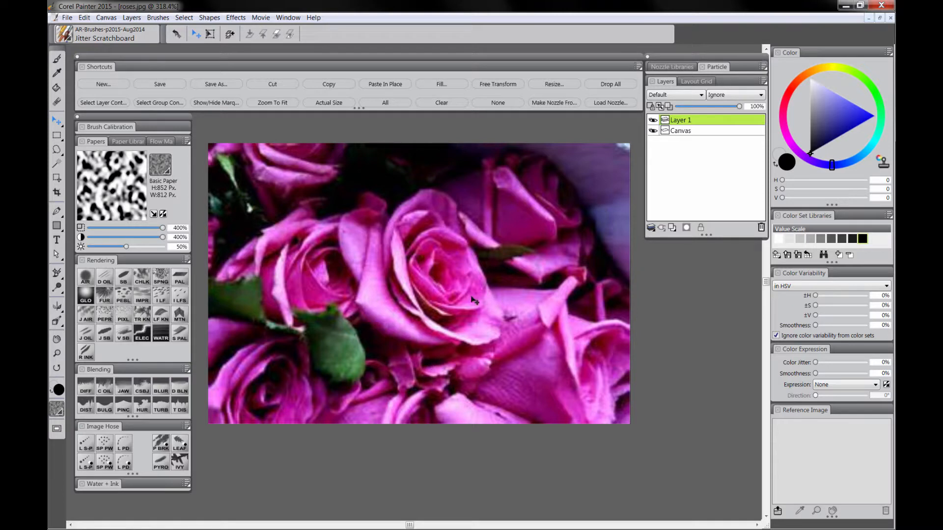
# Step: Copy the whole roses.jpg image and paste it in place into the blank Untitled-1 document
pyautogui.click(387, 103)
pyautogui.click(332, 87)
pyautogui.click(288, 18)
pyautogui.click(317, 425)
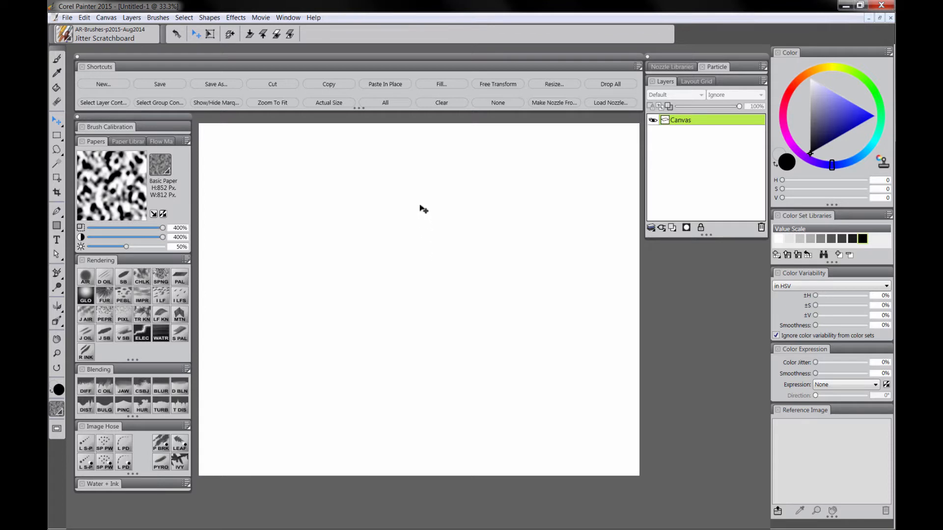
pyautogui.click(384, 83)
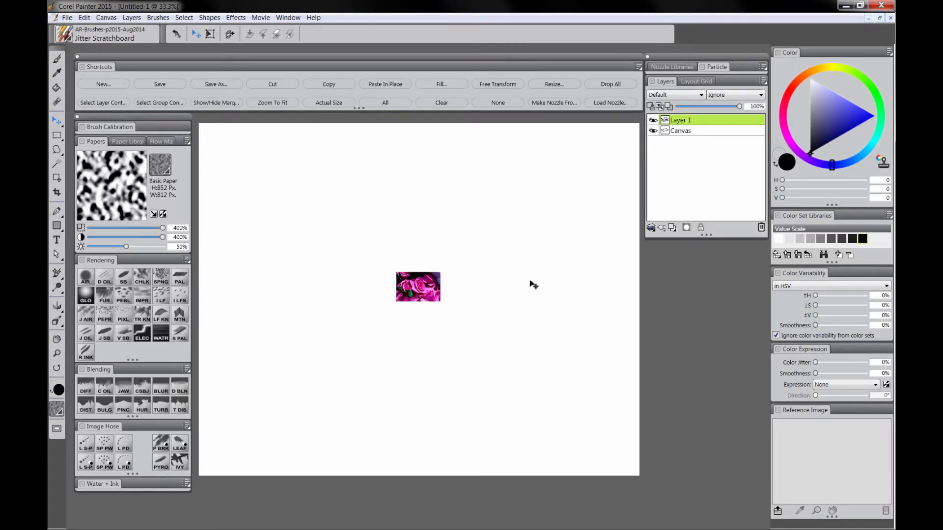
# Step: Free-transform the pasted roses image, enlarging and positioning it to cover the whole canvas, and apply the transformation
pyautogui.click(499, 82)
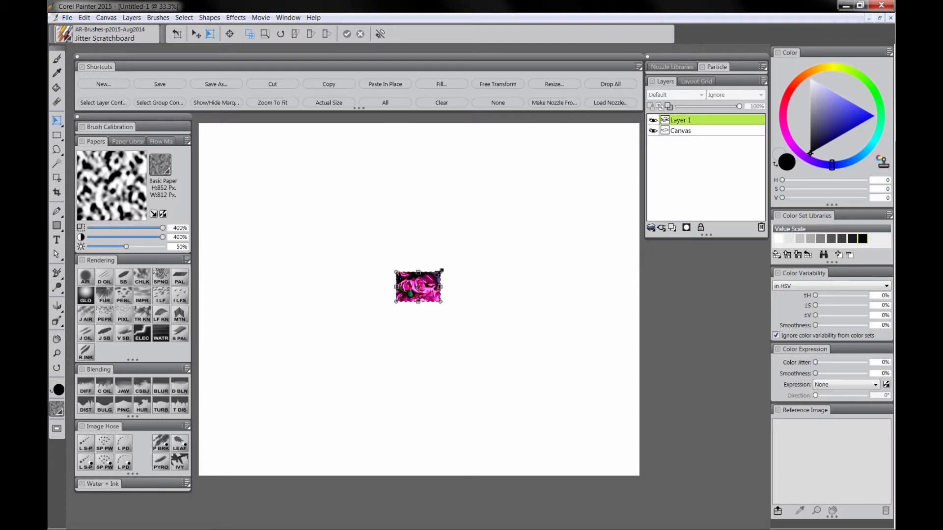
pyautogui.moveTo(440, 272); pyautogui.dragTo(549, 187)
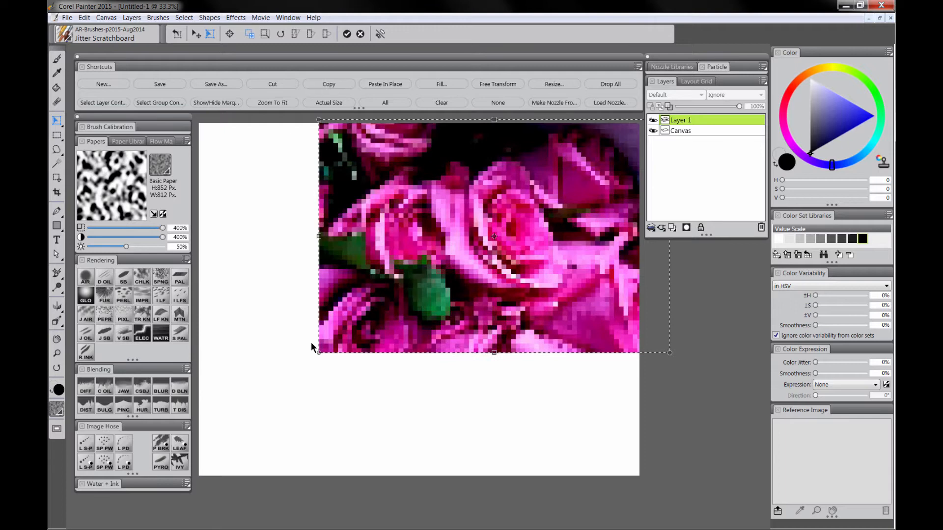
pyautogui.moveTo(311, 347); pyautogui.dragTo(464, 448)
pyautogui.moveTo(391, 449); pyautogui.dragTo(141, 514)
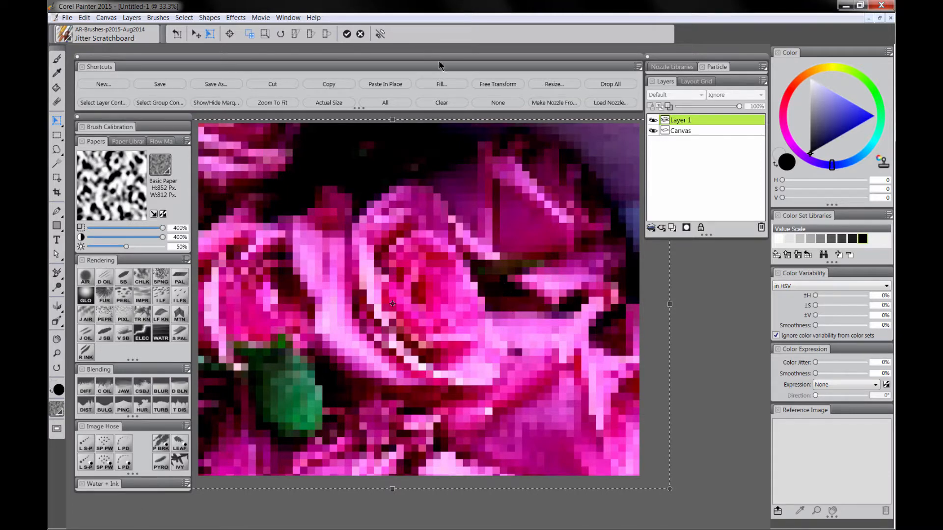
pyautogui.click(347, 34)
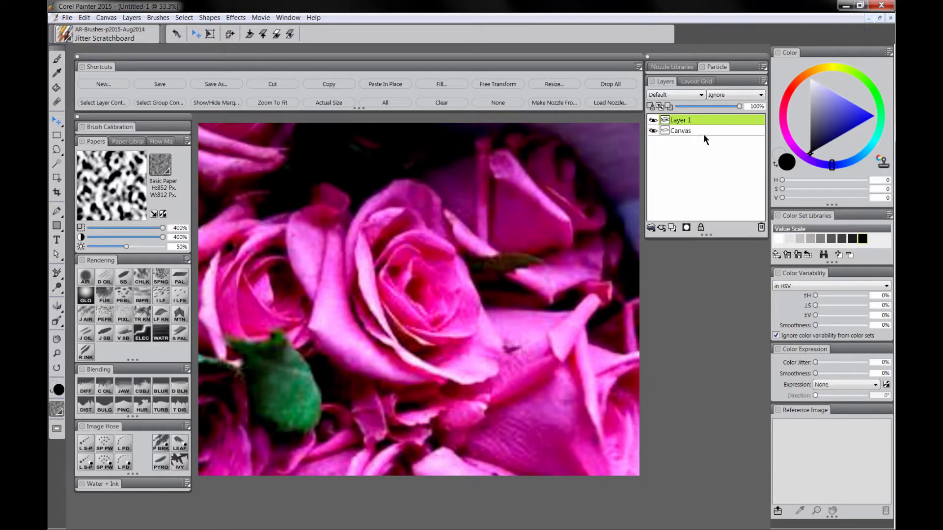
# Step: Rename the roses image layer as reference and lower its opacity to about 53%
pyautogui.doubleClick(683, 120)
pyautogui.write('r')
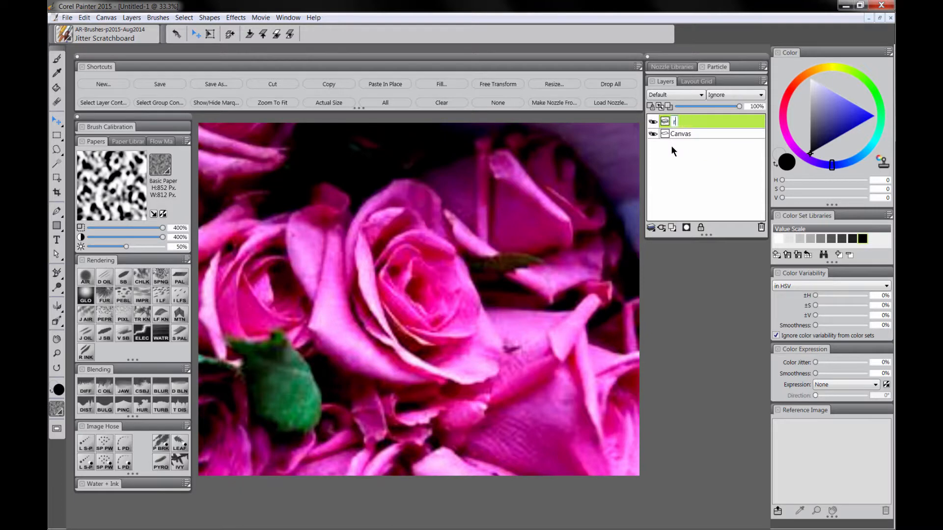
pyautogui.write('eference')
pyautogui.press('Return')
pyautogui.moveTo(720, 107); pyautogui.dragTo(709, 106)
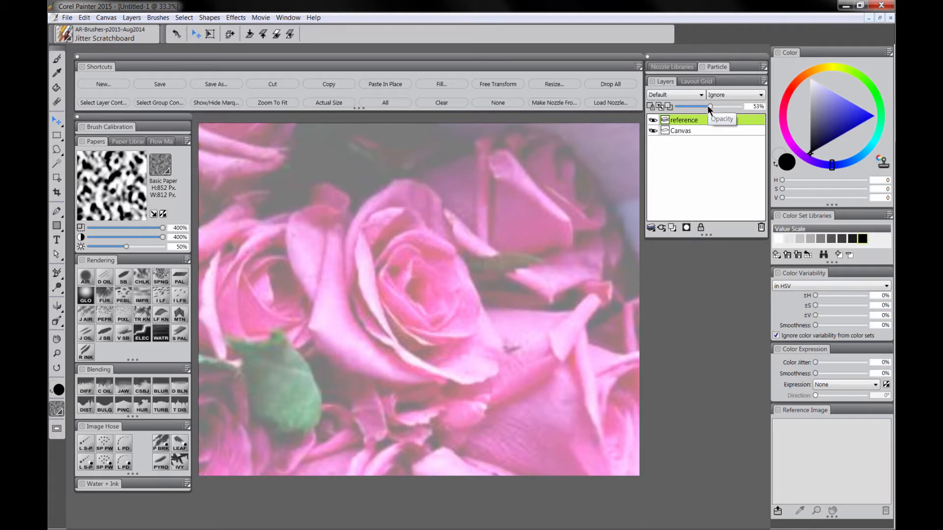
pyautogui.moveTo(709, 106); pyautogui.dragTo(708, 107)
# Step: Add a new layer directly above the Canvas, beneath the reference layer, and name it roses-bg
pyautogui.click(684, 131)
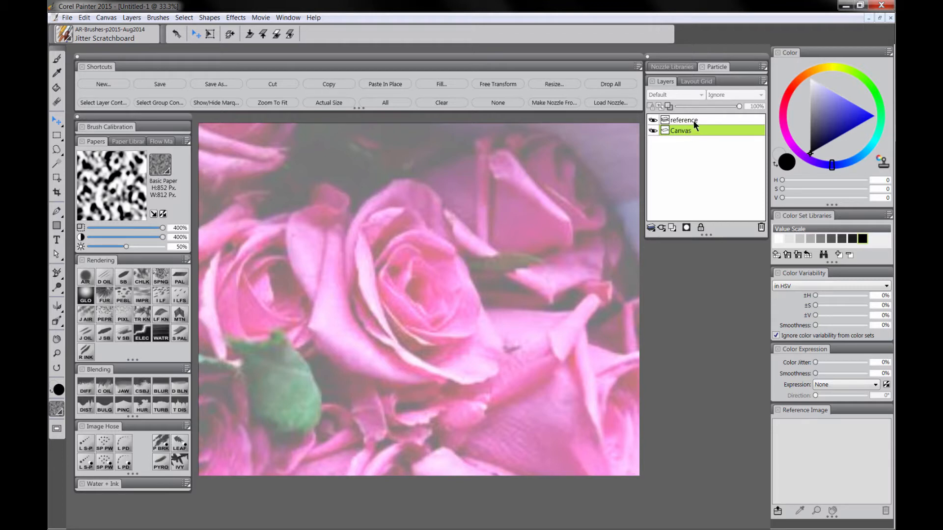
pyautogui.click(672, 228)
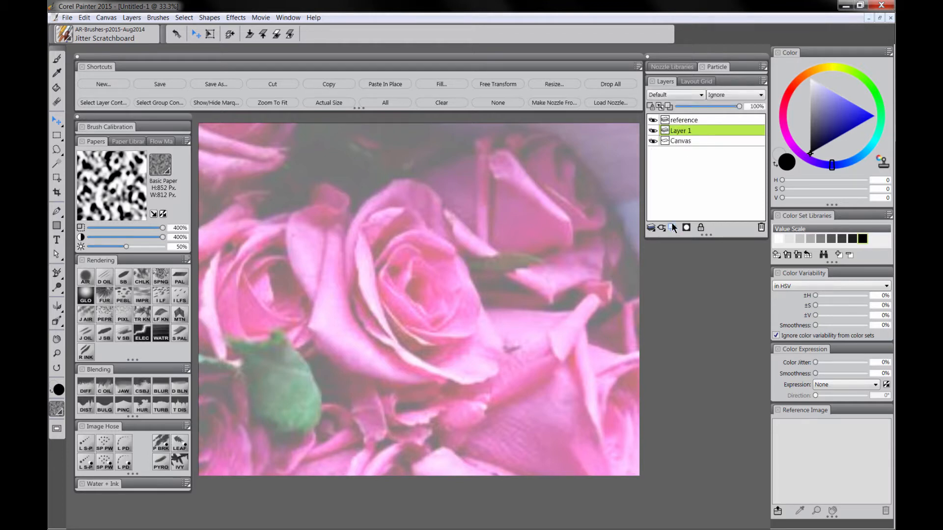
pyautogui.doubleClick(679, 130)
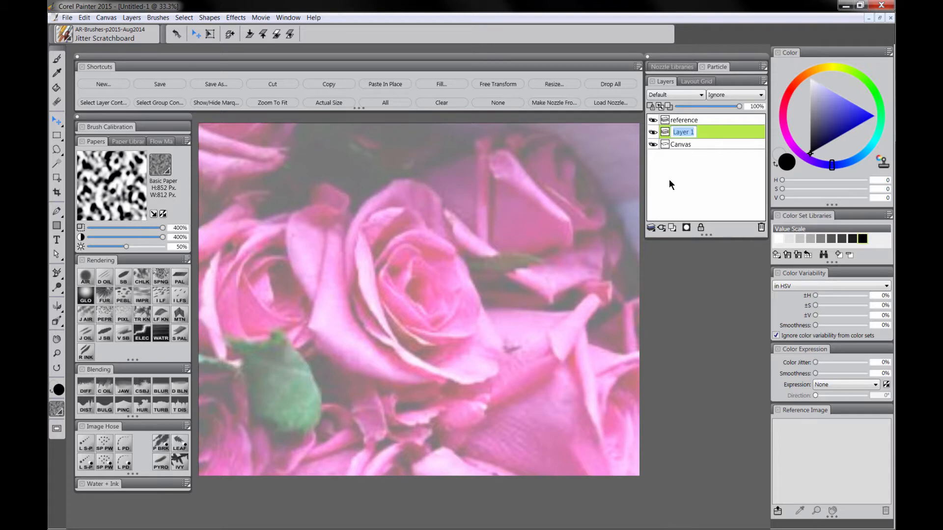
pyautogui.write('roses-bg')
pyautogui.press('Return')
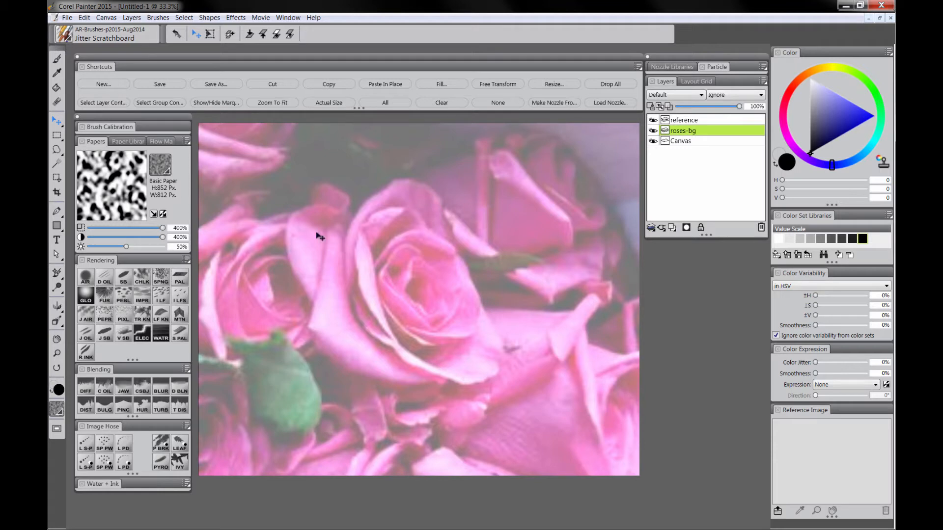
# Step: Switch to the Scratchboard Tool pen and load the roses file as the reference image
pyautogui.click(123, 279)
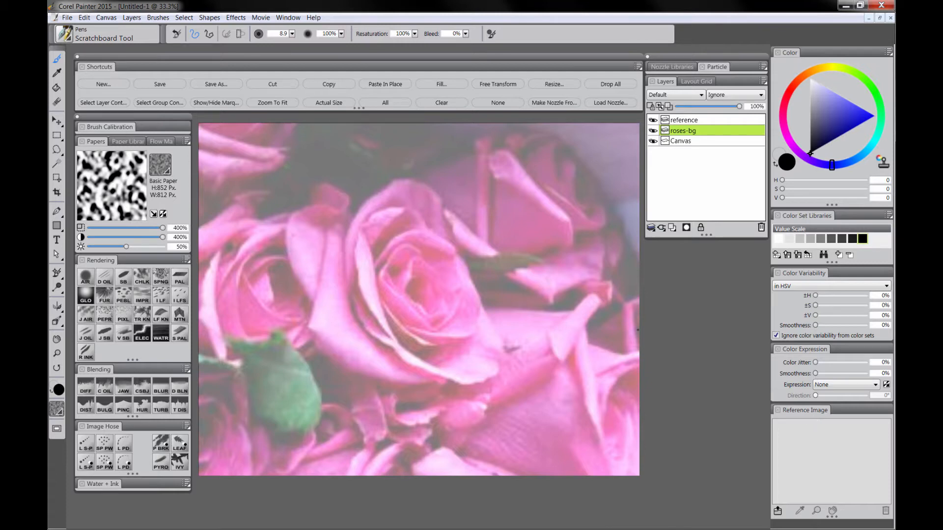
pyautogui.click(290, 17)
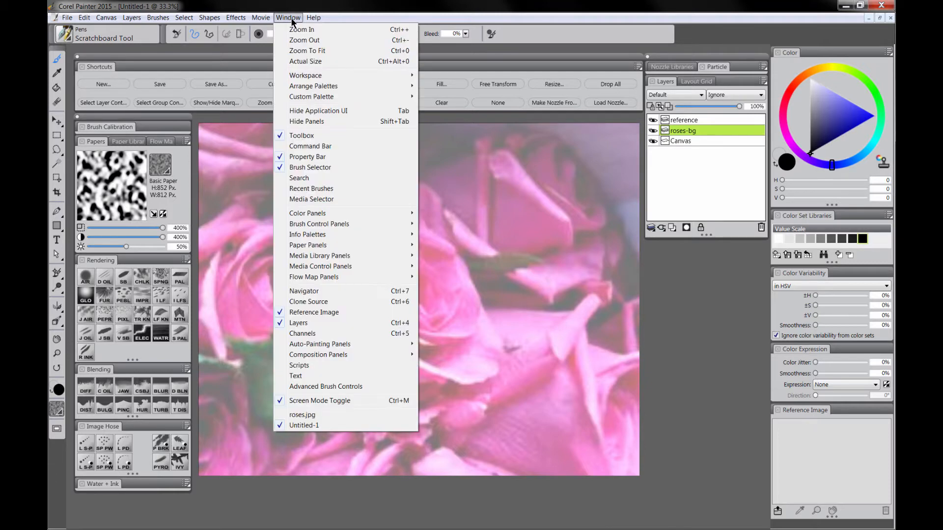
pyautogui.click(680, 364)
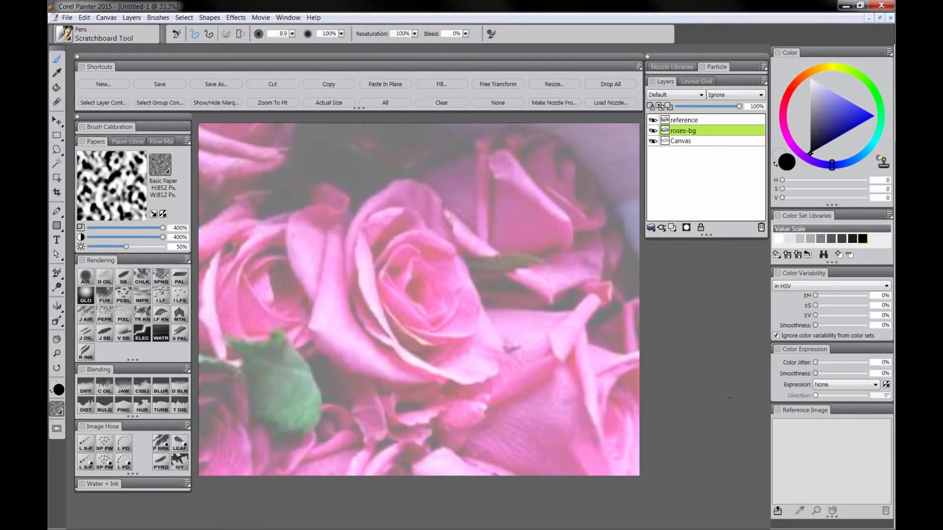
pyautogui.click(780, 511)
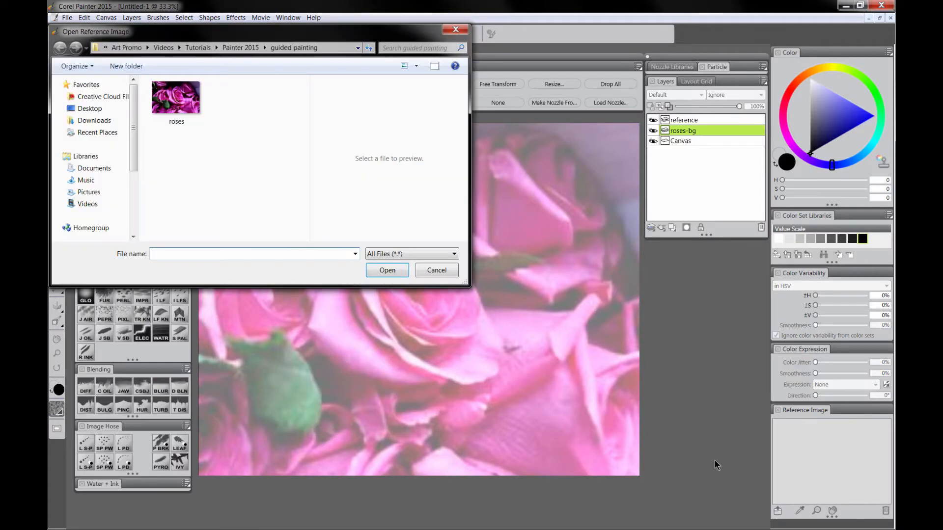
pyautogui.click(191, 99)
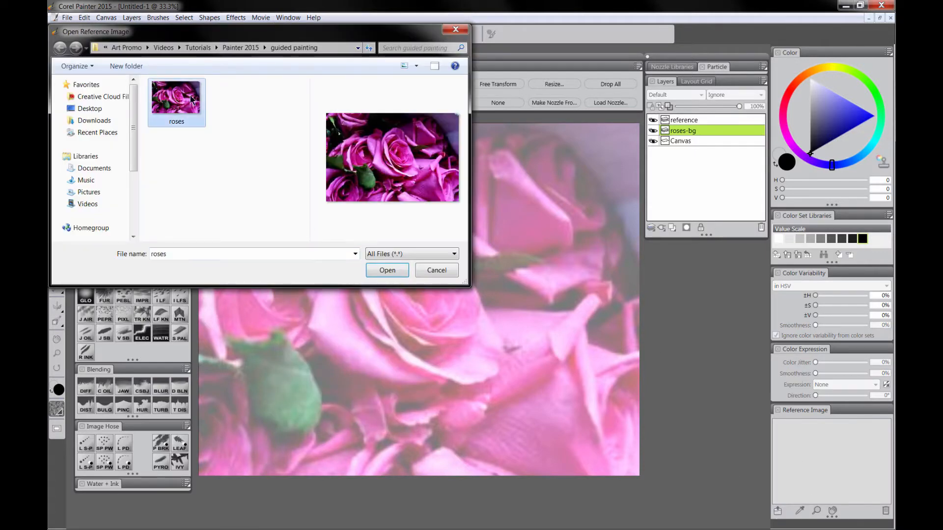
pyautogui.click(384, 268)
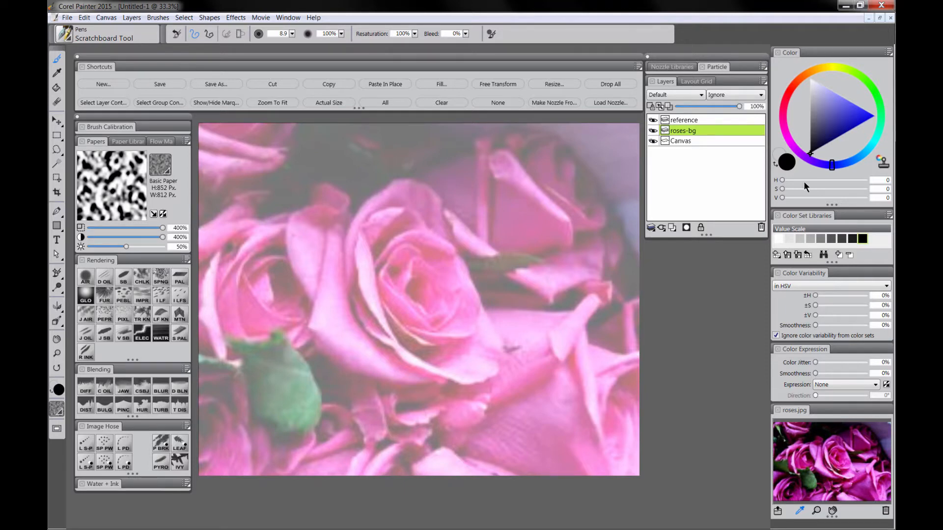
# Step: Set the painting colour to a light pink with H 49, S 232 and V 183
pyautogui.click(785, 133)
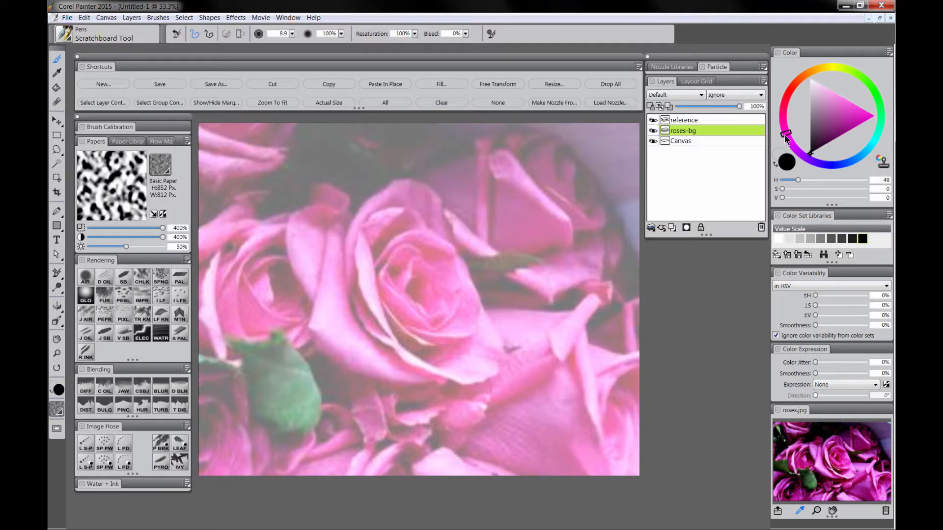
pyautogui.click(858, 120)
pyautogui.moveTo(859, 122)
pyautogui.mouseDown()
pyautogui.moveTo(857, 105)
pyautogui.moveTo(843, 106)
pyautogui.mouseUp()
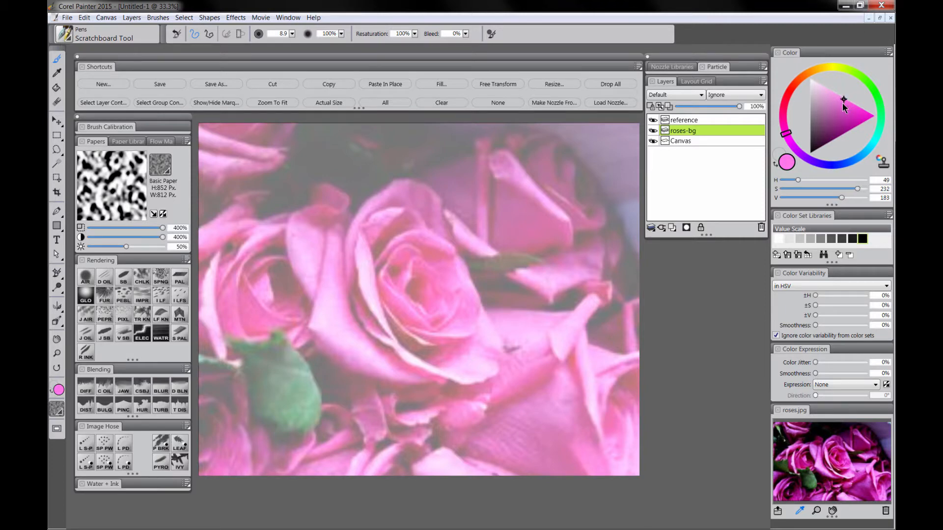
pyautogui.moveTo(788, 137); pyautogui.dragTo(788, 139)
# Step: Paint the background roses and loose petals along the image's upper area in pink on roses-bg, using a 90.9 brush size
pyautogui.moveTo(431, 206); pyautogui.dragTo(435, 217)
pyautogui.moveTo(538, 148)
pyautogui.mouseDown()
pyautogui.moveTo(561, 202)
pyautogui.moveTo(565, 177)
pyautogui.moveTo(585, 226)
pyautogui.moveTo(530, 192)
pyautogui.moveTo(502, 156)
pyautogui.moveTo(420, 181)
pyautogui.moveTo(471, 223)
pyautogui.moveTo(469, 182)
pyautogui.moveTo(532, 201)
pyautogui.moveTo(486, 230)
pyautogui.moveTo(506, 248)
pyautogui.moveTo(564, 233)
pyautogui.mouseUp()
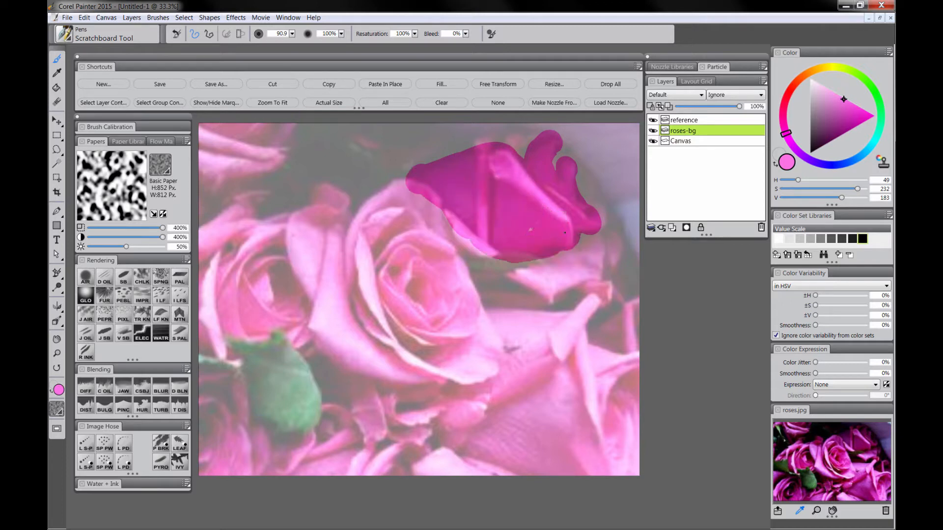
pyautogui.moveTo(216, 153)
pyautogui.mouseDown()
pyautogui.moveTo(213, 140)
pyautogui.moveTo(211, 186)
pyautogui.moveTo(268, 163)
pyautogui.moveTo(256, 139)
pyautogui.moveTo(215, 146)
pyautogui.mouseUp()
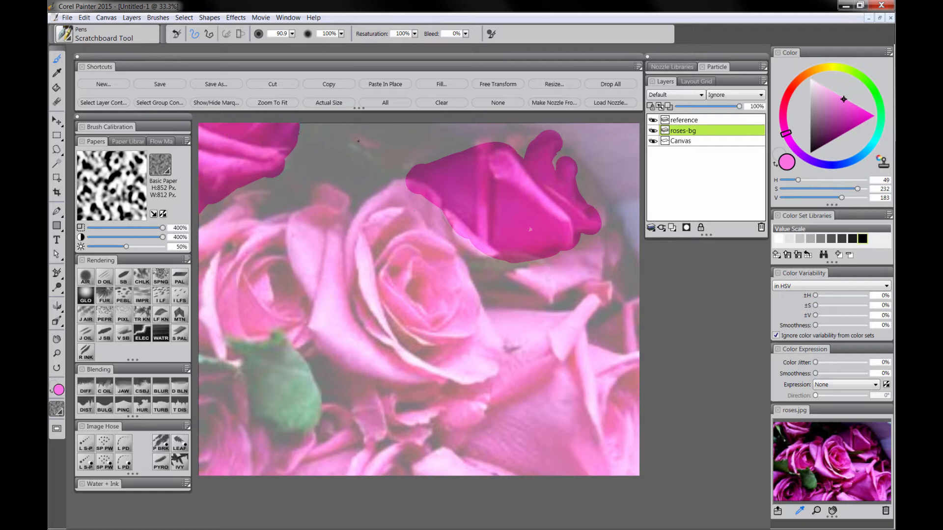
pyautogui.moveTo(353, 137)
pyautogui.mouseDown()
pyautogui.moveTo(377, 143)
pyautogui.moveTo(355, 139)
pyautogui.mouseUp()
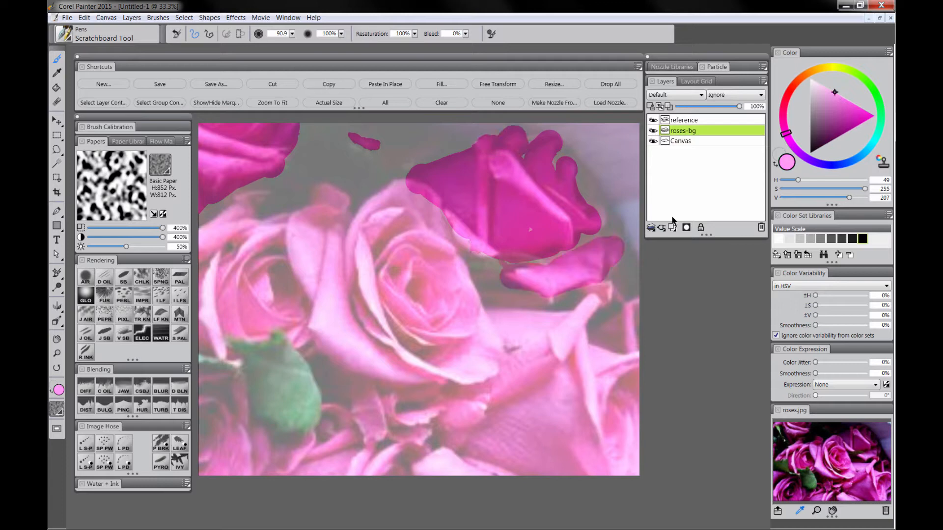
# Step: Add a new layer, place it between roses-bg and Canvas, and name it dark
pyautogui.click(672, 226)
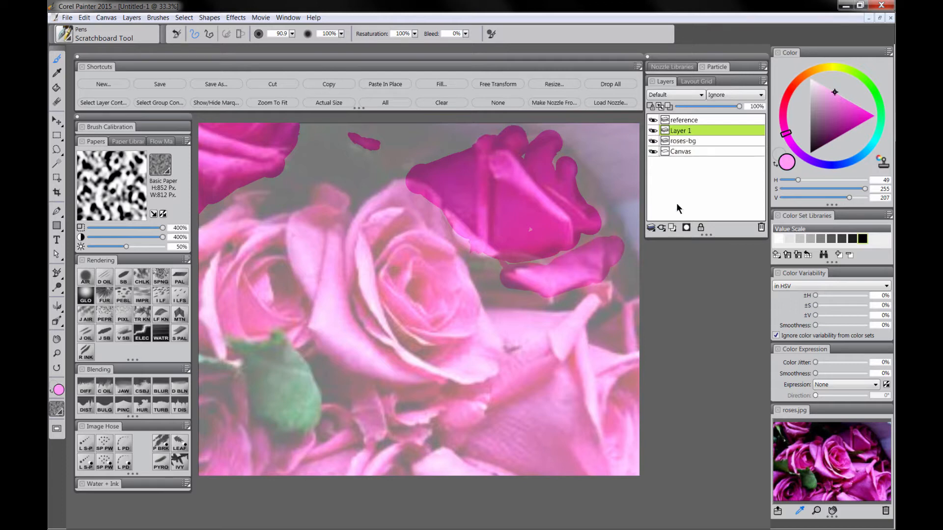
pyautogui.moveTo(682, 130); pyautogui.dragTo(683, 145)
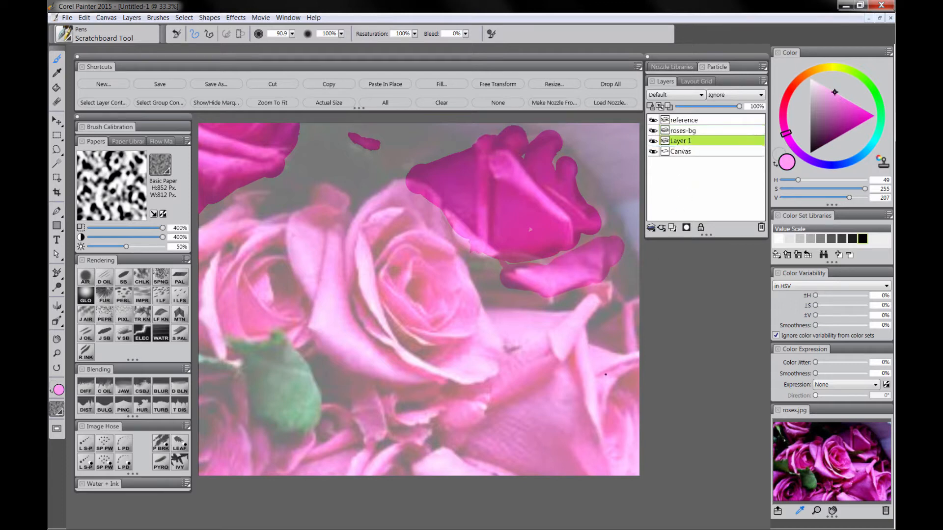
pyautogui.doubleClick(683, 140)
pyautogui.write('da')
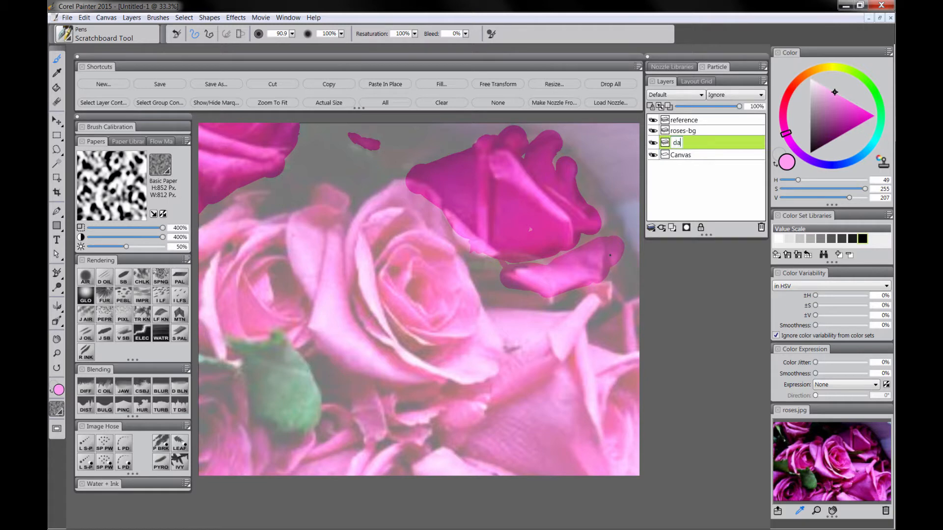
pyautogui.write('rk')
pyautogui.press('Return')
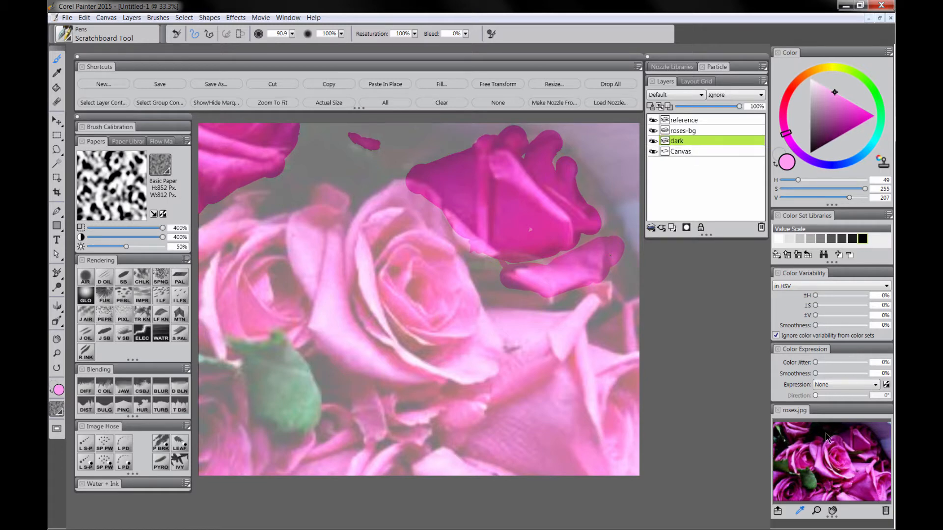
# Step: Set the painting colour to a near-black blue with H 250, S 255 and V 13
pyautogui.moveTo(819, 150); pyautogui.dragTo(837, 166)
pyautogui.click(817, 153)
pyautogui.moveTo(818, 154); pyautogui.dragTo(818, 155)
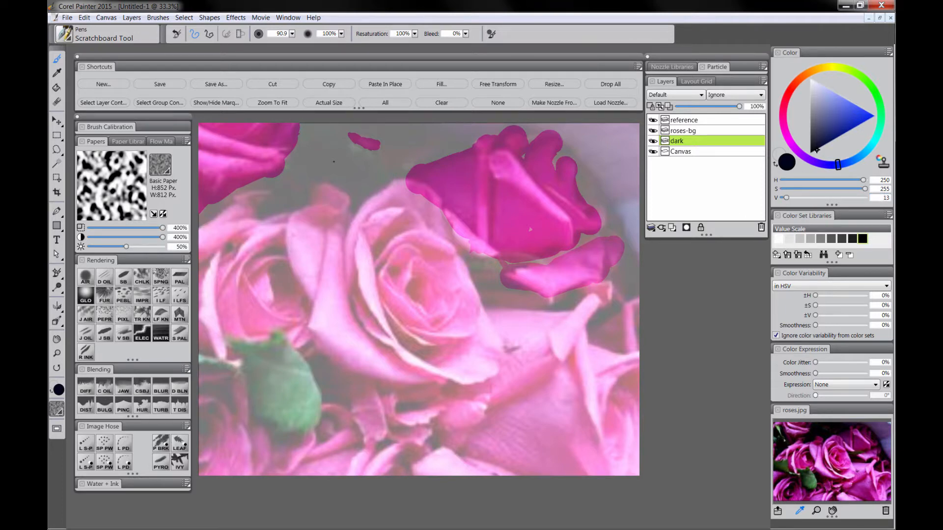
# Step: Fill in the dark background around the upper roses on the dark layer with strokes at brush size 129.7
pyautogui.moveTo(302, 158); pyautogui.dragTo(316, 158)
pyautogui.moveTo(308, 119)
pyautogui.mouseDown()
pyautogui.moveTo(291, 162)
pyautogui.moveTo(211, 213)
pyautogui.moveTo(278, 185)
pyautogui.moveTo(271, 210)
pyautogui.moveTo(319, 188)
pyautogui.moveTo(357, 200)
pyautogui.moveTo(397, 175)
pyautogui.moveTo(398, 163)
pyautogui.moveTo(529, 137)
pyautogui.moveTo(532, 155)
pyautogui.moveTo(562, 142)
pyautogui.moveTo(603, 196)
pyautogui.moveTo(619, 180)
pyautogui.moveTo(635, 200)
pyautogui.moveTo(633, 238)
pyautogui.mouseUp()
pyautogui.moveTo(633, 187)
pyautogui.mouseDown()
pyautogui.moveTo(585, 130)
pyautogui.moveTo(412, 130)
pyautogui.moveTo(338, 149)
pyautogui.mouseUp()
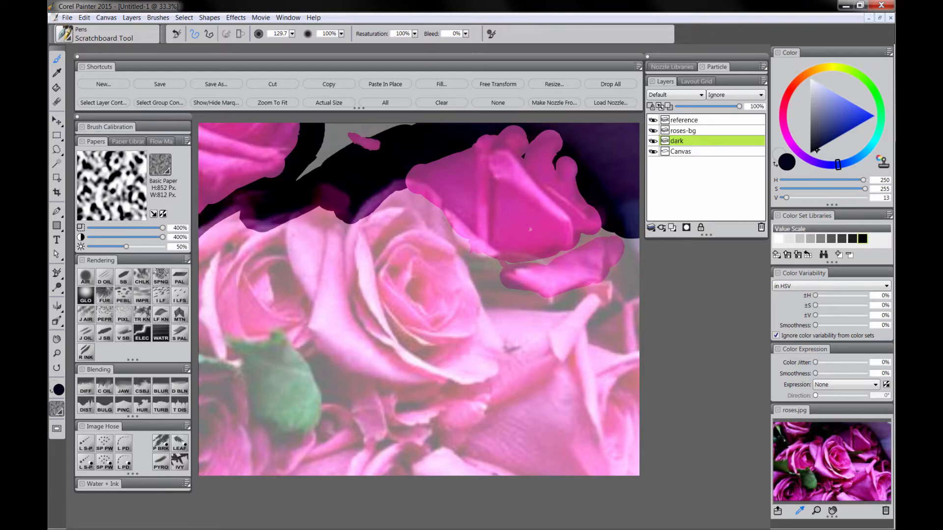
pyautogui.moveTo(419, 160)
pyautogui.mouseDown()
pyautogui.moveTo(384, 122)
pyautogui.moveTo(300, 176)
pyautogui.moveTo(352, 120)
pyautogui.mouseUp()
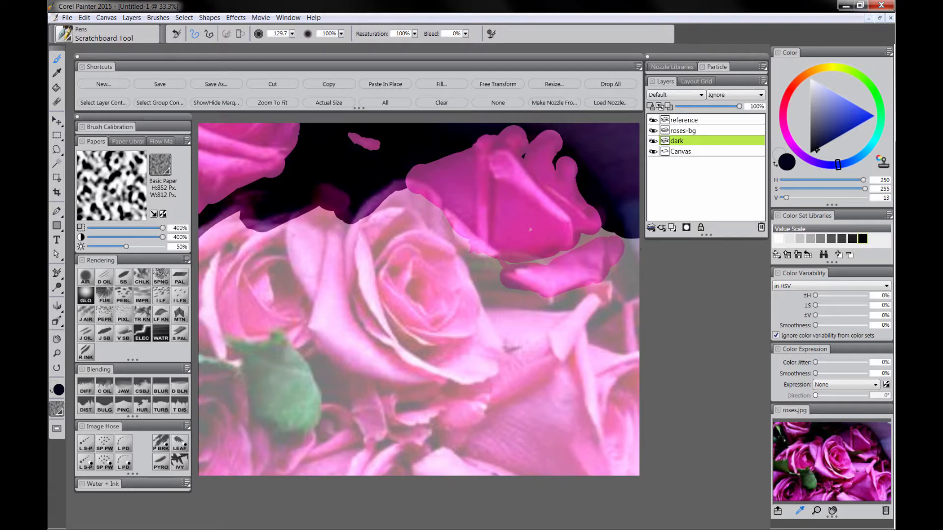
pyautogui.moveTo(635, 240)
pyautogui.mouseDown()
pyautogui.moveTo(626, 293)
pyautogui.moveTo(616, 280)
pyautogui.moveTo(626, 293)
pyautogui.moveTo(641, 270)
pyautogui.mouseUp()
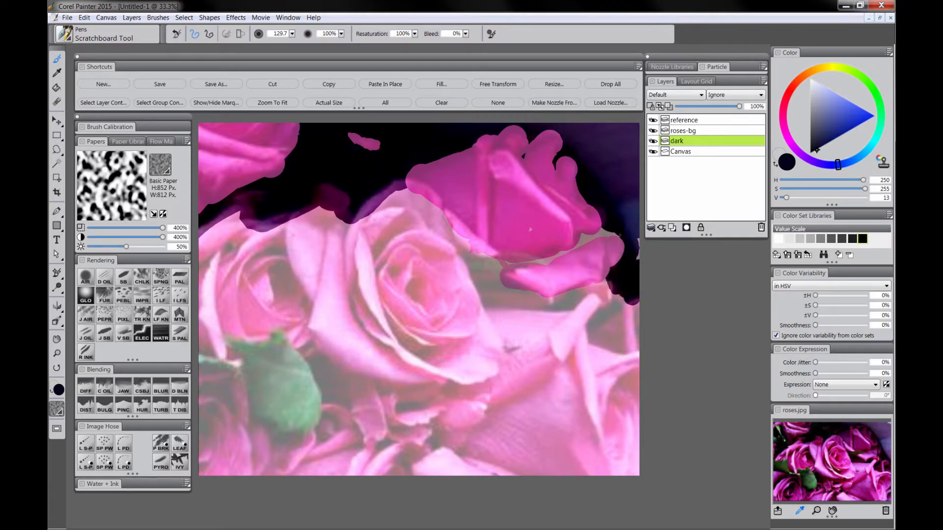
pyautogui.moveTo(620, 235)
pyautogui.mouseDown()
pyautogui.moveTo(605, 233)
pyautogui.moveTo(617, 179)
pyautogui.mouseUp()
# Step: Add a new layer, place it between reference and roses-bg, and name it roses-fg
pyautogui.click(673, 227)
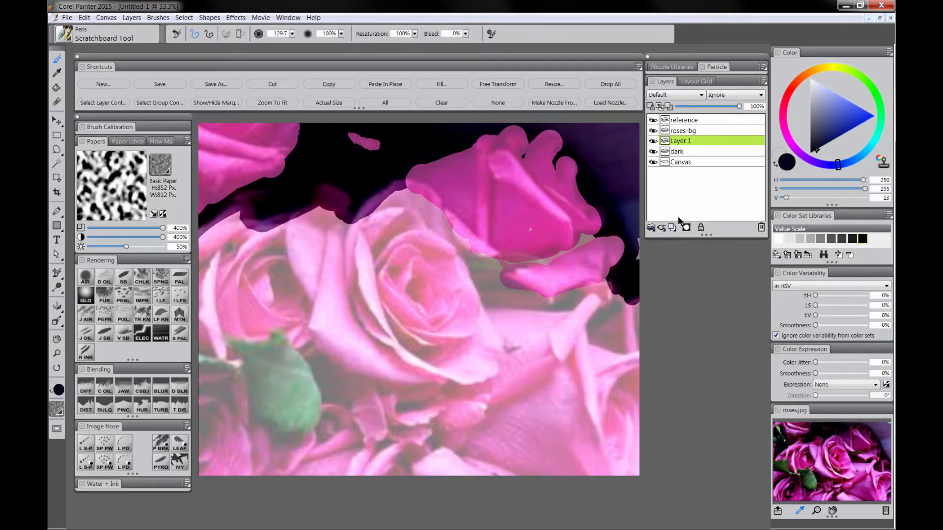
pyautogui.moveTo(683, 140); pyautogui.dragTo(686, 131)
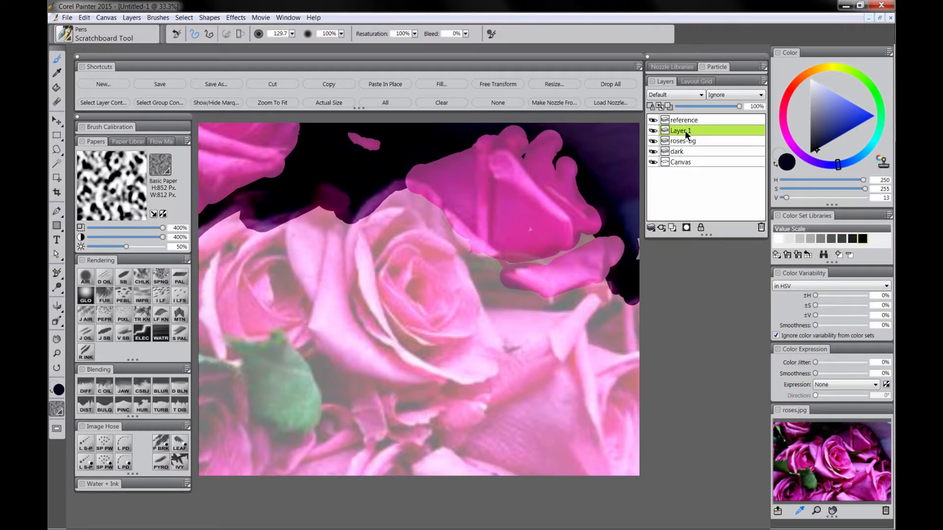
pyautogui.doubleClick(682, 131)
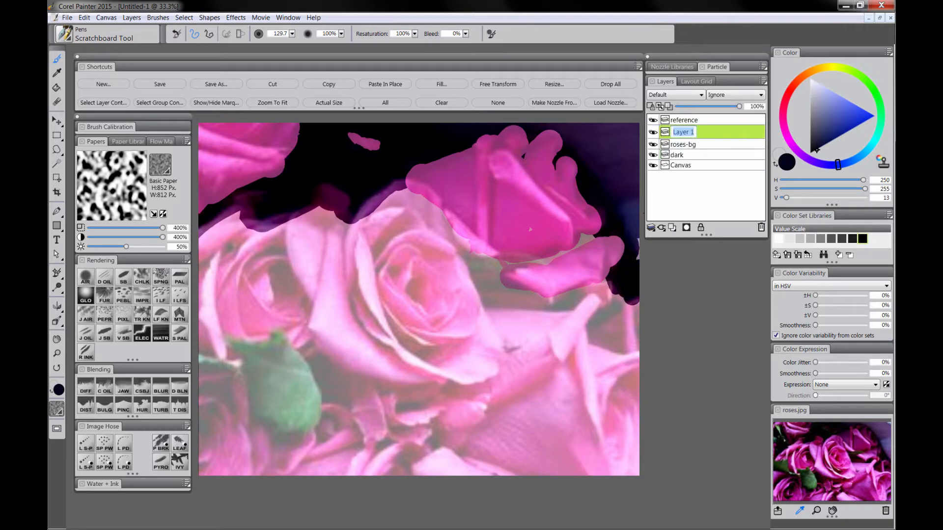
pyautogui.write('roses-fg')
pyautogui.press('Return')
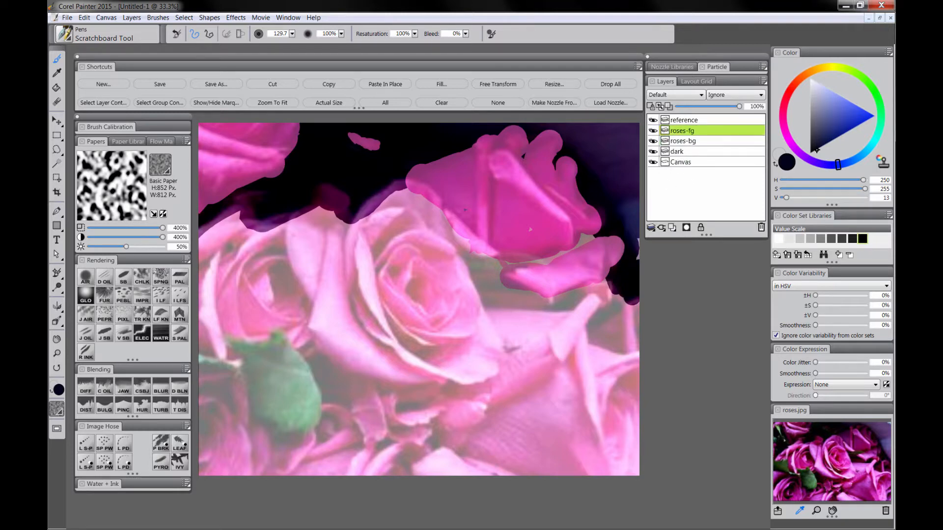
# Step: Sample the upper rose's pink with the reference hidden, lighten it to H 49, S 255, V 199, and show the reference again
pyautogui.click(653, 121)
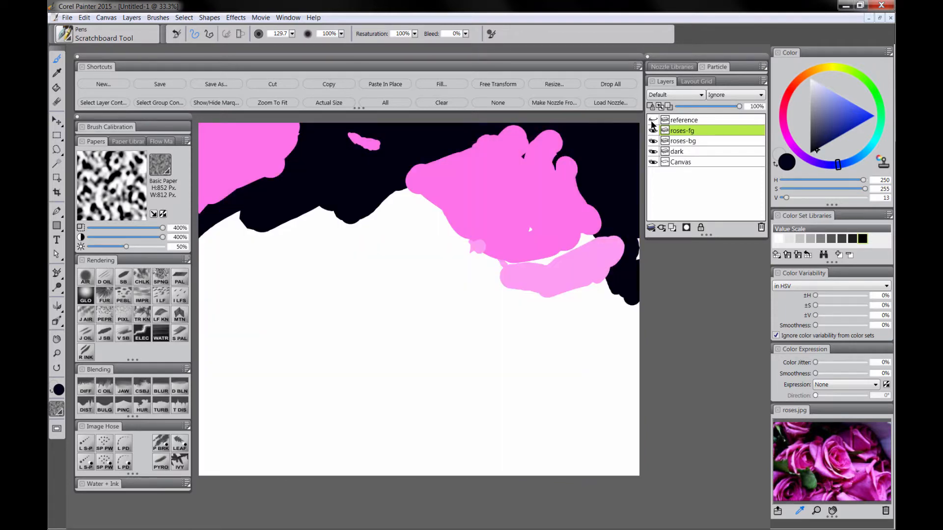
pyautogui.keyDown('alt'); pyautogui.click(463, 180); pyautogui.keyUp('alt')
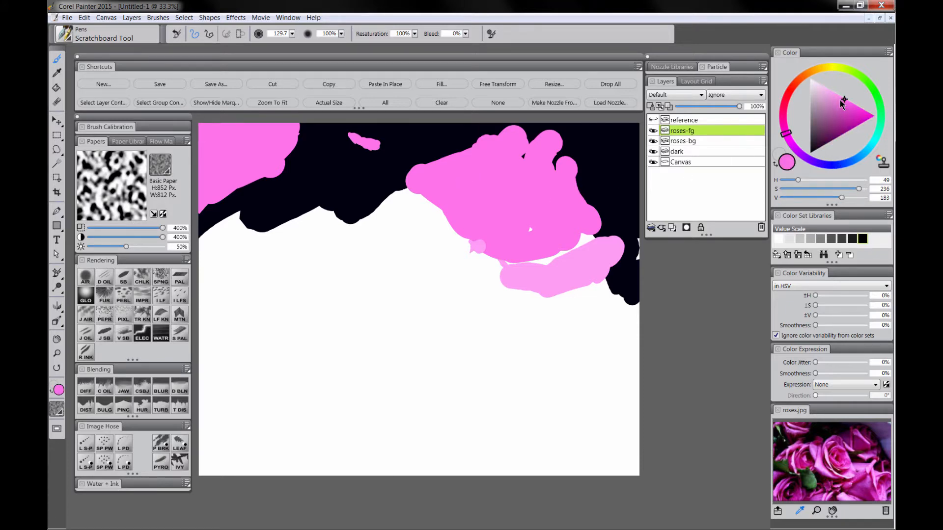
pyautogui.moveTo(844, 100); pyautogui.dragTo(838, 94)
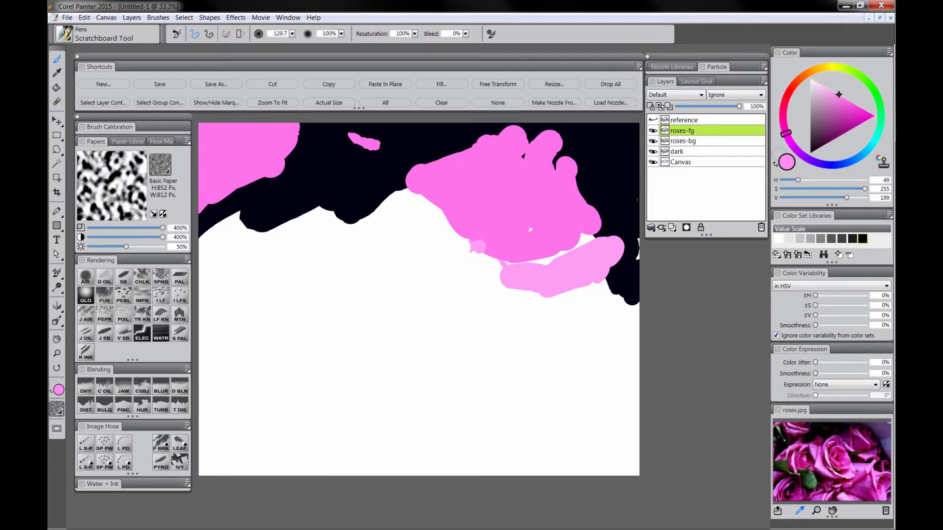
pyautogui.click(653, 120)
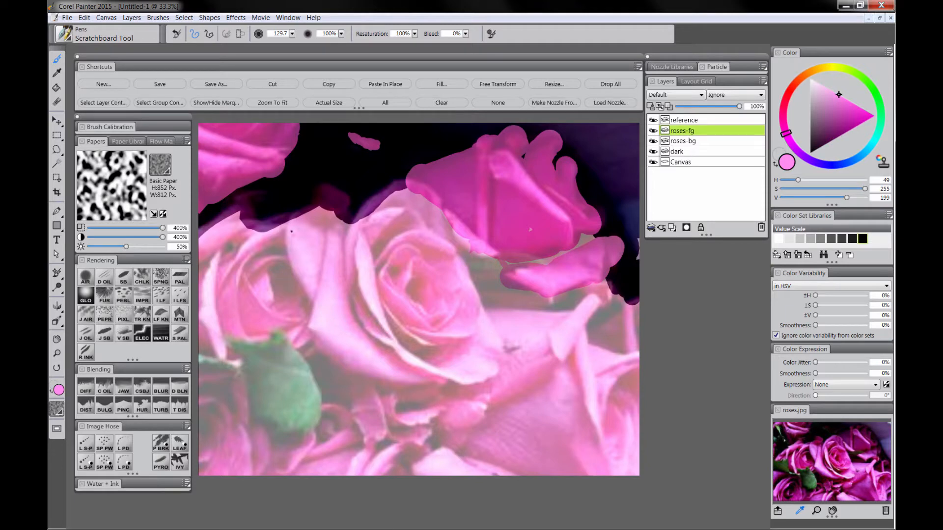
# Step: Fill in all the foreground roses on the roses-fg layer in light pink, covering the gap below the upper rose and leaving the leaf open
pyautogui.moveTo(217, 235)
pyautogui.mouseDown()
pyautogui.moveTo(248, 207)
pyautogui.moveTo(268, 228)
pyautogui.moveTo(330, 203)
pyautogui.moveTo(360, 223)
pyautogui.moveTo(405, 194)
pyautogui.moveTo(439, 220)
pyautogui.moveTo(440, 209)
pyautogui.moveTo(467, 238)
pyautogui.moveTo(449, 238)
pyautogui.moveTo(481, 250)
pyautogui.moveTo(491, 280)
pyautogui.moveTo(516, 289)
pyautogui.moveTo(503, 288)
pyautogui.moveTo(483, 262)
pyautogui.moveTo(470, 274)
pyautogui.moveTo(485, 285)
pyautogui.moveTo(554, 283)
pyautogui.moveTo(576, 298)
pyautogui.moveTo(558, 321)
pyautogui.moveTo(595, 303)
pyautogui.moveTo(613, 360)
pyautogui.moveTo(631, 331)
pyautogui.moveTo(624, 319)
pyautogui.moveTo(634, 351)
pyautogui.moveTo(609, 364)
pyautogui.moveTo(601, 432)
pyautogui.moveTo(630, 484)
pyautogui.moveTo(601, 483)
pyautogui.moveTo(558, 453)
pyautogui.moveTo(572, 383)
pyautogui.moveTo(534, 314)
pyautogui.mouseUp()
pyautogui.hotkey('ctrl', 'z')
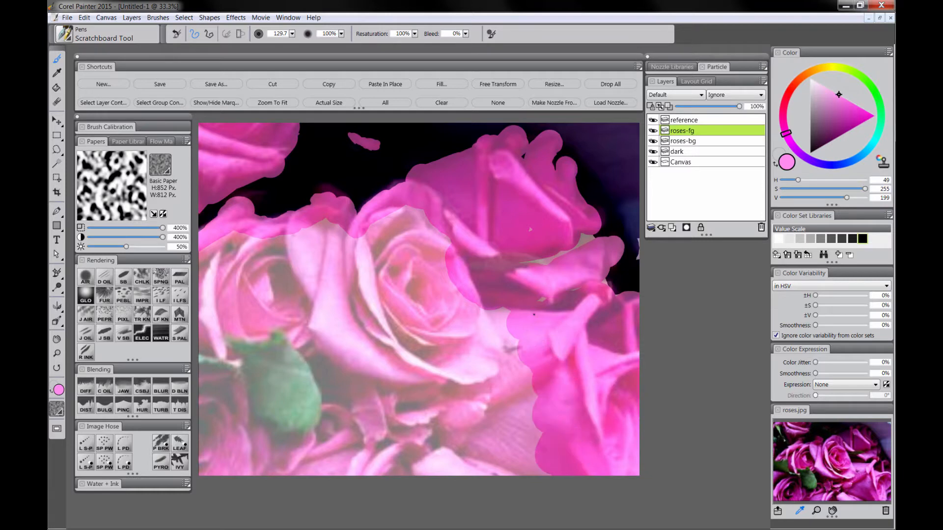
pyautogui.moveTo(532, 430)
pyautogui.mouseDown()
pyautogui.moveTo(525, 469)
pyautogui.moveTo(481, 442)
pyautogui.moveTo(388, 456)
pyautogui.moveTo(531, 389)
pyautogui.moveTo(449, 302)
pyautogui.moveTo(418, 221)
pyautogui.moveTo(334, 243)
pyautogui.moveTo(273, 238)
pyautogui.moveTo(208, 255)
pyautogui.moveTo(240, 334)
pyautogui.moveTo(221, 348)
pyautogui.moveTo(260, 309)
pyautogui.moveTo(334, 319)
pyautogui.moveTo(339, 407)
pyautogui.moveTo(208, 432)
pyautogui.moveTo(238, 469)
pyautogui.moveTo(229, 438)
pyautogui.mouseUp()
pyautogui.moveTo(295, 490)
pyautogui.mouseDown()
pyautogui.moveTo(344, 490)
pyautogui.moveTo(404, 406)
pyautogui.moveTo(444, 384)
pyautogui.moveTo(414, 436)
pyautogui.moveTo(383, 363)
pyautogui.moveTo(346, 342)
pyautogui.moveTo(288, 278)
pyautogui.moveTo(396, 289)
pyautogui.moveTo(386, 347)
pyautogui.moveTo(436, 355)
pyautogui.moveTo(402, 248)
pyautogui.mouseUp()
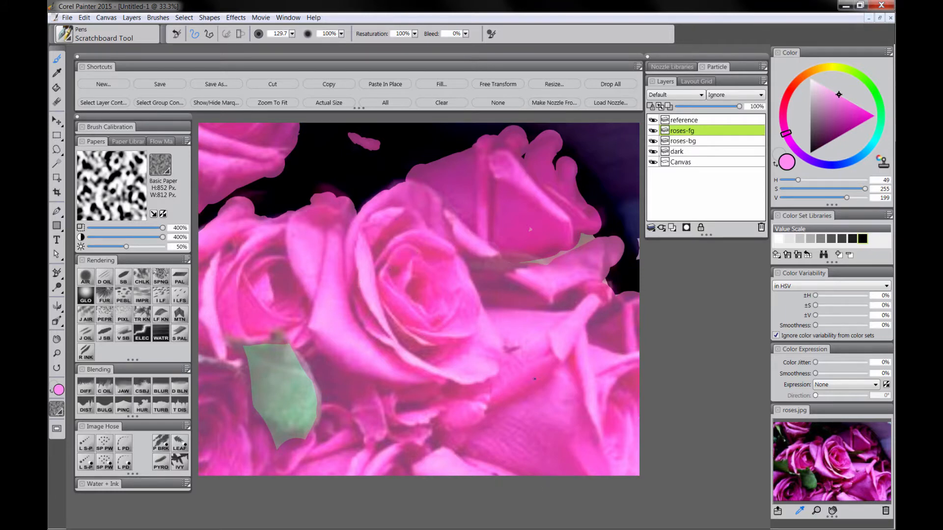
pyautogui.moveTo(506, 263)
pyautogui.mouseDown()
pyautogui.moveTo(569, 250)
pyautogui.moveTo(587, 234)
pyautogui.moveTo(581, 244)
pyautogui.mouseUp()
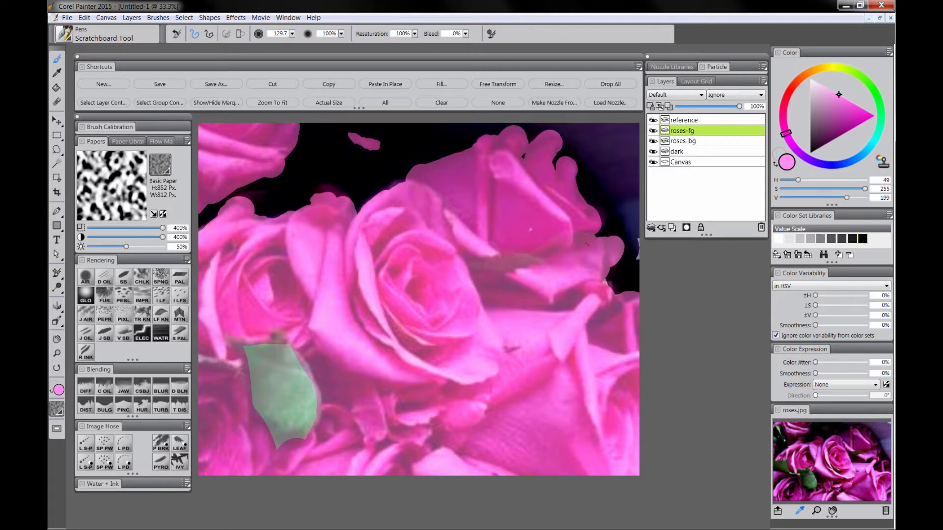
pyautogui.click(528, 231)
pyautogui.hotkey('ctrl', 'z')
# Step: Hide the reference layer and cover the white speck in the upper rose on roses-bg with that rose's own pink
pyautogui.click(653, 119)
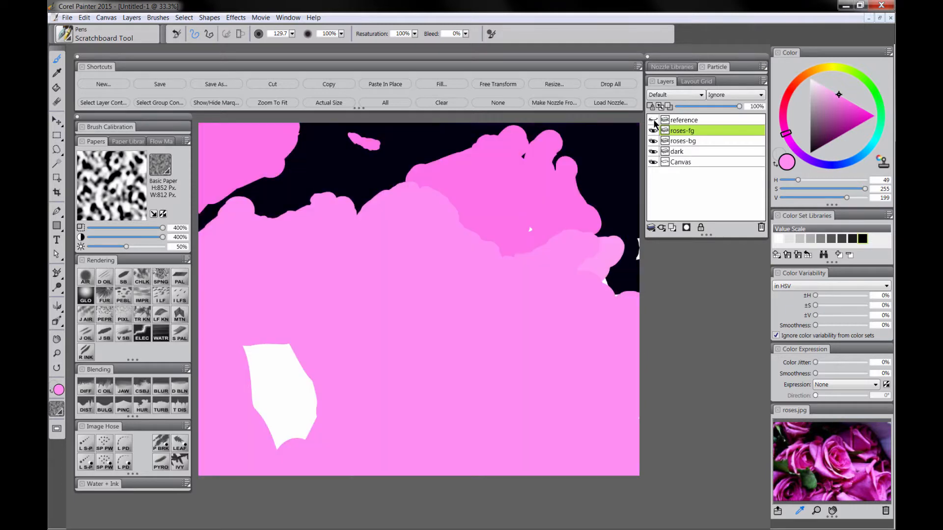
pyautogui.click(705, 140)
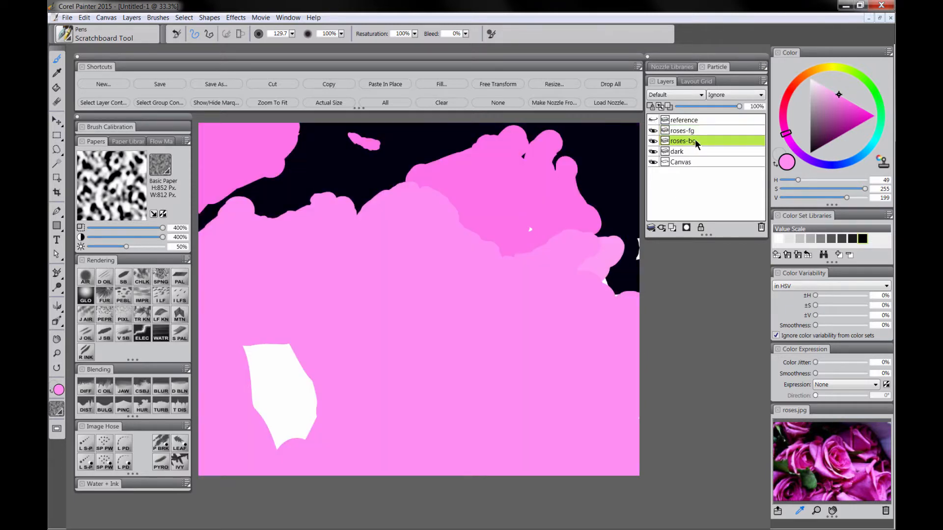
pyautogui.keyDown('alt'); pyautogui.click(522, 194); pyautogui.keyUp('alt')
# Step: Fill the remaining white gaps near the canvas's right edge on the dark layer with the sampled near-black blue, and show the reference again
pyautogui.click(686, 153)
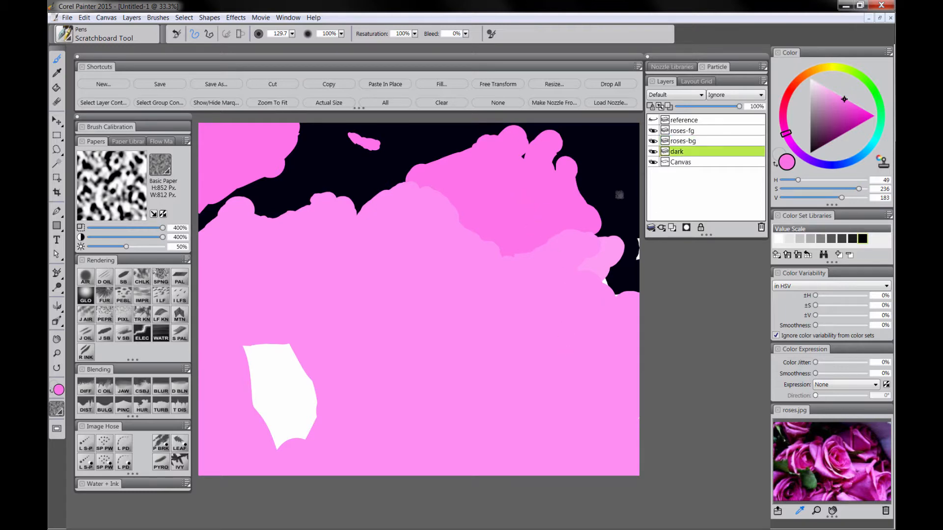
pyautogui.moveTo(619, 195); pyautogui.dragTo(570, 180)
pyautogui.keyDown('alt'); pyautogui.click(569, 180); pyautogui.keyUp('alt')
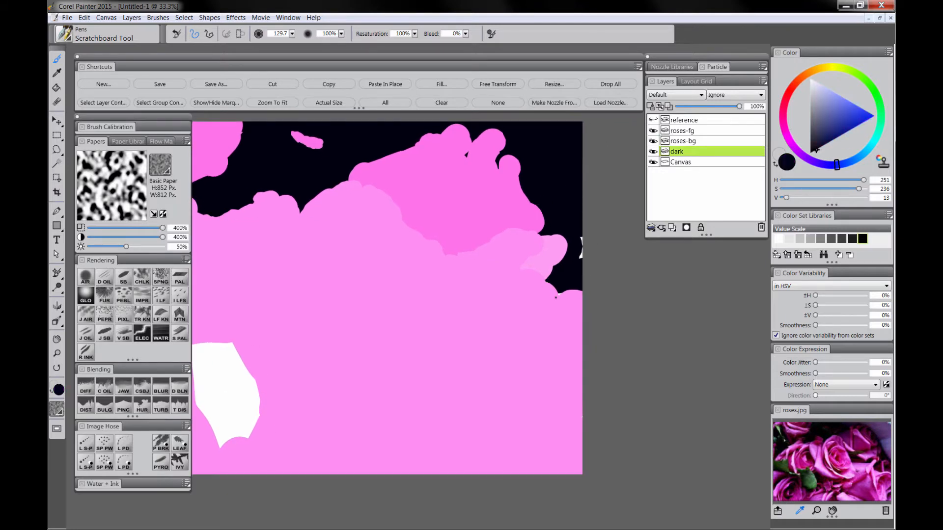
pyautogui.moveTo(472, 292); pyautogui.dragTo(553, 295)
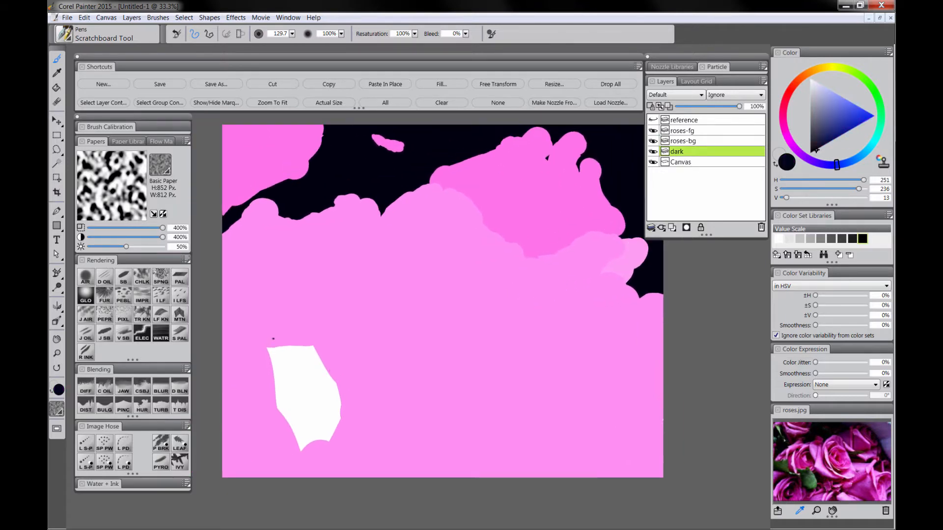
pyautogui.click(653, 121)
# Step: Add a new layer directly above roses-fg and name it leaf
pyautogui.click(684, 130)
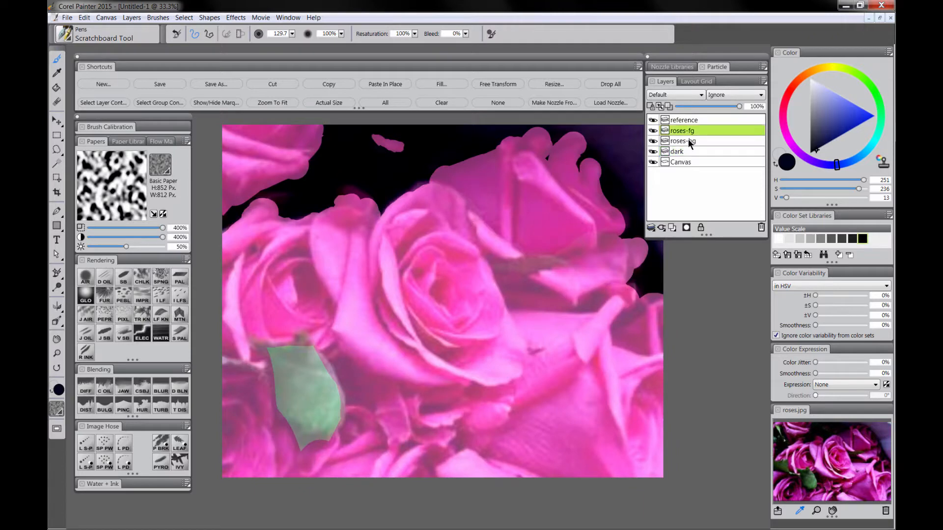
pyautogui.click(672, 227)
pyautogui.doubleClick(683, 131)
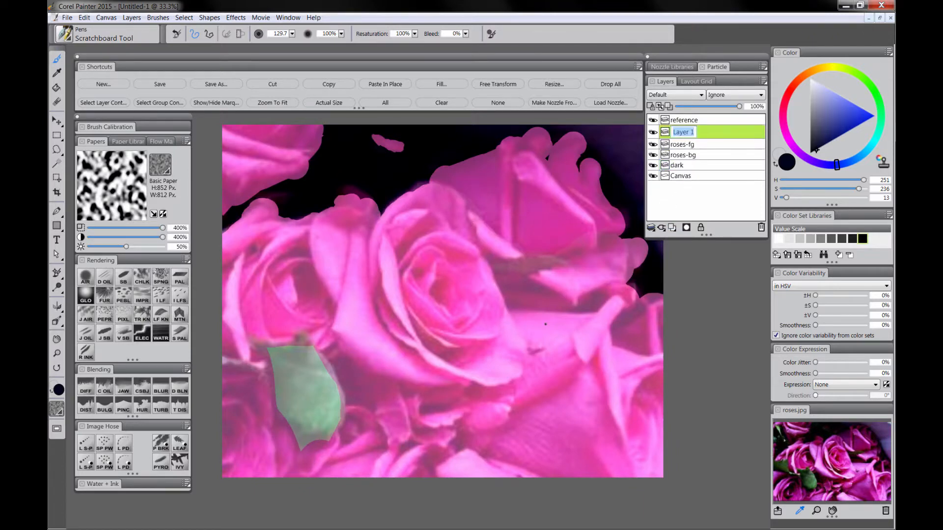
pyautogui.write('leaf')
pyautogui.press('Return')
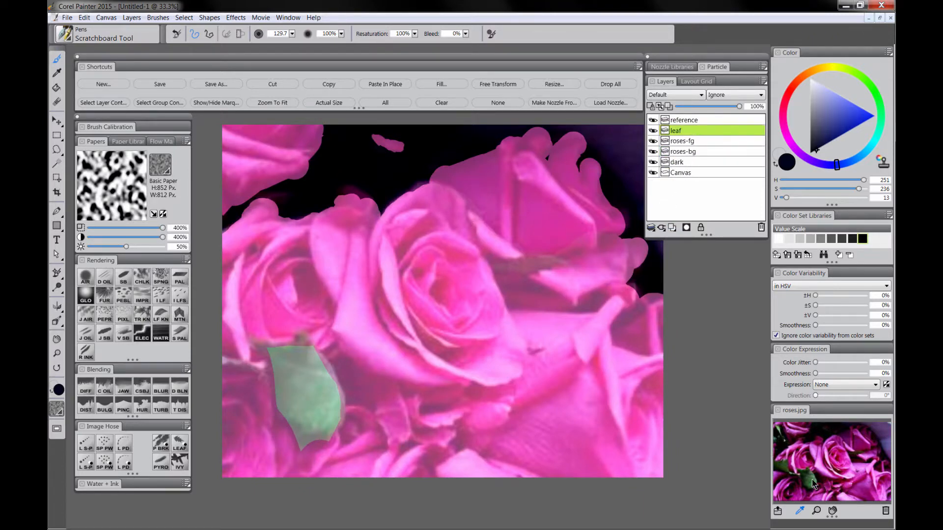
# Step: Set the painting colour to a dark green with H 184, S 167 and V 42
pyautogui.click(878, 100)
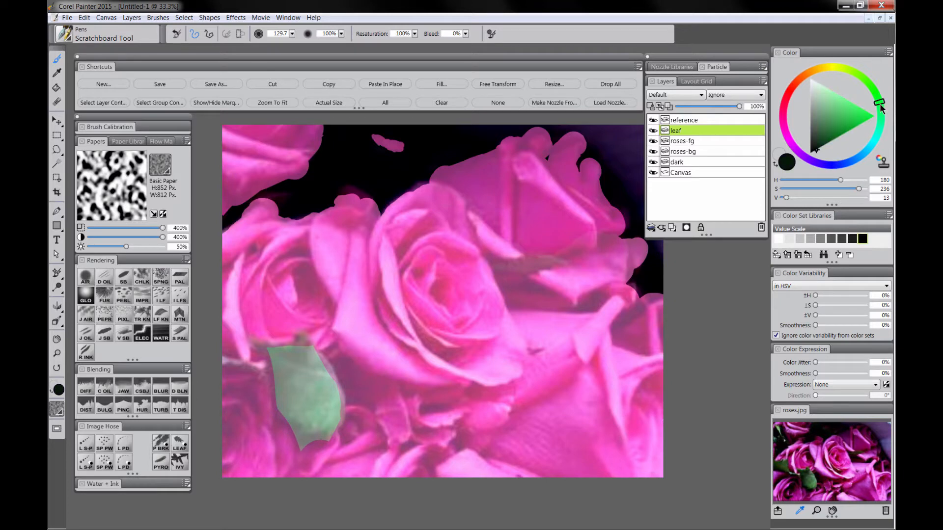
pyautogui.click(834, 140)
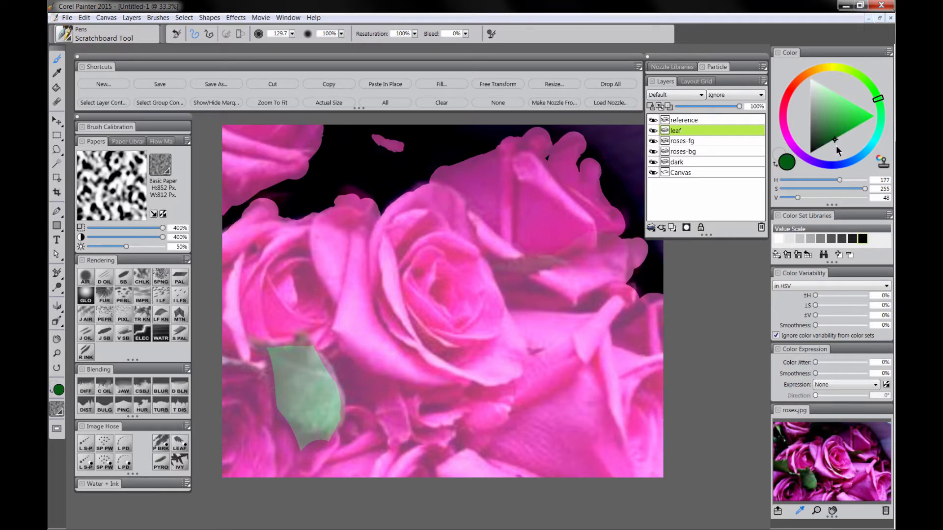
pyautogui.click(881, 104)
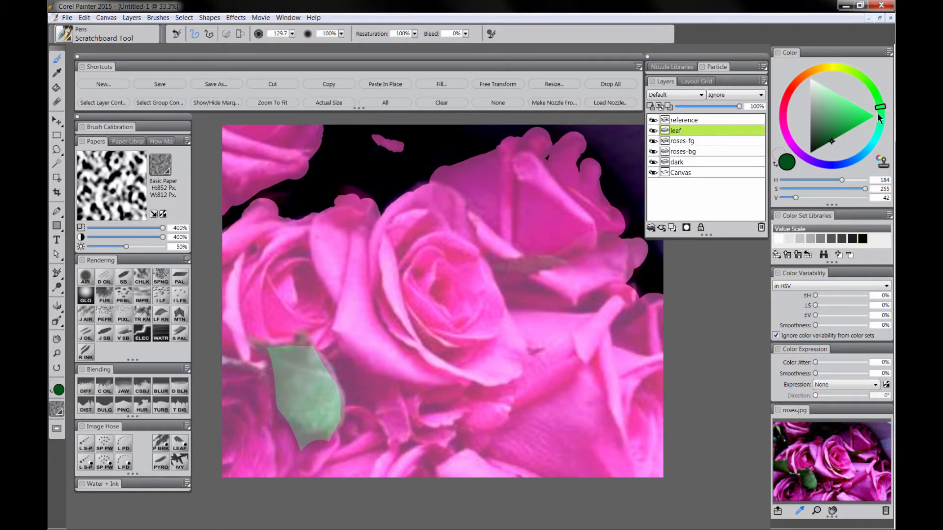
pyautogui.moveTo(830, 140); pyautogui.dragTo(825, 143)
# Step: Paint the leaf and its stem solid green on the leaf layer at brush size 33.6, and check the result with the reference briefly hidden
pyautogui.click(123, 278)
pyautogui.moveTo(264, 342)
pyautogui.mouseDown()
pyautogui.moveTo(252, 338)
pyautogui.moveTo(268, 351)
pyautogui.moveTo(268, 342)
pyautogui.mouseUp()
pyautogui.hotkey('ctrl', 'z')
pyautogui.moveTo(251, 337)
pyautogui.mouseDown()
pyautogui.moveTo(271, 356)
pyautogui.moveTo(306, 329)
pyautogui.moveTo(314, 352)
pyautogui.moveTo(273, 375)
pyautogui.moveTo(223, 360)
pyautogui.mouseUp()
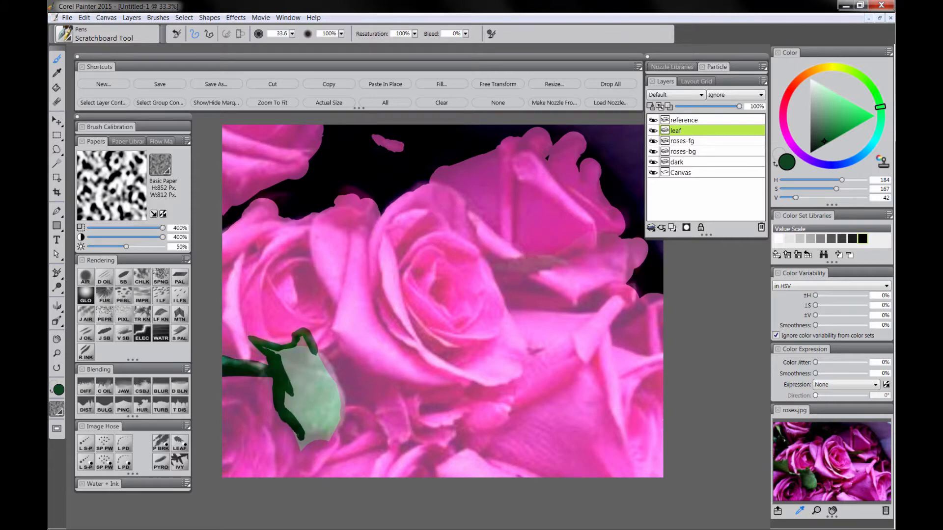
pyautogui.moveTo(297, 434)
pyautogui.mouseDown()
pyautogui.moveTo(300, 450)
pyautogui.moveTo(310, 438)
pyautogui.moveTo(333, 439)
pyautogui.moveTo(276, 355)
pyautogui.moveTo(314, 373)
pyautogui.moveTo(294, 422)
pyautogui.moveTo(319, 434)
pyautogui.moveTo(328, 426)
pyautogui.moveTo(316, 383)
pyautogui.moveTo(328, 383)
pyautogui.moveTo(332, 404)
pyautogui.mouseUp()
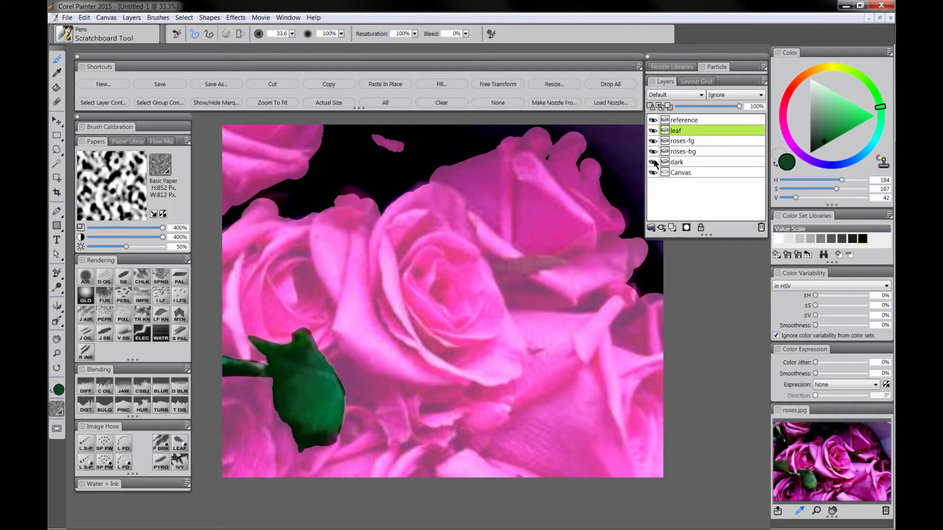
pyautogui.click(653, 121)
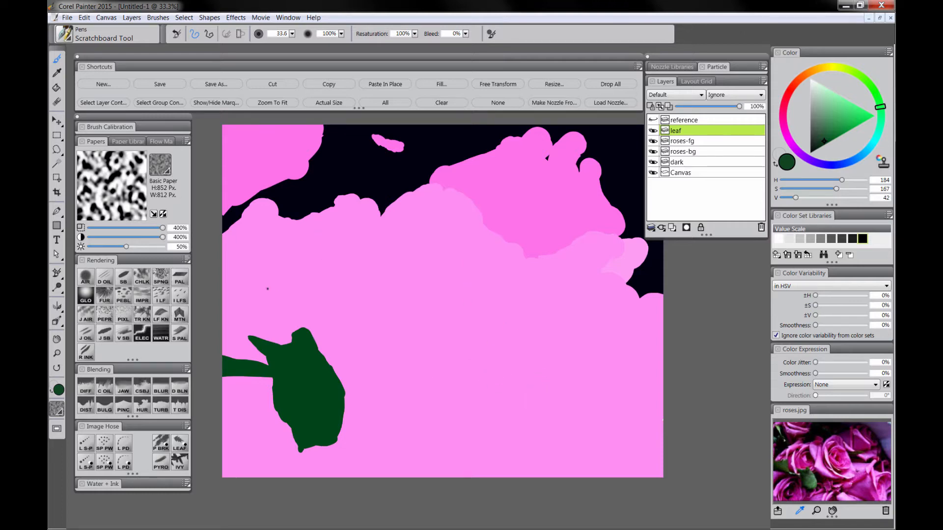
pyautogui.click(653, 120)
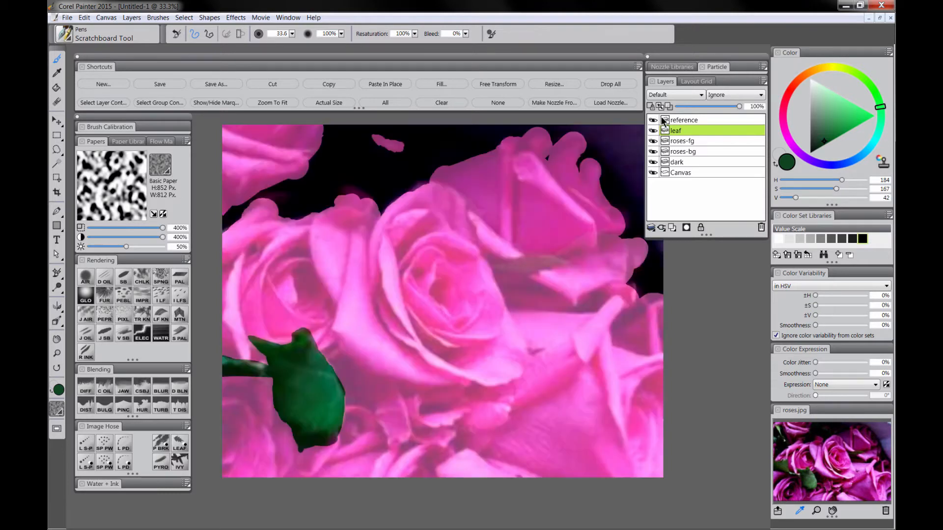
# Step: Add a new layer between leaf and roses-fg and name it roses-fg-shadow
pyautogui.click(691, 143)
pyautogui.click(672, 227)
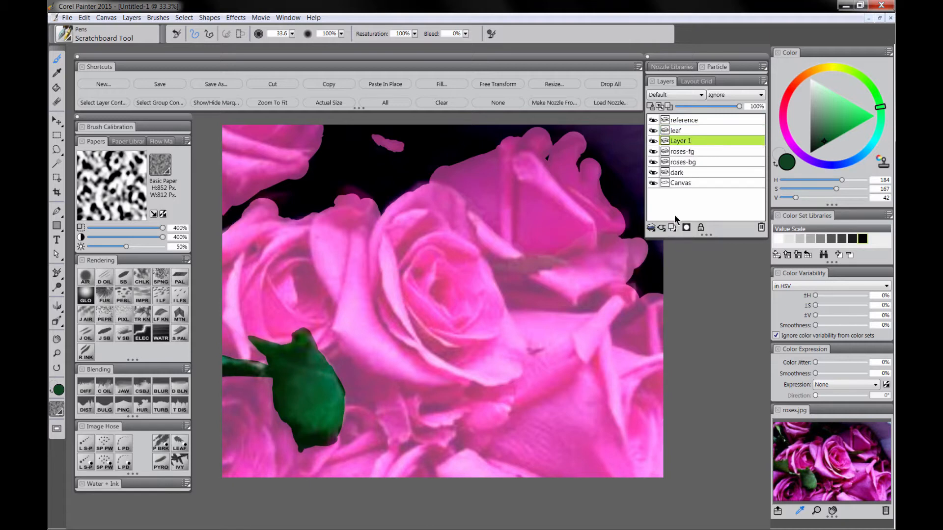
pyautogui.doubleClick(683, 141)
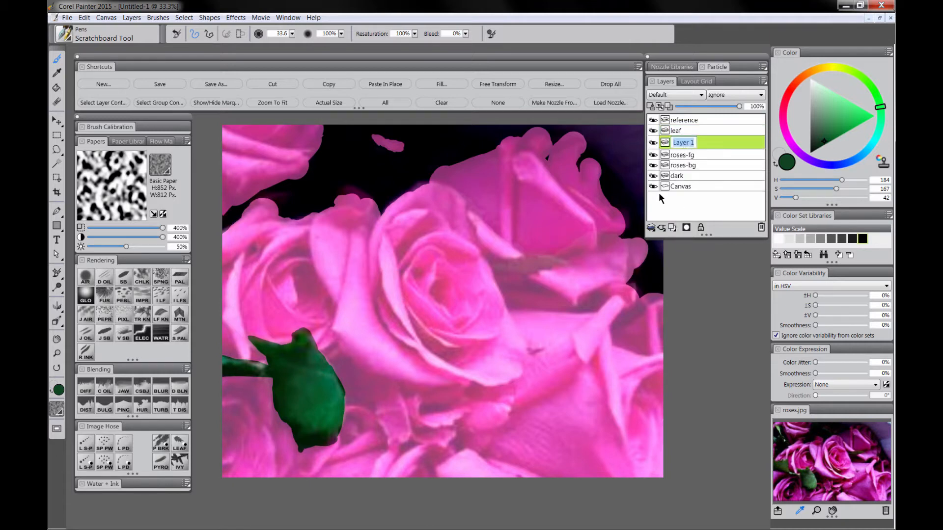
pyautogui.write('roses-fg-shadow')
pyautogui.press('Return')
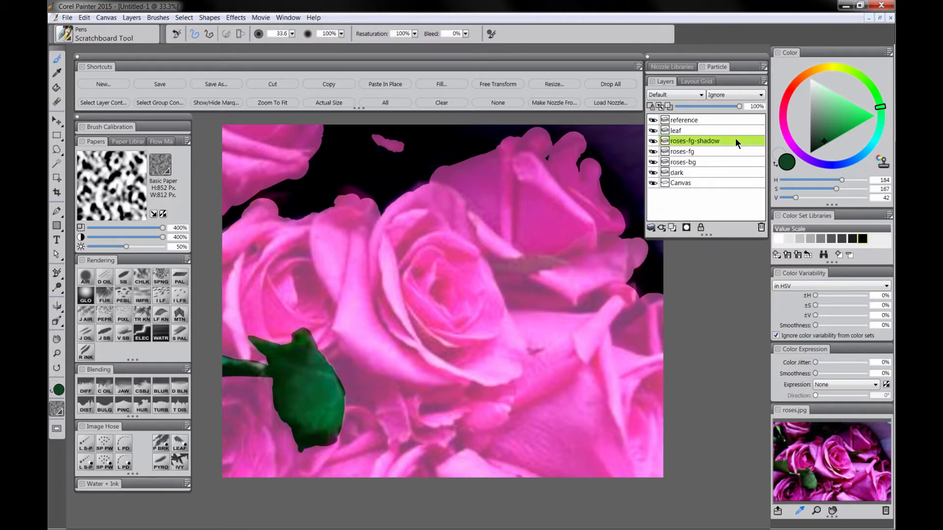
# Step: Derive a very dark purple from the foreground roses' sampled pink, with H 48, S 255 and V 23, keeping the reference visible at the end
pyautogui.click(784, 119)
pyautogui.click(822, 149)
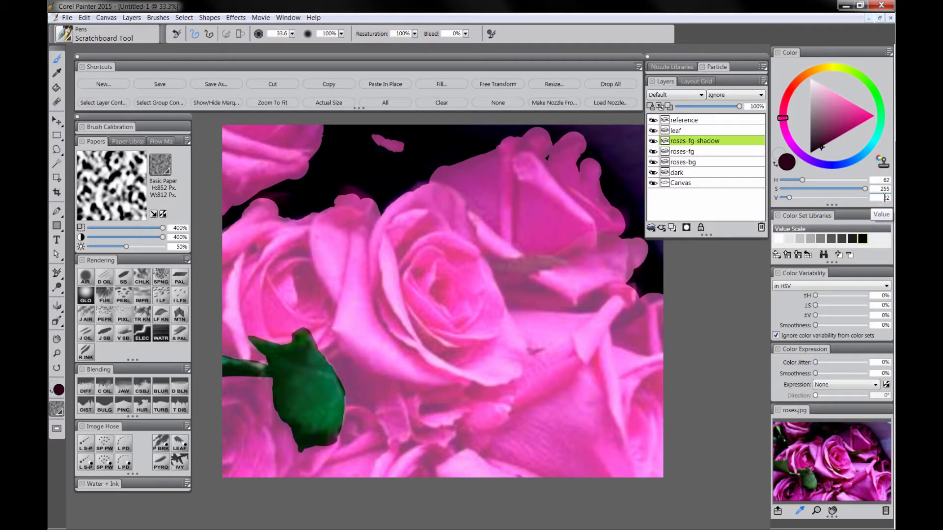
pyautogui.click(654, 119)
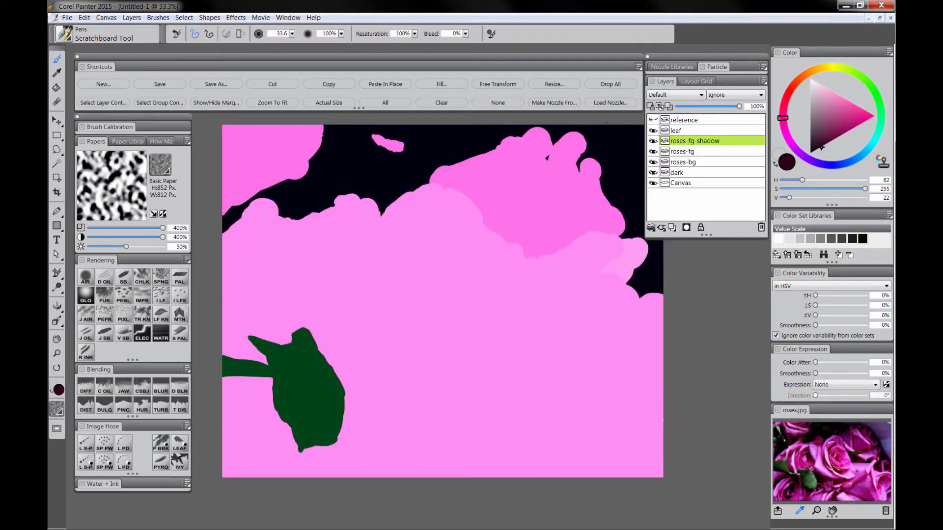
pyautogui.keyDown('alt'); pyautogui.click(420, 157); pyautogui.keyUp('alt')
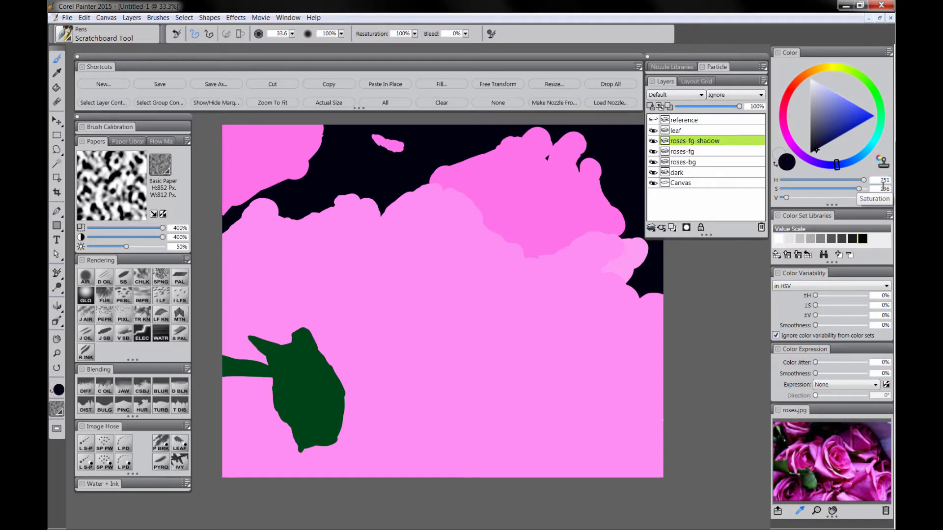
pyautogui.keyDown('alt'); pyautogui.click(431, 231); pyautogui.keyUp('alt')
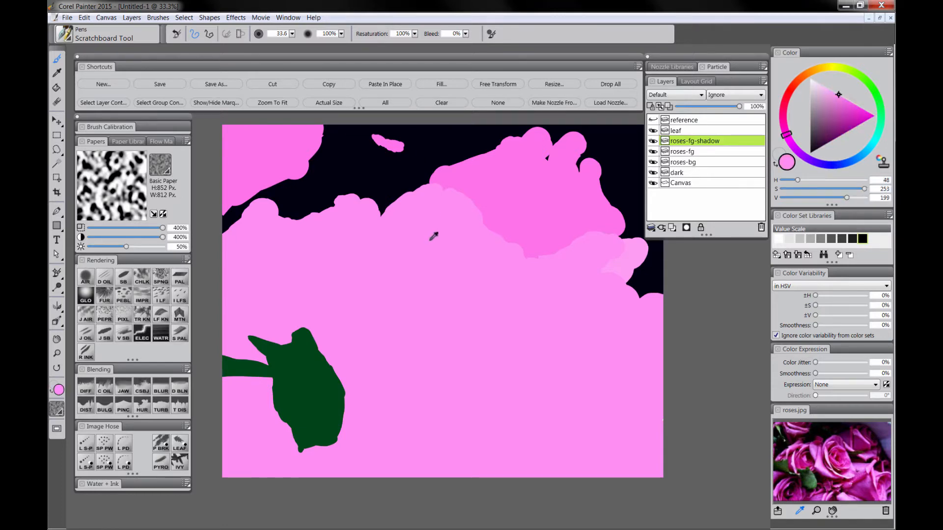
pyautogui.click(829, 143)
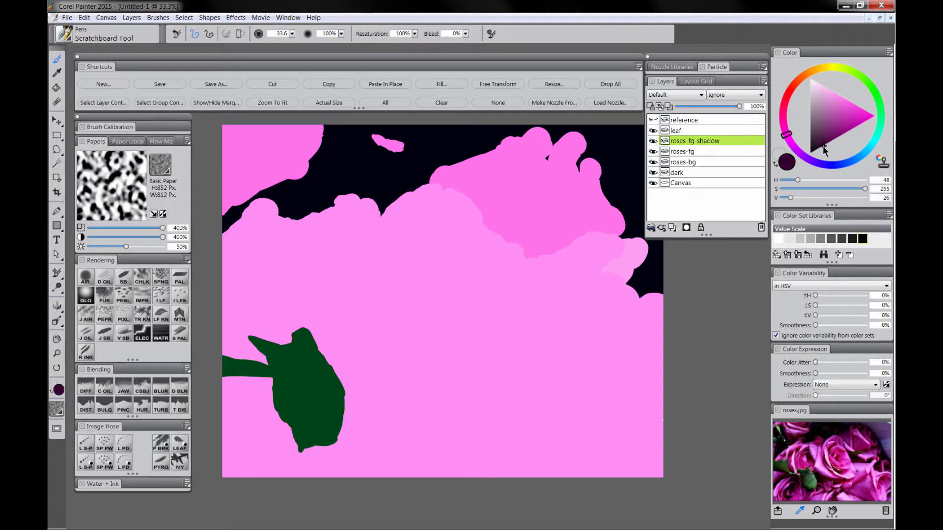
pyautogui.click(822, 147)
pyautogui.click(653, 119)
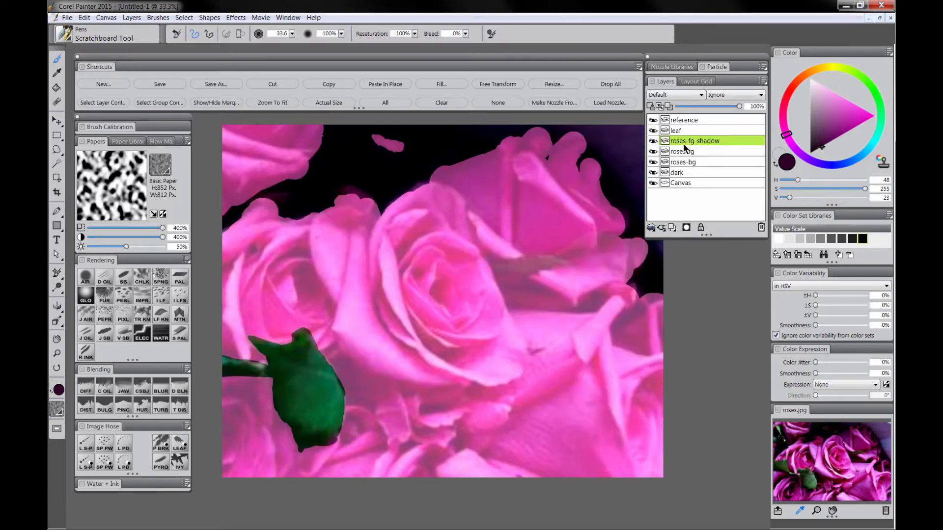
# Step: Paint dark shadows between the upper and outer left petals of the central rose on roses-fg-shadow at brush size 21.2
pyautogui.click(128, 284)
pyautogui.press(']')
pyautogui.moveTo(401, 257)
pyautogui.mouseDown()
pyautogui.moveTo(413, 239)
pyautogui.moveTo(398, 249)
pyautogui.moveTo(440, 228)
pyautogui.moveTo(425, 227)
pyautogui.mouseUp()
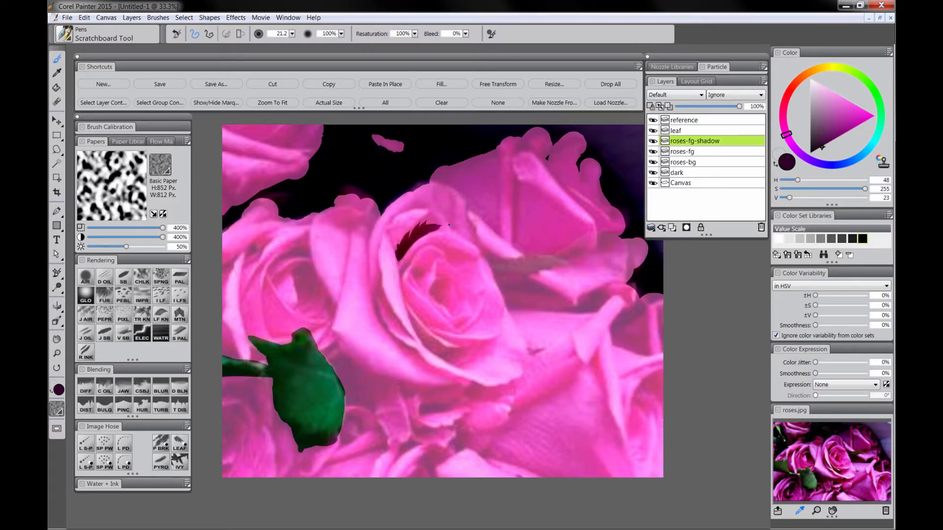
pyautogui.moveTo(399, 278); pyautogui.dragTo(428, 245)
pyautogui.moveTo(386, 286); pyautogui.dragTo(381, 300)
pyautogui.moveTo(377, 264); pyautogui.dragTo(375, 307)
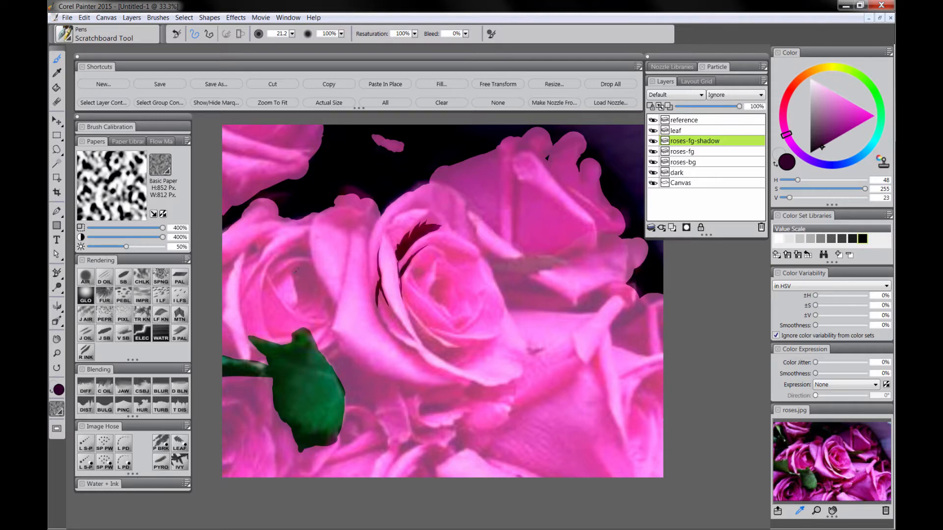
# Step: Paint dark shadow strokes in the centre of the left rose, undoing the unwanted strokes around its outer petals
pyautogui.moveTo(293, 280); pyautogui.dragTo(300, 303)
pyautogui.moveTo(296, 266); pyautogui.dragTo(310, 280)
pyautogui.moveTo(320, 218)
pyautogui.mouseDown()
pyautogui.moveTo(353, 222)
pyautogui.moveTo(321, 225)
pyautogui.moveTo(357, 228)
pyautogui.moveTo(343, 238)
pyautogui.mouseUp()
pyautogui.hotkey('ctrl', 'z')
pyautogui.hotkey('ctrl', 'z')
pyautogui.hotkey('ctrl', 'z')
pyautogui.hotkey('ctrl', 'z')
# Step: Paint dark shadows along the lower inner petals and in the heart of the central rose
pyautogui.moveTo(413, 273)
pyautogui.mouseDown()
pyautogui.moveTo(419, 284)
pyautogui.moveTo(388, 331)
pyautogui.mouseUp()
pyautogui.moveTo(391, 334)
pyautogui.mouseDown()
pyautogui.moveTo(406, 347)
pyautogui.moveTo(409, 336)
pyautogui.moveTo(423, 364)
pyautogui.mouseUp()
pyautogui.moveTo(410, 317)
pyautogui.mouseDown()
pyautogui.moveTo(442, 356)
pyautogui.moveTo(465, 354)
pyautogui.mouseUp()
pyautogui.moveTo(446, 354); pyautogui.dragTo(461, 361)
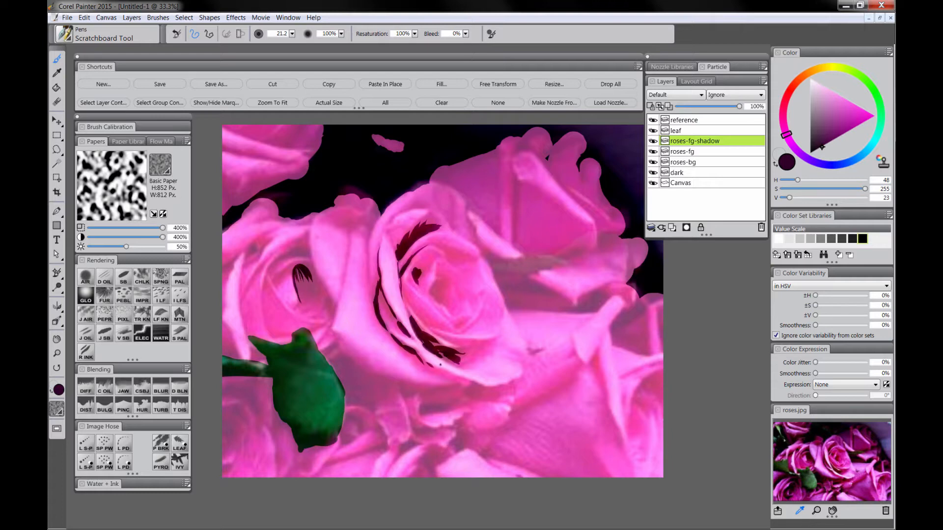
pyautogui.moveTo(430, 282); pyautogui.dragTo(436, 293)
pyautogui.moveTo(437, 281); pyautogui.dragTo(440, 302)
pyautogui.moveTo(439, 286); pyautogui.dragTo(444, 297)
# Step: Paint dark shadows in the gaps beneath the upper right rose and around the petal below it
pyautogui.moveTo(483, 250)
pyautogui.mouseDown()
pyautogui.moveTo(497, 277)
pyautogui.moveTo(513, 262)
pyautogui.moveTo(581, 255)
pyautogui.mouseUp()
pyautogui.moveTo(525, 271)
pyautogui.mouseDown()
pyautogui.moveTo(499, 273)
pyautogui.moveTo(510, 306)
pyautogui.mouseUp()
pyautogui.moveTo(508, 277); pyautogui.dragTo(525, 283)
pyautogui.moveTo(525, 284); pyautogui.dragTo(577, 306)
pyautogui.moveTo(532, 289)
pyautogui.mouseDown()
pyautogui.moveTo(511, 296)
pyautogui.moveTo(535, 299)
pyautogui.mouseUp()
pyautogui.moveTo(534, 299)
pyautogui.mouseDown()
pyautogui.moveTo(509, 305)
pyautogui.moveTo(570, 317)
pyautogui.moveTo(562, 307)
pyautogui.moveTo(583, 314)
pyautogui.moveTo(595, 290)
pyautogui.moveTo(612, 286)
pyautogui.moveTo(625, 305)
pyautogui.mouseUp()
pyautogui.moveTo(596, 251); pyautogui.dragTo(619, 241)
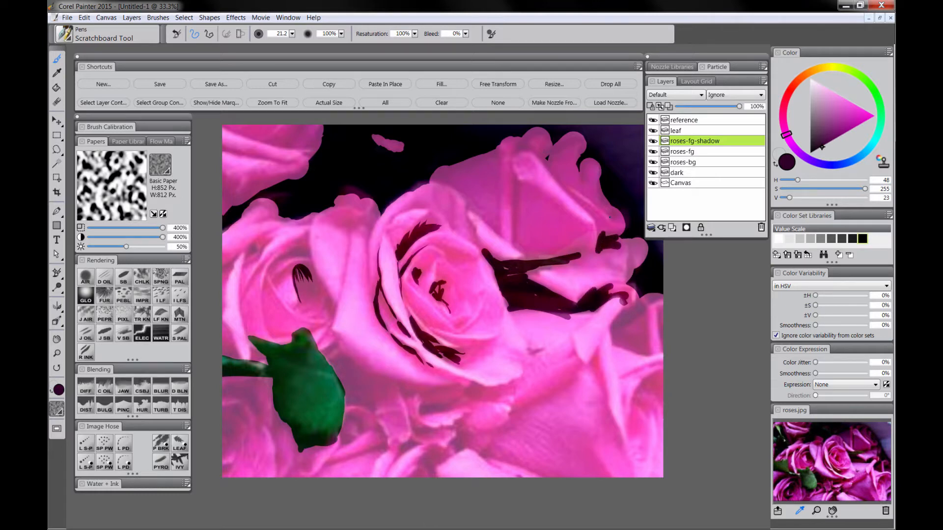
# Step: Paint dark shadow strokes along the upper right rose's petal folds and in the gaps beneath the central rose
pyautogui.moveTo(600, 196)
pyautogui.mouseDown()
pyautogui.moveTo(577, 192)
pyautogui.moveTo(582, 206)
pyautogui.moveTo(537, 151)
pyautogui.moveTo(518, 149)
pyautogui.moveTo(515, 243)
pyautogui.mouseUp()
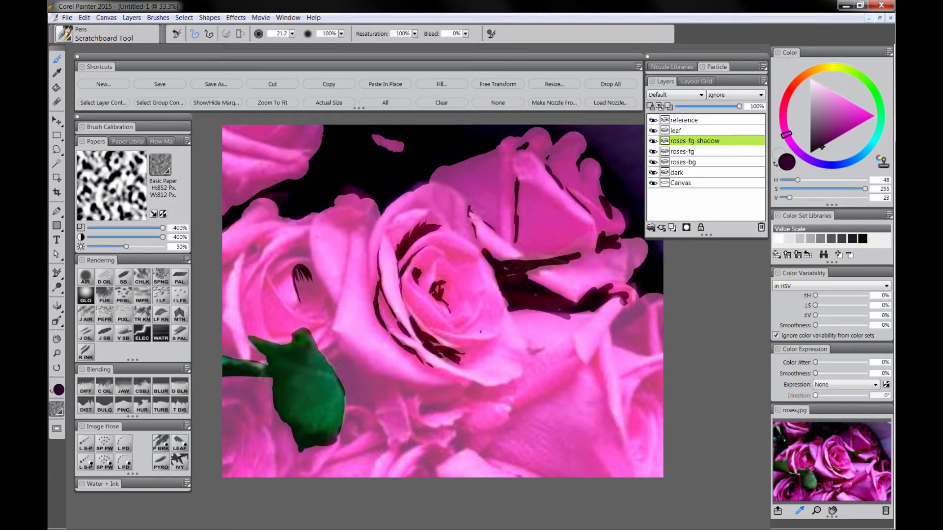
pyautogui.moveTo(444, 390)
pyautogui.mouseDown()
pyautogui.moveTo(404, 383)
pyautogui.moveTo(485, 389)
pyautogui.mouseUp()
pyautogui.moveTo(399, 383); pyautogui.dragTo(369, 371)
pyautogui.moveTo(352, 366)
pyautogui.mouseDown()
pyautogui.moveTo(324, 351)
pyautogui.moveTo(353, 382)
pyautogui.moveTo(346, 400)
pyautogui.moveTo(356, 376)
pyautogui.moveTo(380, 399)
pyautogui.moveTo(378, 413)
pyautogui.moveTo(456, 409)
pyautogui.moveTo(462, 425)
pyautogui.mouseUp()
pyautogui.moveTo(410, 442)
pyautogui.mouseDown()
pyautogui.moveTo(392, 473)
pyautogui.moveTo(417, 476)
pyautogui.mouseUp()
pyautogui.moveTo(474, 448); pyautogui.dragTo(495, 469)
# Step: Paint dark shadows in the two roses at the painting's right edge and between the lower left rose's petals
pyautogui.moveTo(608, 343)
pyautogui.mouseDown()
pyautogui.moveTo(623, 317)
pyautogui.moveTo(660, 296)
pyautogui.mouseUp()
pyautogui.moveTo(638, 381)
pyautogui.mouseDown()
pyautogui.moveTo(646, 403)
pyautogui.moveTo(662, 376)
pyautogui.mouseUp()
pyautogui.moveTo(225, 403)
pyautogui.mouseDown()
pyautogui.moveTo(258, 418)
pyautogui.moveTo(246, 433)
pyautogui.mouseUp()
pyautogui.moveTo(250, 456); pyautogui.dragTo(239, 465)
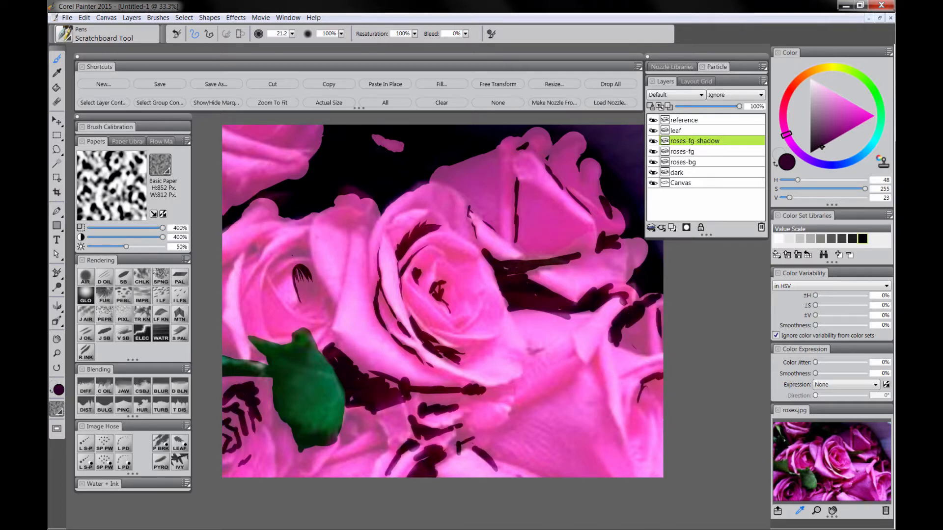
# Step: Paint dark shadows around the left rose's heart and on its upper and outer left petals
pyautogui.moveTo(268, 270); pyautogui.dragTo(307, 251)
pyautogui.moveTo(308, 235); pyautogui.dragTo(305, 299)
pyautogui.moveTo(256, 246)
pyautogui.mouseDown()
pyautogui.moveTo(247, 256)
pyautogui.moveTo(263, 260)
pyautogui.mouseUp()
pyautogui.moveTo(229, 259); pyautogui.dragTo(224, 287)
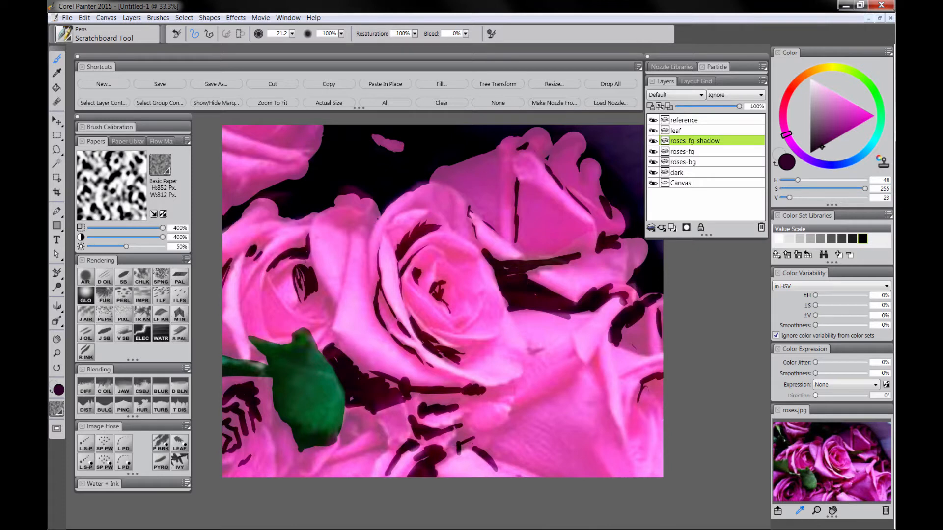
# Step: Add small dark accents between the left and central roses and on the petals beneath the upper right rose
pyautogui.moveTo(375, 204); pyautogui.dragTo(375, 225)
pyautogui.moveTo(525, 270); pyautogui.dragTo(552, 265)
pyautogui.moveTo(628, 249); pyautogui.dragTo(628, 269)
# Step: Paint dark shadows along the leaf's lower edge and on the small petals beside and below it
pyautogui.moveTo(345, 416); pyautogui.dragTo(361, 427)
pyautogui.moveTo(342, 430); pyautogui.dragTo(358, 437)
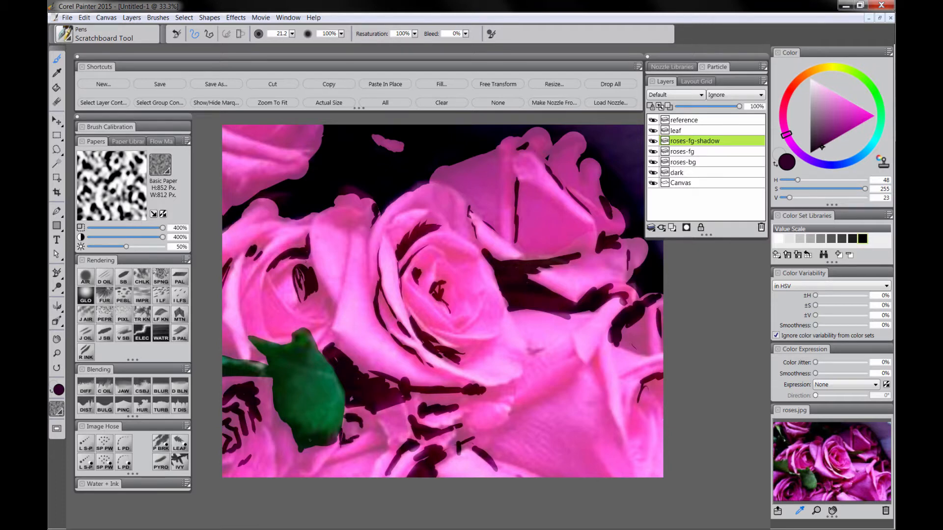
pyautogui.moveTo(277, 414); pyautogui.dragTo(290, 433)
pyautogui.moveTo(295, 439); pyautogui.dragTo(299, 460)
pyautogui.moveTo(300, 457); pyautogui.dragTo(324, 448)
pyautogui.moveTo(448, 447); pyautogui.dragTo(458, 436)
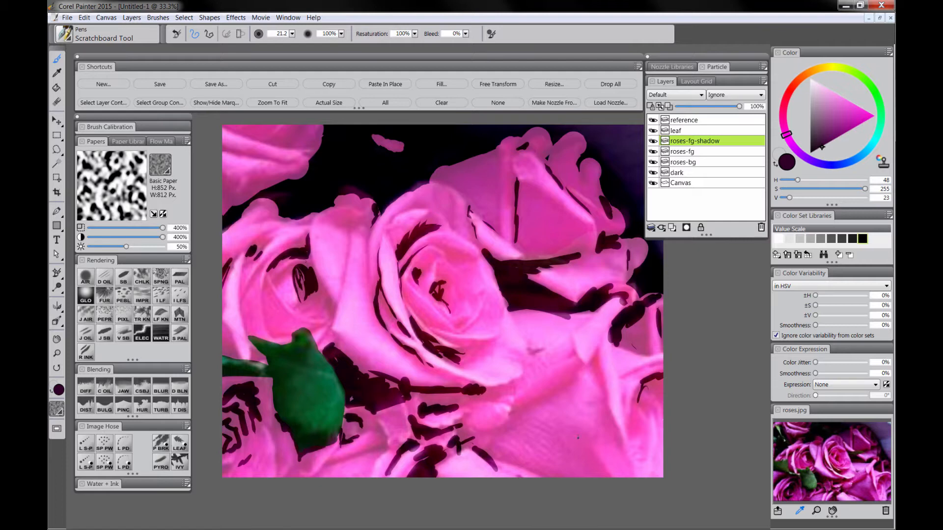
# Step: Create a new layer named roses-fg-mid
pyautogui.click(672, 227)
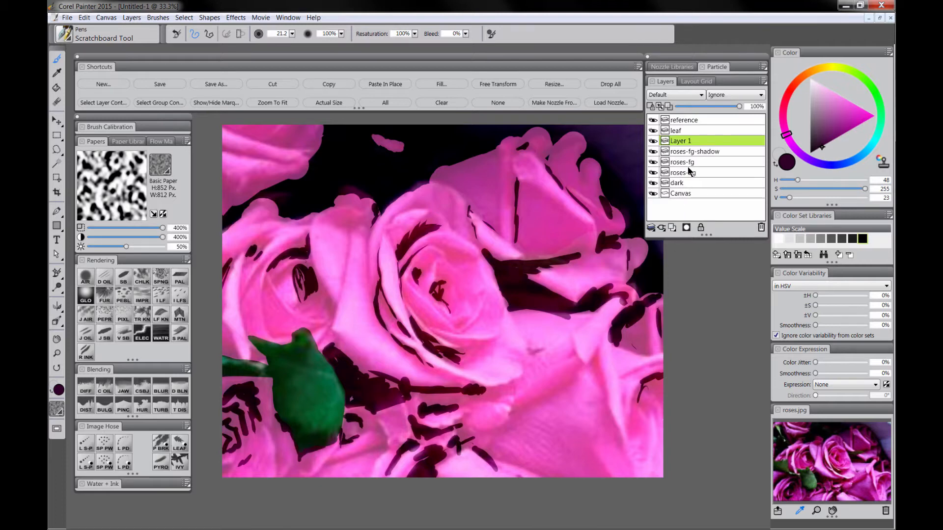
pyautogui.doubleClick(680, 141)
pyautogui.write('roses-fg-mid')
pyautogui.press('Return')
# Step: Choose a medium pink (H 53, S 143, V 131) for the midtones and place roses-fg-mid beneath roses-fg-shadow
pyautogui.click(842, 135)
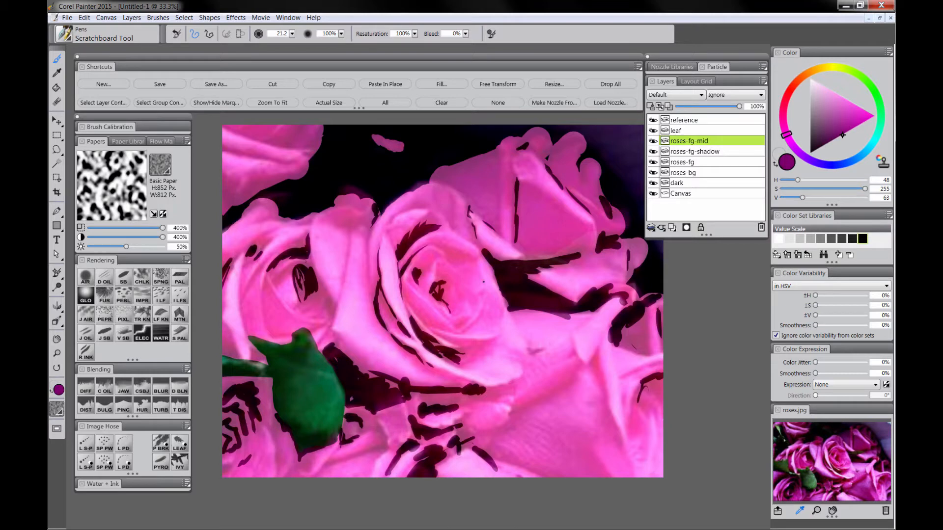
pyautogui.click(652, 120)
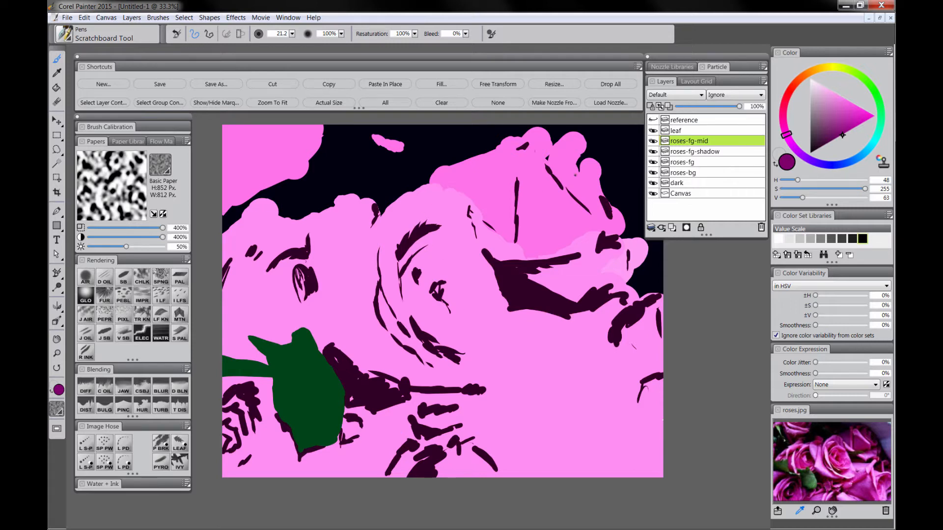
pyautogui.click(653, 119)
pyautogui.moveTo(785, 127); pyautogui.dragTo(787, 127)
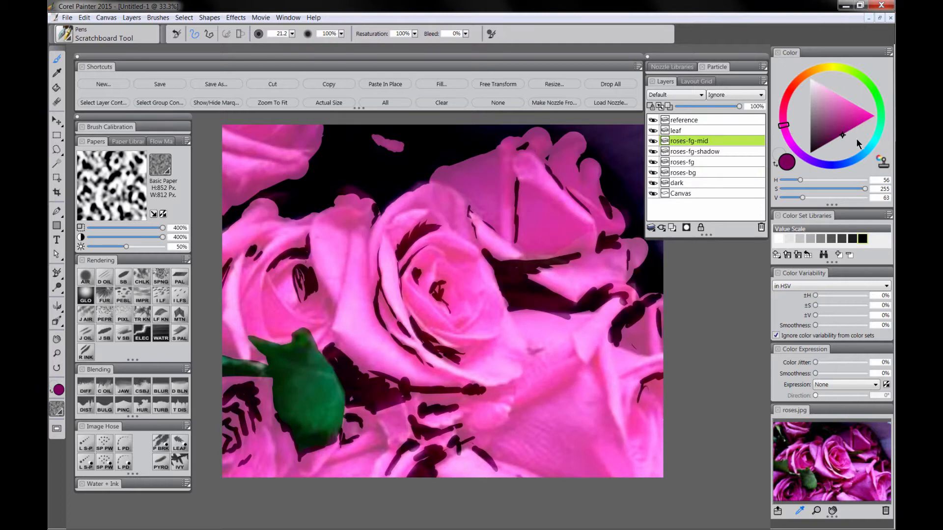
pyautogui.moveTo(856, 139); pyautogui.dragTo(852, 120)
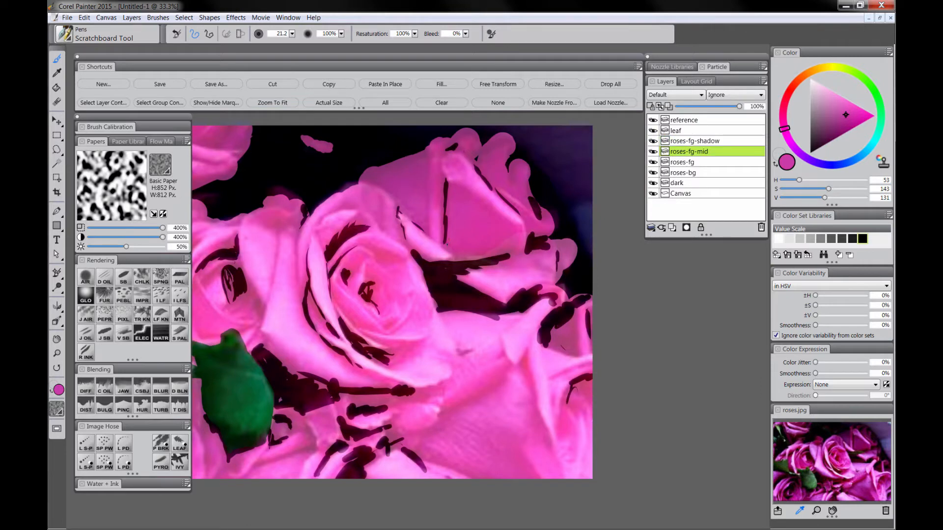
# Step: Paint medium pink midtones on the upper right rose's inner petal, its outer right petals and the petal below
pyautogui.moveTo(448, 230)
pyautogui.mouseDown()
pyautogui.moveTo(452, 250)
pyautogui.moveTo(496, 243)
pyautogui.moveTo(513, 227)
pyautogui.moveTo(470, 235)
pyautogui.moveTo(448, 197)
pyautogui.moveTo(464, 189)
pyautogui.moveTo(466, 211)
pyautogui.moveTo(488, 209)
pyautogui.mouseUp()
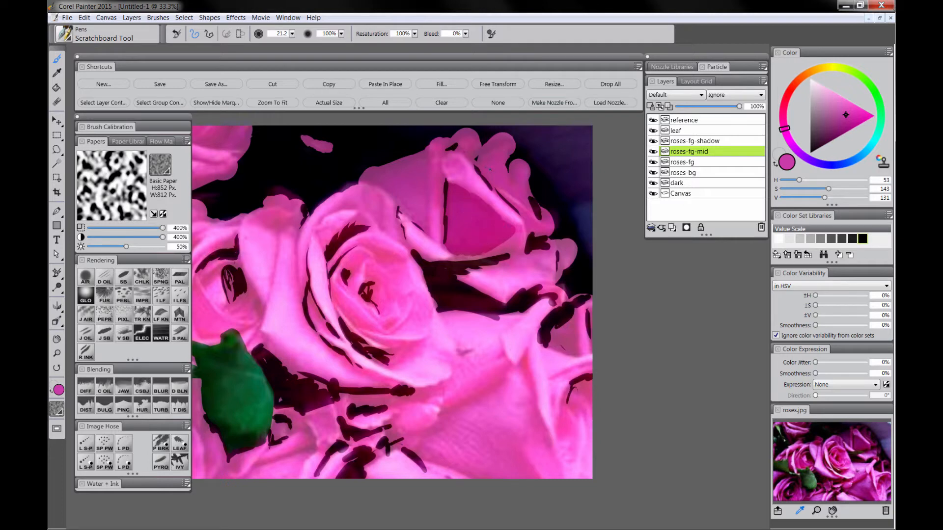
pyautogui.moveTo(490, 169)
pyautogui.mouseDown()
pyautogui.moveTo(480, 162)
pyautogui.moveTo(495, 135)
pyautogui.moveTo(508, 142)
pyautogui.moveTo(511, 176)
pyautogui.moveTo(521, 167)
pyautogui.moveTo(499, 186)
pyautogui.moveTo(544, 215)
pyautogui.mouseUp()
pyautogui.moveTo(549, 254)
pyautogui.mouseDown()
pyautogui.moveTo(496, 255)
pyautogui.moveTo(521, 246)
pyautogui.moveTo(537, 265)
pyautogui.moveTo(558, 255)
pyautogui.mouseUp()
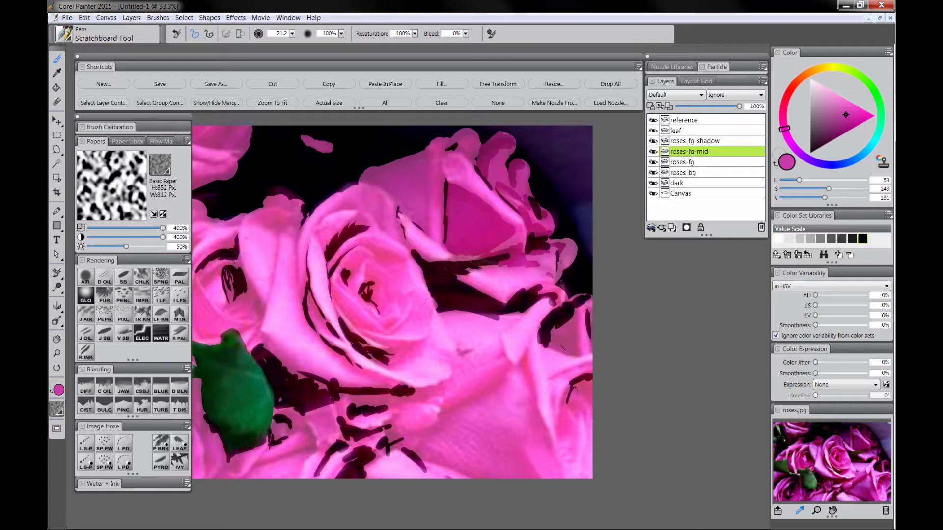
# Step: Paint medium pink midtones in the right-edge roses and along the petals beneath the central rose
pyautogui.moveTo(539, 292)
pyautogui.mouseDown()
pyautogui.moveTo(560, 294)
pyautogui.moveTo(571, 336)
pyautogui.moveTo(551, 346)
pyautogui.moveTo(589, 346)
pyautogui.mouseUp()
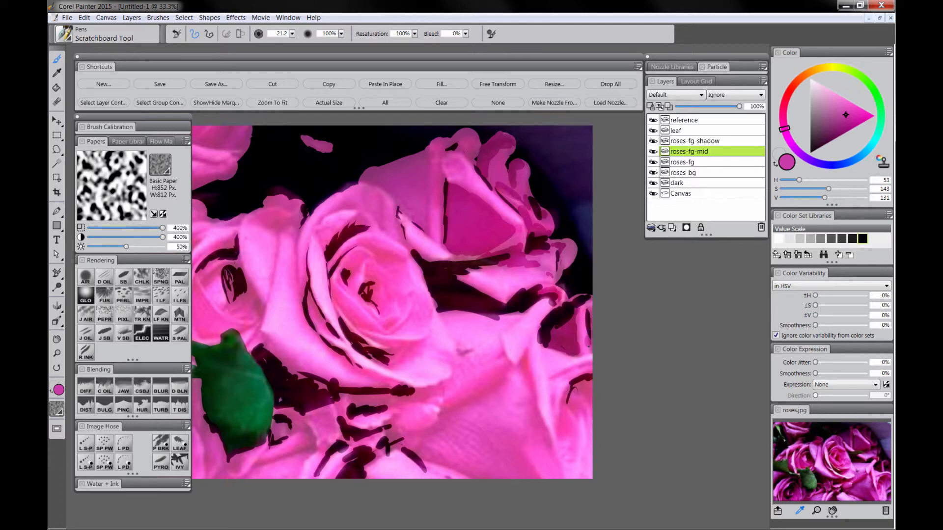
pyautogui.moveTo(555, 380)
pyautogui.mouseDown()
pyautogui.moveTo(586, 366)
pyautogui.moveTo(572, 402)
pyautogui.moveTo(581, 393)
pyautogui.moveTo(587, 442)
pyautogui.moveTo(565, 442)
pyautogui.moveTo(566, 457)
pyautogui.moveTo(538, 471)
pyautogui.moveTo(469, 474)
pyautogui.moveTo(426, 461)
pyautogui.moveTo(389, 427)
pyautogui.moveTo(400, 437)
pyautogui.moveTo(437, 432)
pyautogui.moveTo(445, 411)
pyautogui.moveTo(505, 379)
pyautogui.moveTo(503, 357)
pyautogui.moveTo(525, 369)
pyautogui.moveTo(548, 435)
pyautogui.mouseUp()
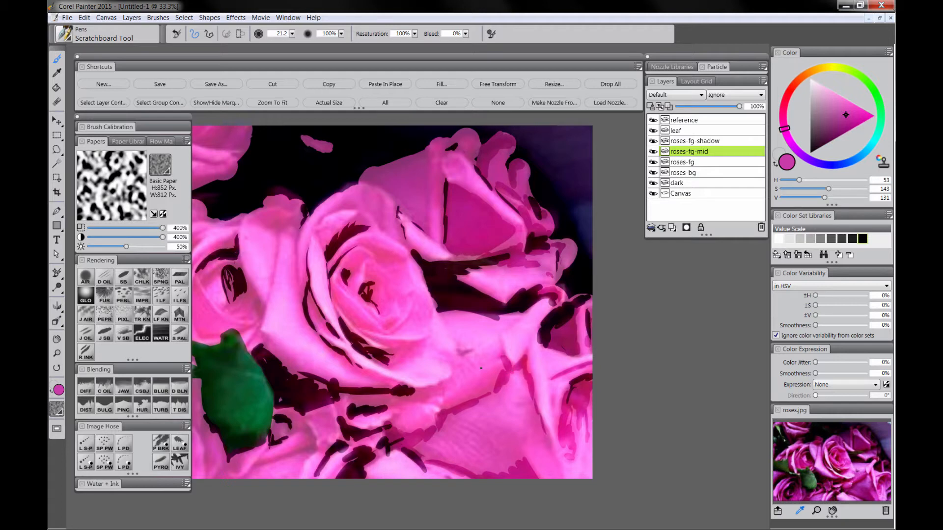
pyautogui.moveTo(491, 379)
pyautogui.mouseDown()
pyautogui.moveTo(438, 408)
pyautogui.moveTo(405, 400)
pyautogui.moveTo(442, 391)
pyautogui.moveTo(344, 398)
pyautogui.moveTo(398, 405)
pyautogui.mouseUp()
pyautogui.moveTo(340, 403)
pyautogui.mouseDown()
pyautogui.moveTo(340, 422)
pyautogui.moveTo(332, 409)
pyautogui.moveTo(294, 413)
pyautogui.moveTo(303, 423)
pyautogui.moveTo(288, 435)
pyautogui.moveTo(274, 431)
pyautogui.moveTo(319, 446)
pyautogui.mouseUp()
pyautogui.moveTo(318, 448); pyautogui.dragTo(244, 477)
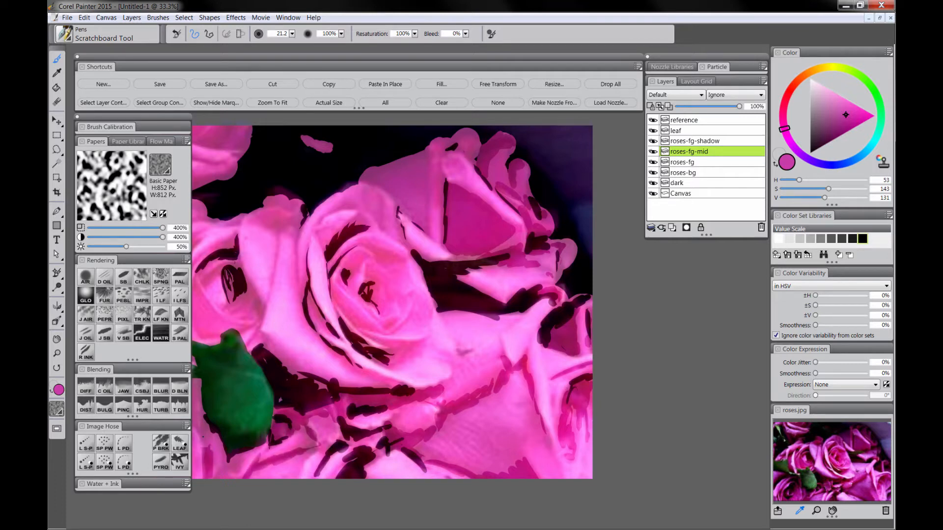
pyautogui.moveTo(299, 406); pyautogui.dragTo(374, 409)
# Step: Paint medium pink midtones throughout the lower left rose and on the petals below the leaf
pyautogui.moveTo(246, 435); pyautogui.dragTo(228, 464)
pyautogui.moveTo(242, 457); pyautogui.dragTo(255, 431)
pyautogui.moveTo(228, 428); pyautogui.dragTo(234, 445)
pyautogui.moveTo(246, 402); pyautogui.dragTo(253, 427)
pyautogui.moveTo(257, 444); pyautogui.dragTo(262, 418)
pyautogui.moveTo(245, 397)
pyautogui.mouseDown()
pyautogui.moveTo(230, 403)
pyautogui.moveTo(227, 390)
pyautogui.moveTo(252, 379)
pyautogui.mouseUp()
pyautogui.moveTo(258, 381)
pyautogui.mouseDown()
pyautogui.moveTo(281, 433)
pyautogui.moveTo(248, 474)
pyautogui.mouseUp()
pyautogui.moveTo(288, 436)
pyautogui.mouseDown()
pyautogui.moveTo(290, 473)
pyautogui.moveTo(307, 455)
pyautogui.mouseUp()
pyautogui.moveTo(293, 436); pyautogui.dragTo(302, 462)
pyautogui.moveTo(311, 462); pyautogui.dragTo(343, 446)
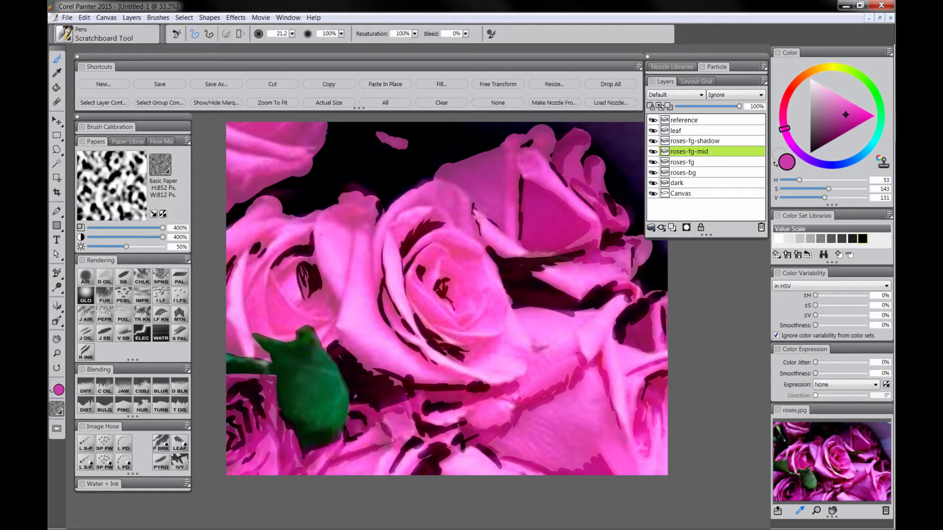
# Step: Paint medium pink midtones along the left rose's outer petals and across its upper edge towards the central rose
pyautogui.moveTo(227, 342); pyautogui.dragTo(239, 354)
pyautogui.moveTo(227, 330)
pyautogui.mouseDown()
pyautogui.moveTo(242, 355)
pyautogui.moveTo(269, 360)
pyautogui.mouseUp()
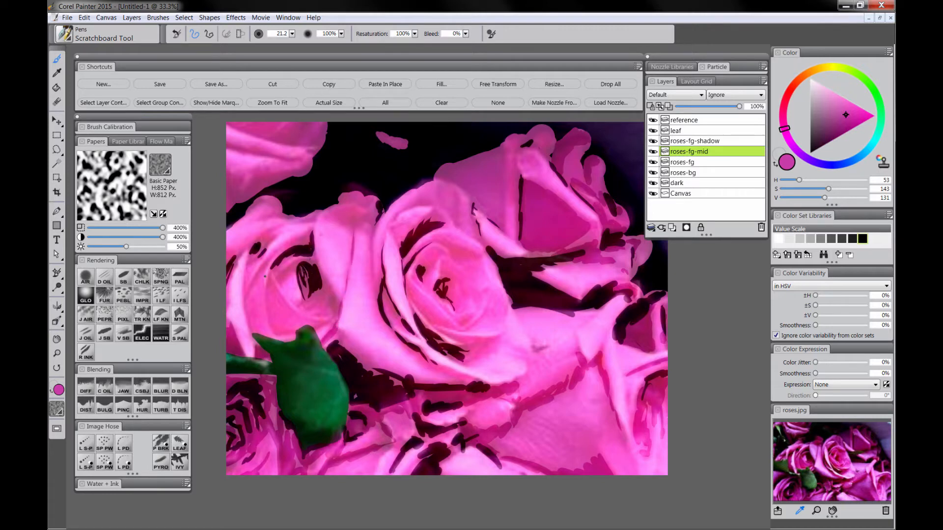
pyautogui.moveTo(246, 270)
pyautogui.mouseDown()
pyautogui.moveTo(247, 247)
pyautogui.moveTo(278, 230)
pyautogui.moveTo(280, 216)
pyautogui.moveTo(270, 199)
pyautogui.moveTo(248, 213)
pyautogui.moveTo(275, 199)
pyautogui.moveTo(219, 243)
pyautogui.mouseUp()
pyautogui.moveTo(282, 217)
pyautogui.mouseDown()
pyautogui.moveTo(319, 222)
pyautogui.moveTo(351, 199)
pyautogui.moveTo(353, 206)
pyautogui.moveTo(351, 187)
pyautogui.moveTo(372, 198)
pyautogui.moveTo(376, 226)
pyautogui.mouseUp()
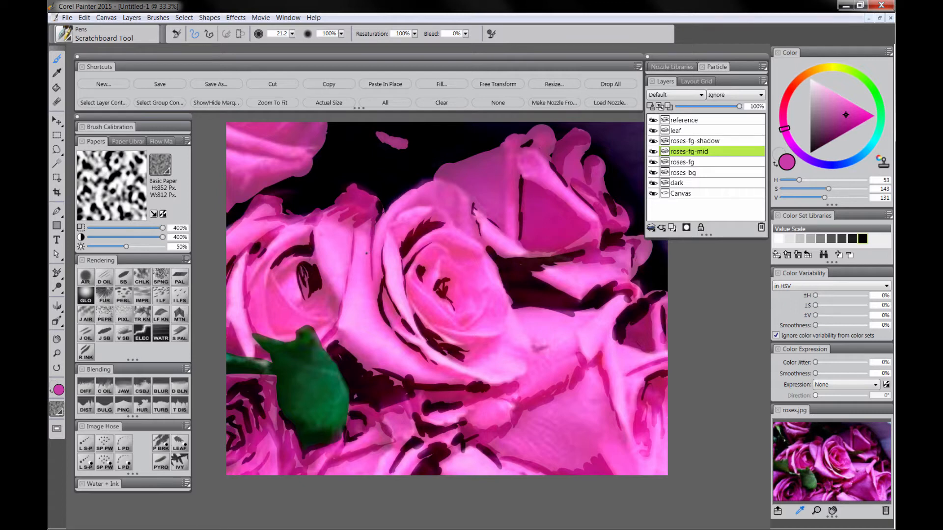
# Step: Paint medium pink midtones around the left rose's heart and down its inner petals
pyautogui.moveTo(320, 253)
pyautogui.mouseDown()
pyautogui.moveTo(321, 273)
pyautogui.moveTo(279, 276)
pyautogui.moveTo(309, 257)
pyautogui.moveTo(271, 295)
pyautogui.moveTo(276, 328)
pyautogui.moveTo(302, 329)
pyautogui.mouseUp()
pyautogui.moveTo(277, 296)
pyautogui.mouseDown()
pyautogui.moveTo(295, 319)
pyautogui.moveTo(286, 306)
pyautogui.mouseUp()
pyautogui.moveTo(285, 305)
pyautogui.mouseDown()
pyautogui.moveTo(277, 327)
pyautogui.moveTo(331, 324)
pyautogui.moveTo(336, 312)
pyautogui.mouseUp()
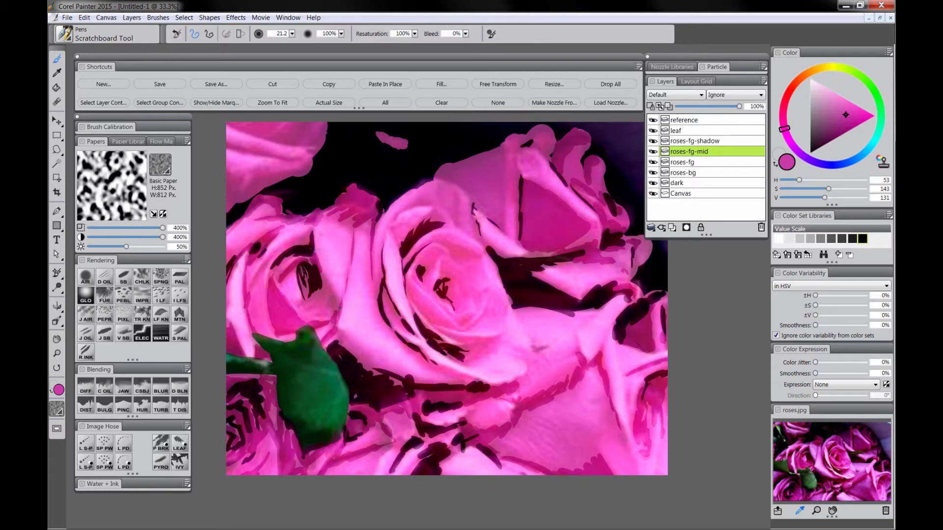
pyautogui.moveTo(321, 275)
pyautogui.mouseDown()
pyautogui.moveTo(335, 302)
pyautogui.moveTo(301, 302)
pyautogui.mouseUp()
pyautogui.moveTo(309, 306)
pyautogui.mouseDown()
pyautogui.moveTo(327, 300)
pyautogui.moveTo(307, 313)
pyautogui.mouseUp()
pyautogui.moveTo(307, 312); pyautogui.dragTo(335, 316)
pyautogui.moveTo(262, 307)
pyautogui.mouseDown()
pyautogui.moveTo(261, 267)
pyautogui.moveTo(277, 261)
pyautogui.mouseUp()
pyautogui.moveTo(258, 295)
pyautogui.mouseDown()
pyautogui.moveTo(262, 328)
pyautogui.moveTo(235, 331)
pyautogui.mouseUp()
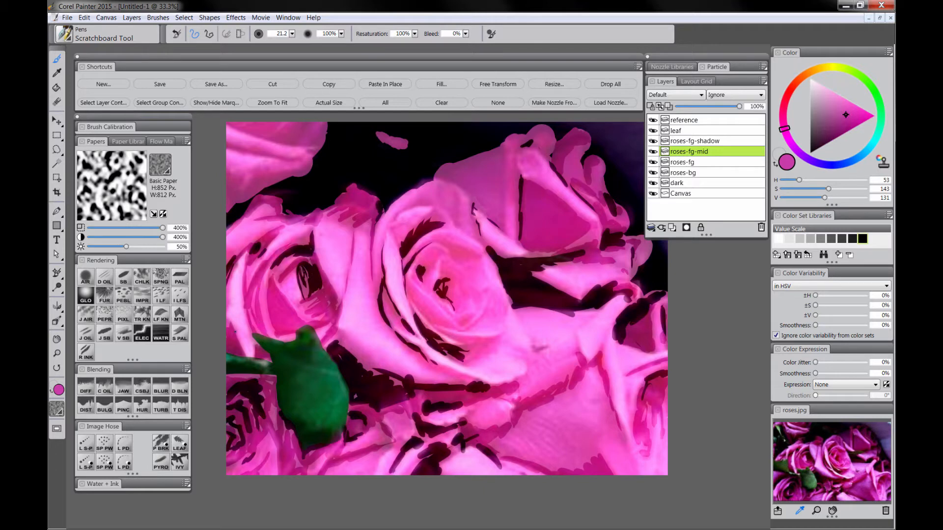
pyautogui.moveTo(288, 279)
pyautogui.mouseDown()
pyautogui.moveTo(278, 265)
pyautogui.moveTo(293, 257)
pyautogui.mouseUp()
# Step: Add medium pink midtones between the left and central roses, beneath the outer petal and inside the central rose
pyautogui.moveTo(356, 228); pyautogui.dragTo(352, 262)
pyautogui.moveTo(362, 378); pyautogui.dragTo(338, 376)
pyautogui.moveTo(427, 244); pyautogui.dragTo(454, 255)
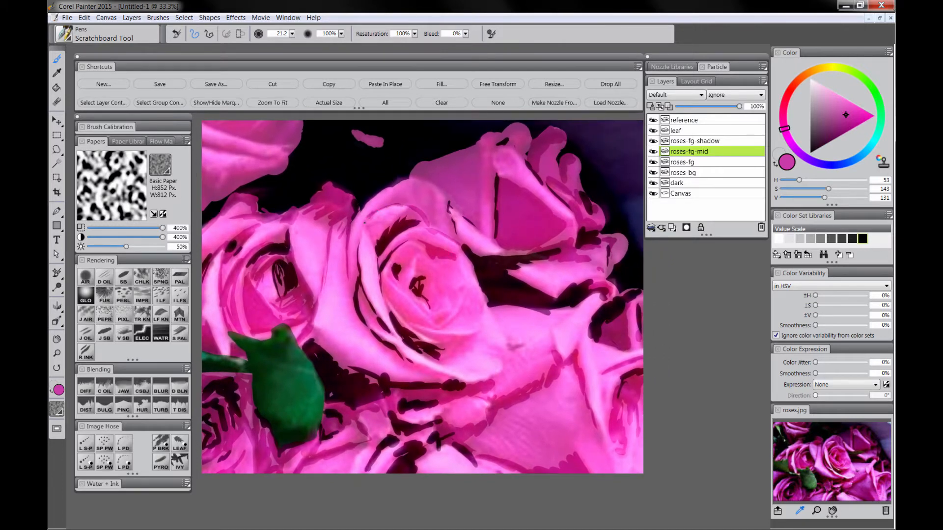
# Step: Fill the upper right rose's left petal with medium pink midtones and add strokes along its top petals
pyautogui.moveTo(409, 182)
pyautogui.mouseDown()
pyautogui.moveTo(444, 189)
pyautogui.moveTo(423, 165)
pyautogui.moveTo(468, 155)
pyautogui.moveTo(447, 172)
pyautogui.moveTo(457, 183)
pyautogui.mouseUp()
pyautogui.moveTo(461, 200)
pyautogui.mouseDown()
pyautogui.moveTo(476, 216)
pyautogui.moveTo(464, 186)
pyautogui.moveTo(462, 196)
pyautogui.moveTo(471, 178)
pyautogui.moveTo(477, 185)
pyautogui.moveTo(464, 163)
pyautogui.mouseUp()
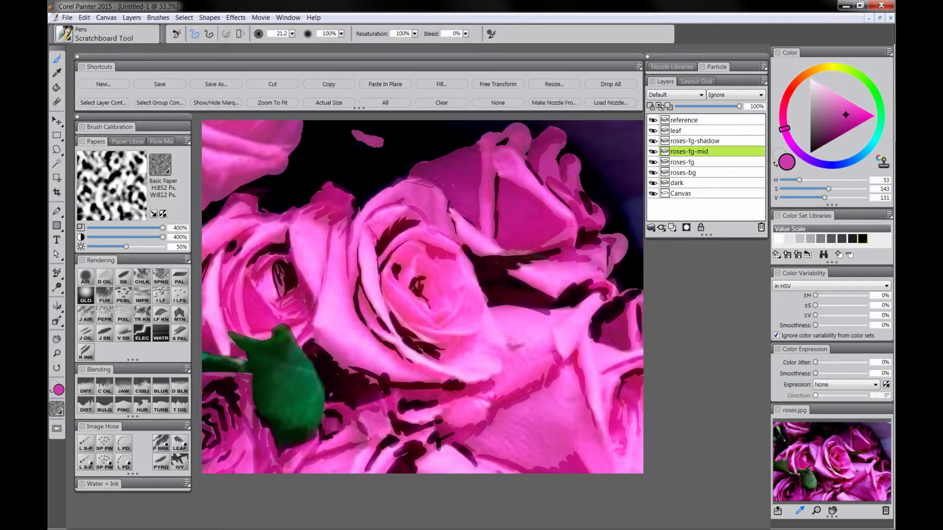
pyautogui.moveTo(512, 137)
pyautogui.mouseDown()
pyautogui.moveTo(488, 152)
pyautogui.moveTo(493, 166)
pyautogui.moveTo(519, 178)
pyautogui.moveTo(526, 142)
pyautogui.mouseUp()
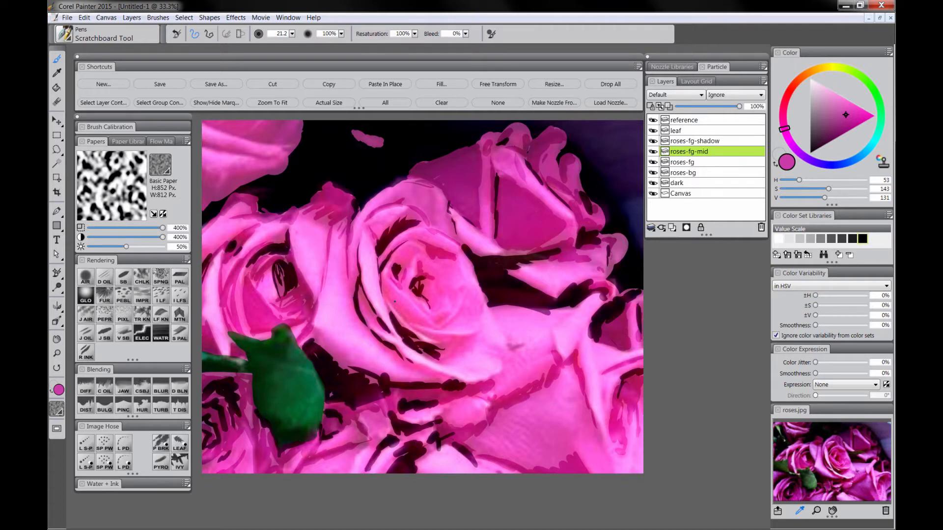
# Step: Paint medium pink midtones on the central rose's inner petals, along its lower rim and on the petal beside it
pyautogui.moveTo(410, 319)
pyautogui.mouseDown()
pyautogui.moveTo(433, 334)
pyautogui.moveTo(452, 325)
pyautogui.mouseUp()
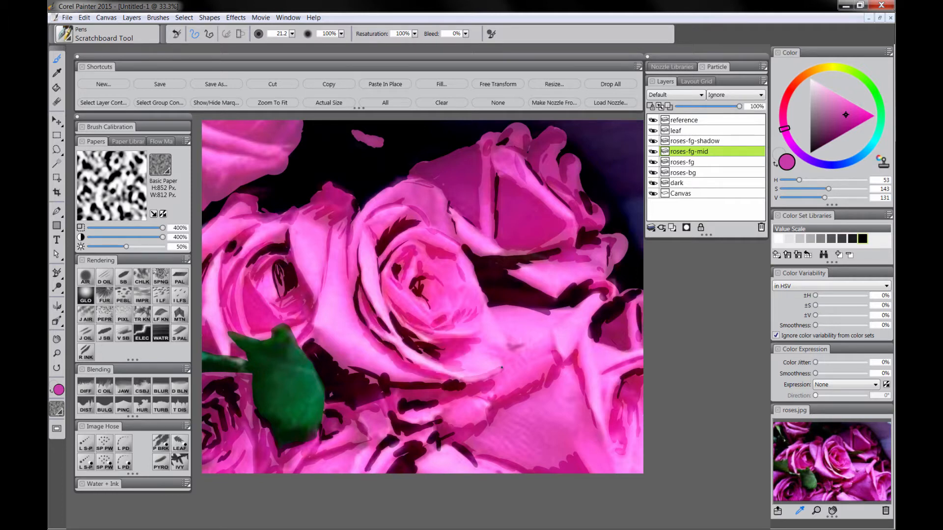
pyautogui.moveTo(492, 350); pyautogui.dragTo(508, 362)
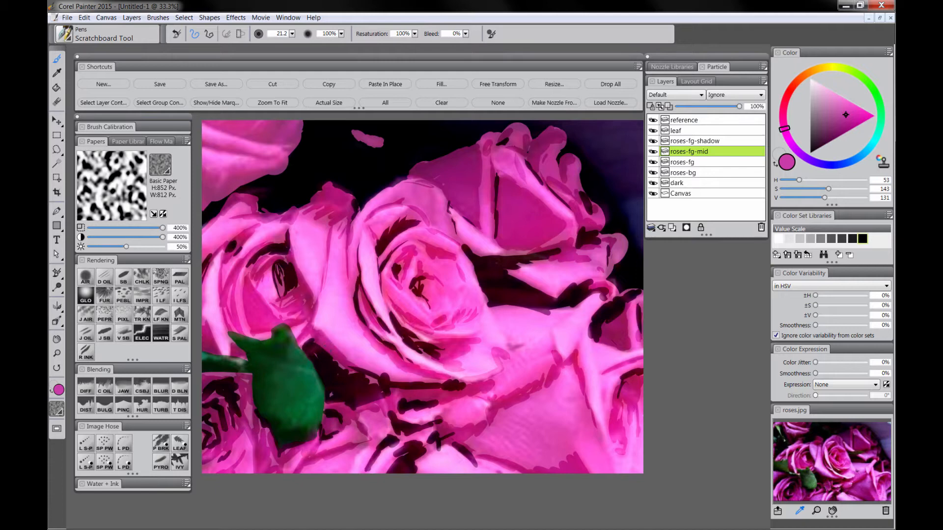
pyautogui.moveTo(373, 374); pyautogui.dragTo(434, 381)
pyautogui.moveTo(492, 380)
pyautogui.mouseDown()
pyautogui.moveTo(508, 354)
pyautogui.moveTo(527, 351)
pyautogui.mouseUp()
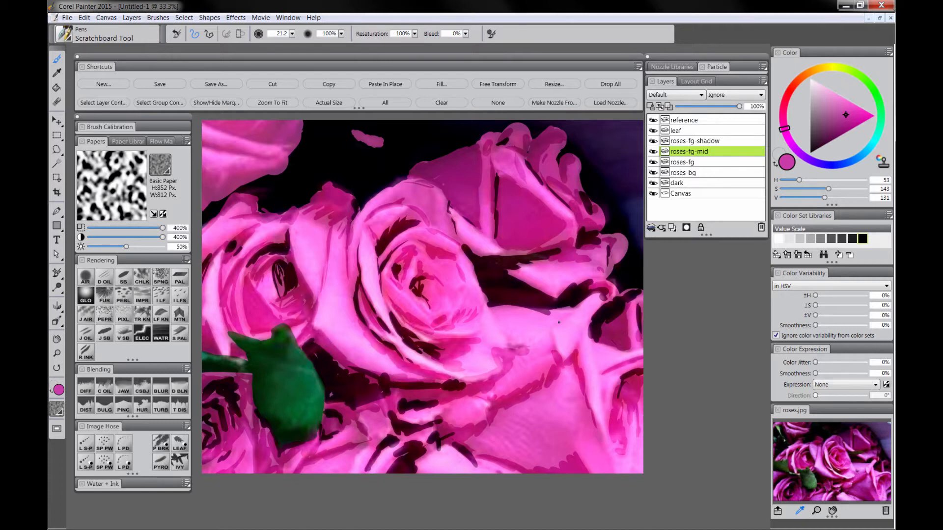
# Step: Add short medium pink strokes to the right and bottom petals and shade the upper left rose's folds
pyautogui.moveTo(563, 320)
pyautogui.mouseDown()
pyautogui.moveTo(557, 343)
pyautogui.moveTo(568, 309)
pyautogui.mouseUp()
pyautogui.moveTo(584, 349); pyautogui.dragTo(579, 358)
pyautogui.moveTo(357, 434); pyautogui.dragTo(364, 440)
pyautogui.moveTo(351, 472)
pyautogui.mouseDown()
pyautogui.moveTo(357, 446)
pyautogui.moveTo(340, 472)
pyautogui.mouseUp()
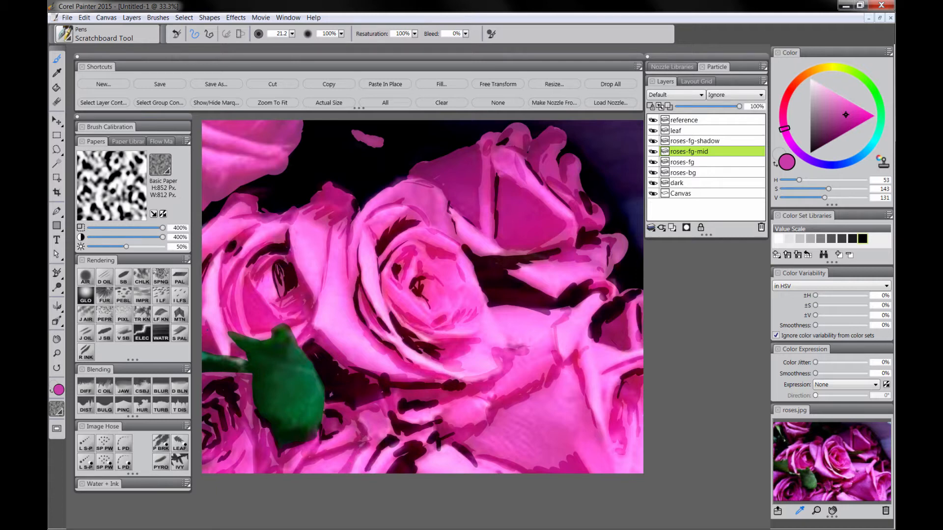
pyautogui.moveTo(206, 193)
pyautogui.mouseDown()
pyautogui.moveTo(284, 163)
pyautogui.moveTo(218, 150)
pyautogui.moveTo(228, 132)
pyautogui.moveTo(290, 137)
pyautogui.mouseUp()
pyautogui.moveTo(279, 122)
pyautogui.mouseDown()
pyautogui.moveTo(263, 134)
pyautogui.moveTo(252, 127)
pyautogui.mouseUp()
# Step: Add medium pink strokes to the large lower right petal and the central rose's left and upper outer petals
pyautogui.moveTo(498, 420)
pyautogui.mouseDown()
pyautogui.moveTo(517, 431)
pyautogui.moveTo(507, 442)
pyautogui.mouseUp()
pyautogui.moveTo(483, 434); pyautogui.dragTo(498, 455)
pyautogui.moveTo(510, 424)
pyautogui.mouseDown()
pyautogui.moveTo(522, 440)
pyautogui.moveTo(541, 436)
pyautogui.mouseUp()
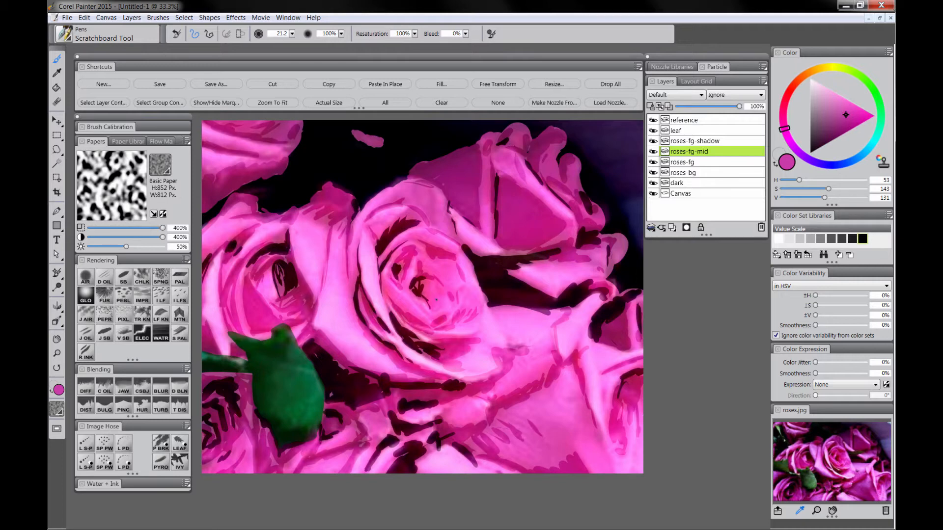
pyautogui.moveTo(346, 294); pyautogui.dragTo(366, 343)
pyautogui.moveTo(397, 196)
pyautogui.mouseDown()
pyautogui.moveTo(422, 202)
pyautogui.moveTo(442, 229)
pyautogui.mouseUp()
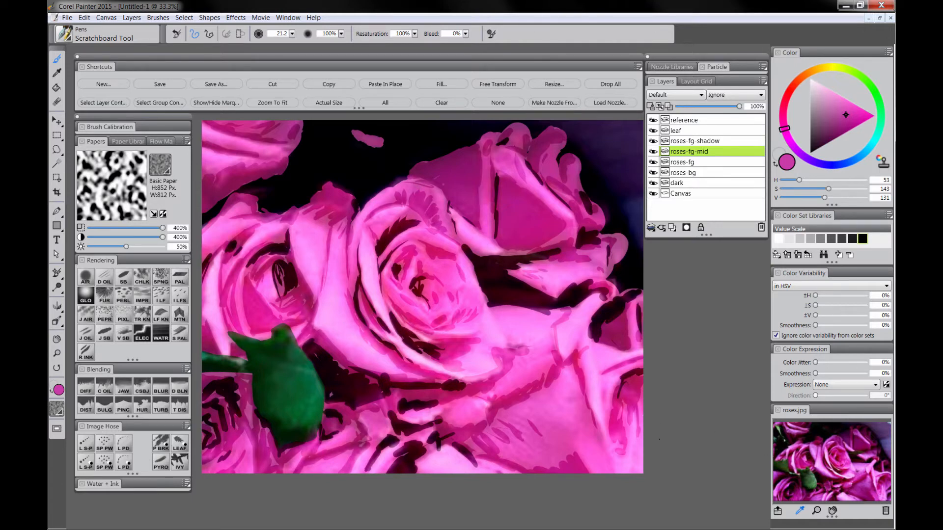
# Step: Hide the reference layer and examine the painted shadows and midtones at reduced size
pyautogui.click(652, 120)
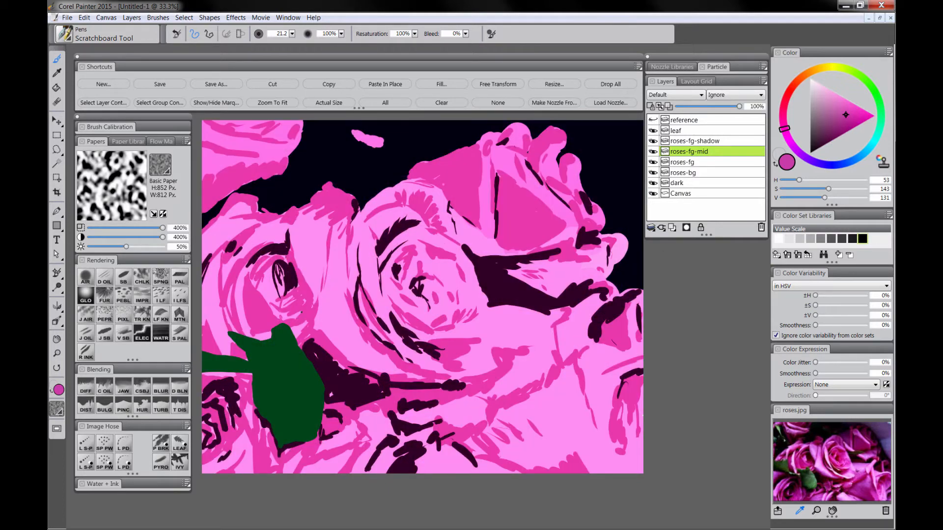
pyautogui.click(56, 353)
pyautogui.keyDown('alt'); pyautogui.click(411, 336); pyautogui.keyUp('alt')
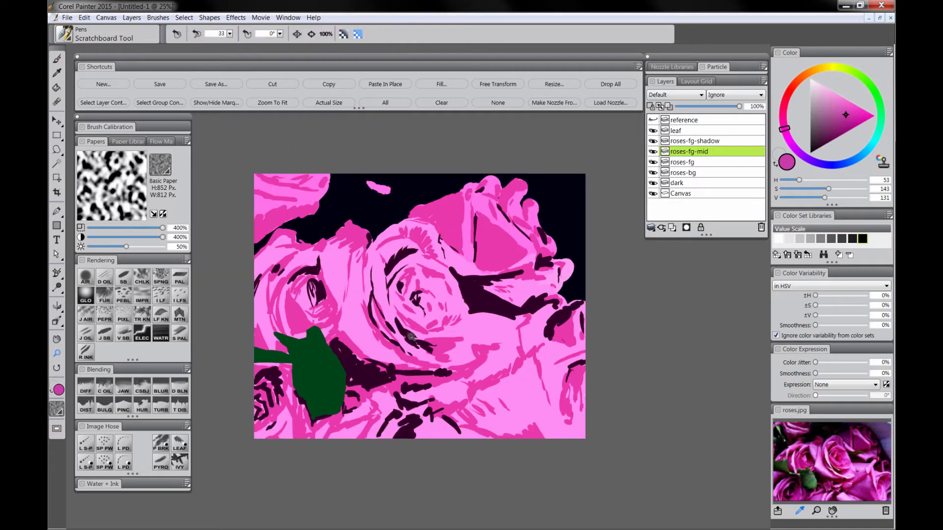
pyautogui.moveTo(411, 352); pyautogui.dragTo(687, 480)
pyautogui.keyDown('alt'); pyautogui.click(603, 436); pyautogui.keyUp('alt')
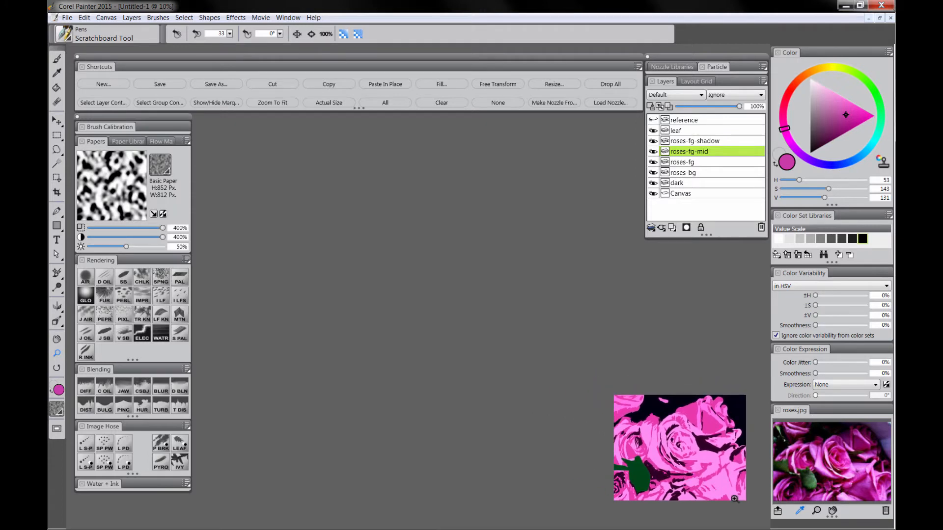
pyautogui.moveTo(691, 473); pyautogui.dragTo(432, 343)
pyautogui.click(431, 298)
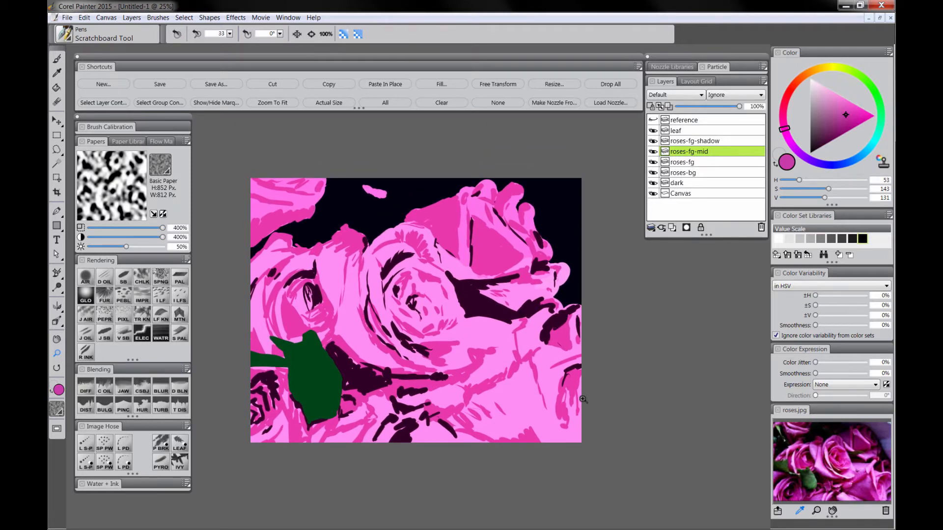
pyautogui.click(463, 364)
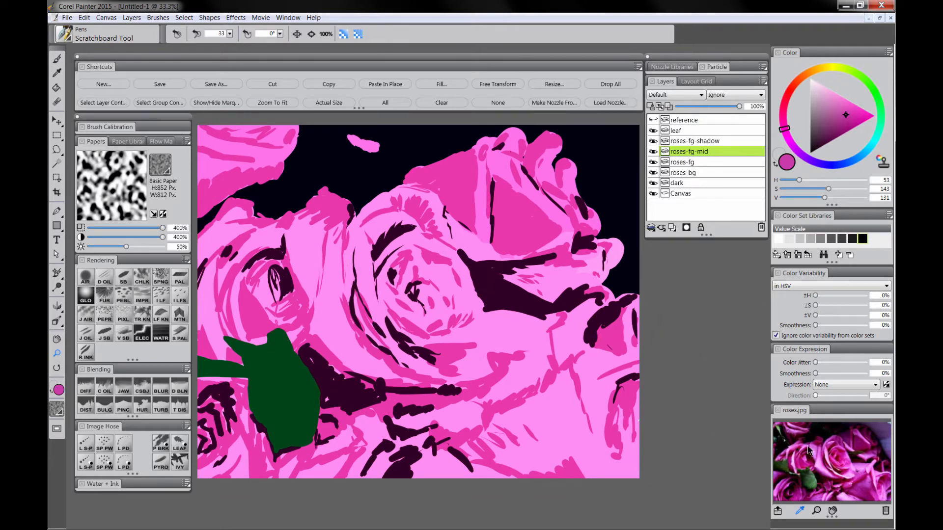
# Step: Create a layer named roses-fg-hl above roses-fg-shadow and choose a very pale pink for the Scratchboard Tool
pyautogui.click(672, 227)
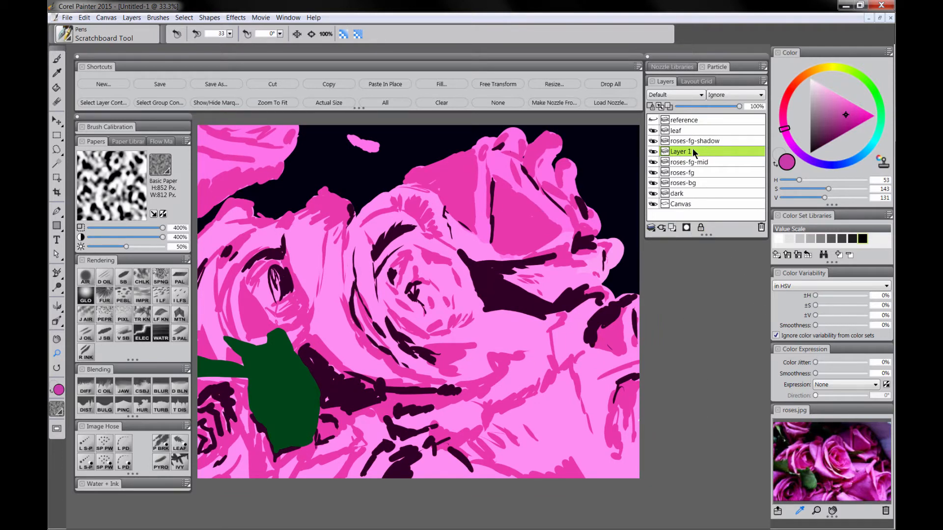
pyautogui.moveTo(693, 151); pyautogui.dragTo(690, 142)
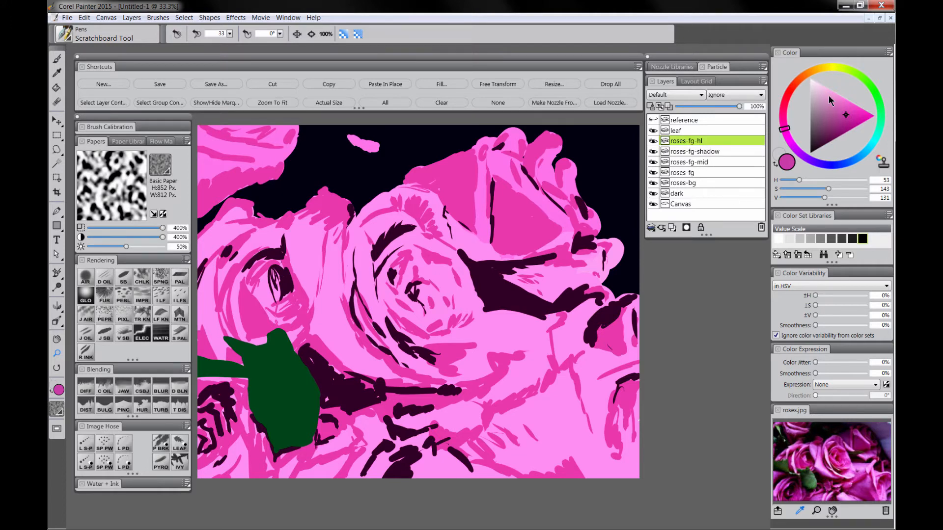
pyautogui.moveTo(824, 97); pyautogui.dragTo(817, 81)
pyautogui.moveTo(786, 130); pyautogui.dragTo(783, 122)
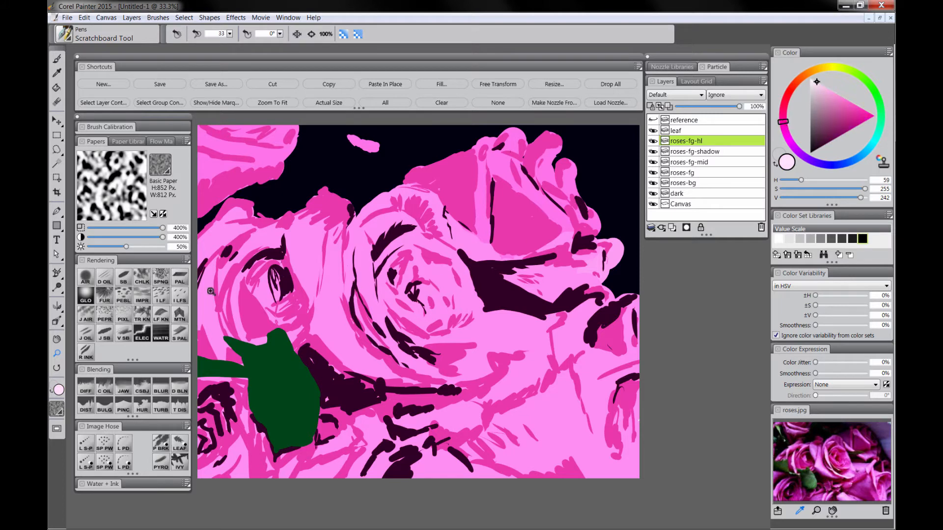
pyautogui.click(124, 279)
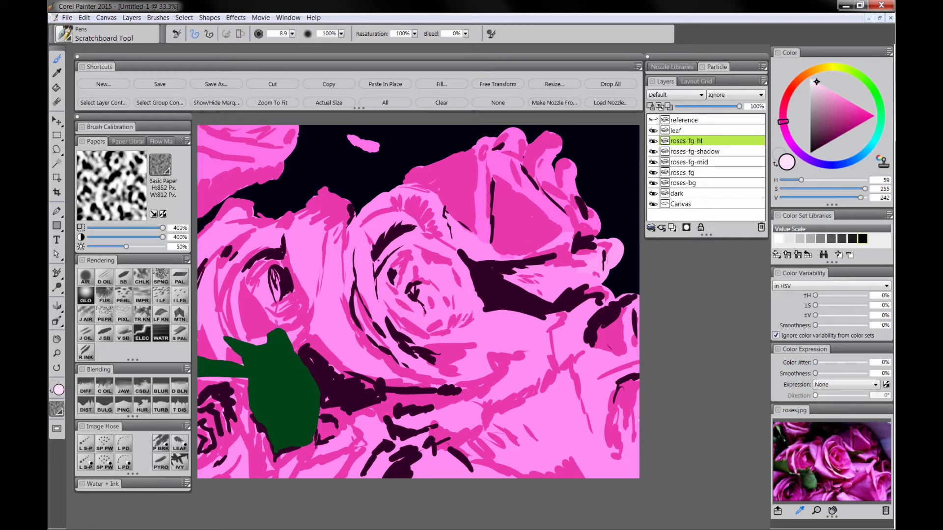
# Step: Paint pale pink highlights on the roses' bright petal edges and bottom fold, showing the reference layer as a guide and hiding it again
pyautogui.click(653, 120)
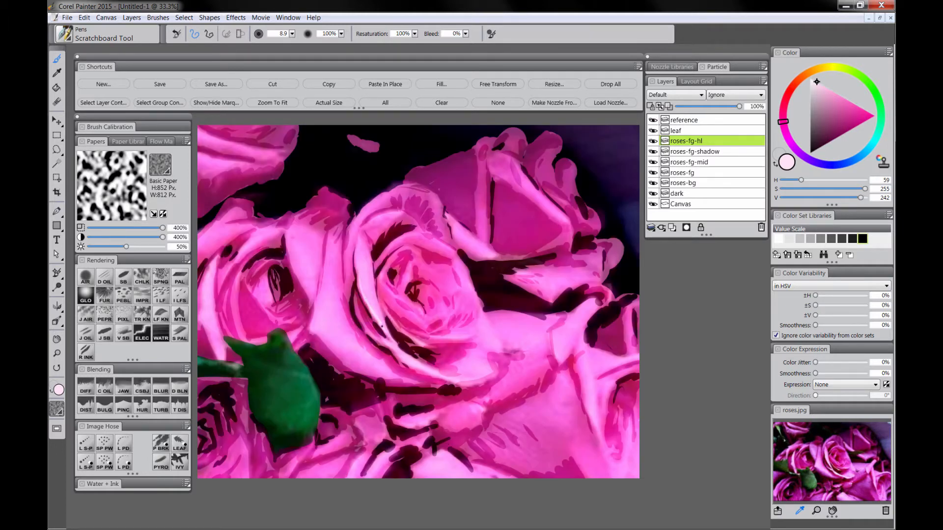
pyautogui.click(823, 86)
pyautogui.moveTo(825, 88); pyautogui.dragTo(830, 92)
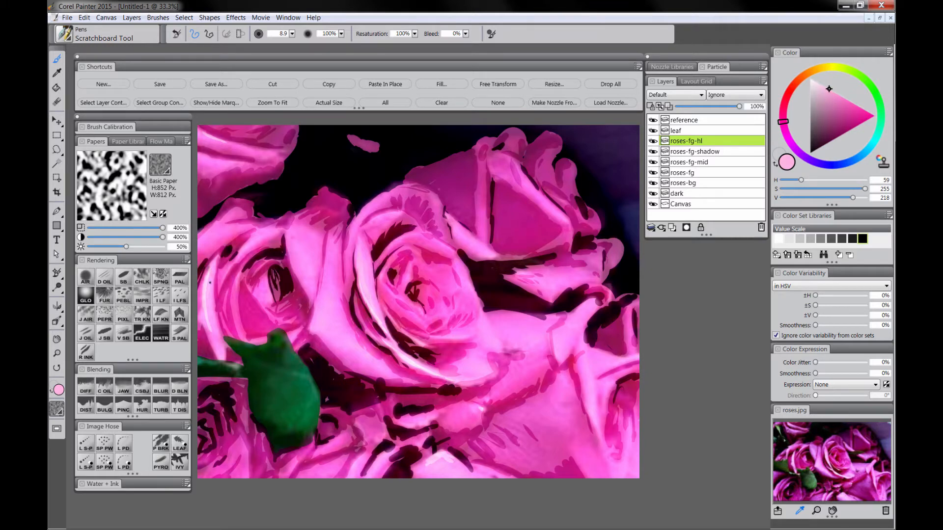
pyautogui.click(653, 120)
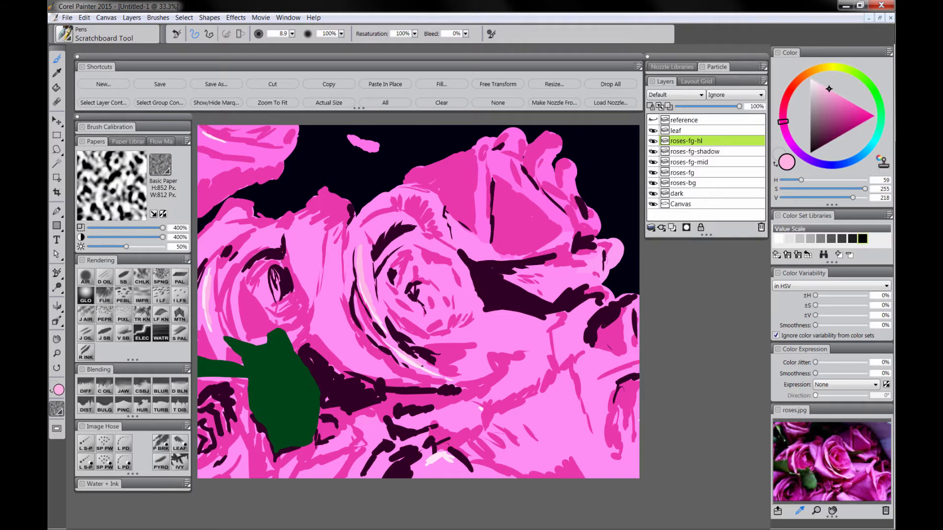
pyautogui.moveTo(432, 464); pyautogui.dragTo(449, 463)
# Step: Choose a saturated hot pink and paint it around the central rose's inner folds and upper petal
pyautogui.click(848, 123)
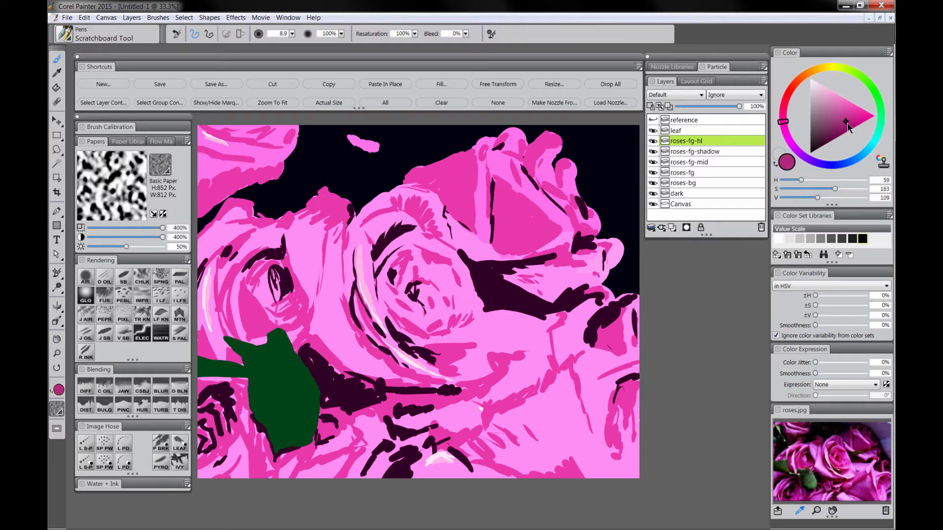
pyautogui.moveTo(848, 125); pyautogui.dragTo(855, 120)
pyautogui.moveTo(376, 270); pyautogui.dragTo(398, 239)
pyautogui.moveTo(382, 266); pyautogui.dragTo(382, 298)
pyautogui.moveTo(383, 268)
pyautogui.mouseDown()
pyautogui.moveTo(401, 247)
pyautogui.moveTo(433, 247)
pyautogui.mouseUp()
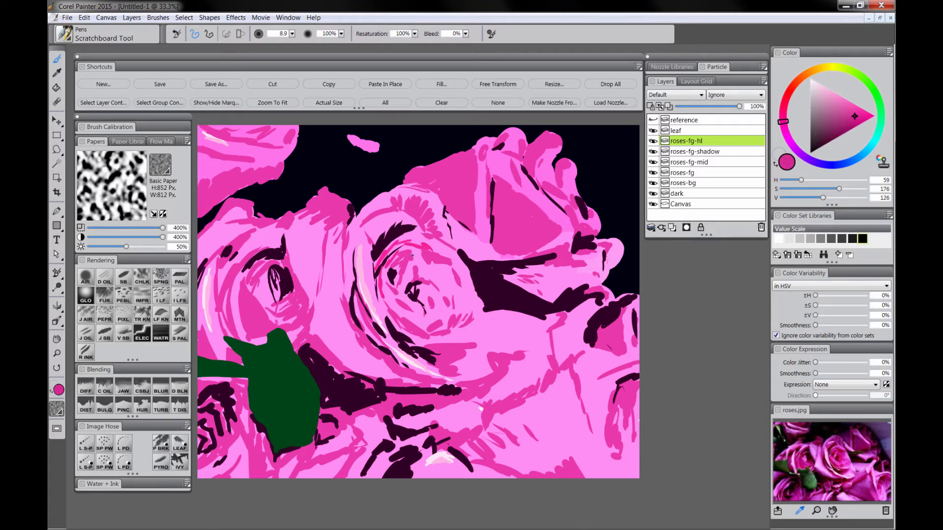
pyautogui.moveTo(382, 288); pyautogui.dragTo(397, 313)
pyautogui.moveTo(354, 247)
pyautogui.mouseDown()
pyautogui.moveTo(405, 217)
pyautogui.moveTo(416, 228)
pyautogui.mouseUp()
pyautogui.moveTo(440, 231)
pyautogui.mouseDown()
pyautogui.moveTo(463, 264)
pyautogui.moveTo(453, 300)
pyautogui.mouseUp()
pyautogui.moveTo(413, 338); pyautogui.dragTo(391, 321)
pyautogui.moveTo(442, 339); pyautogui.dragTo(452, 340)
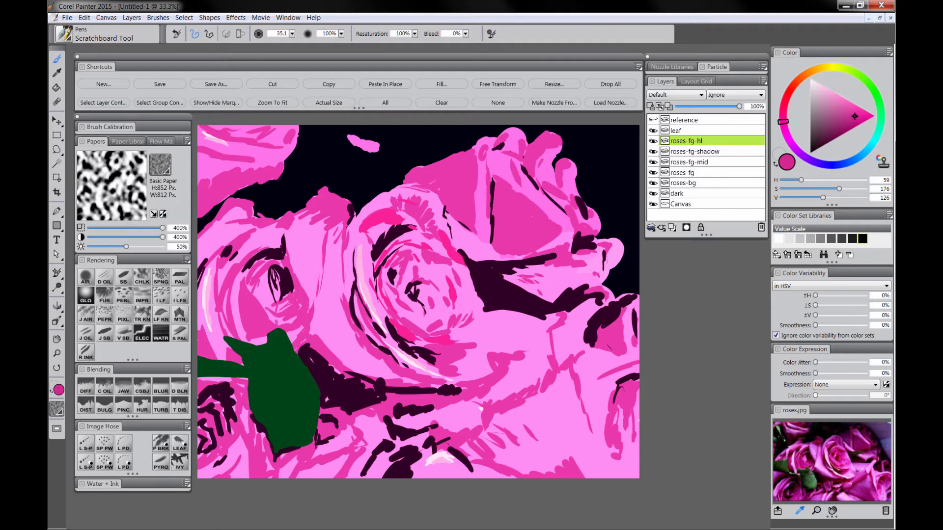
# Step: Add broader hot pink strokes to the upper right rose, the right edge rose, the bottom centre petals and the lower left rose
pyautogui.moveTo(497, 184); pyautogui.dragTo(519, 201)
pyautogui.moveTo(500, 161); pyautogui.dragTo(499, 178)
pyautogui.moveTo(505, 145)
pyautogui.mouseDown()
pyautogui.moveTo(517, 142)
pyautogui.moveTo(541, 174)
pyautogui.mouseUp()
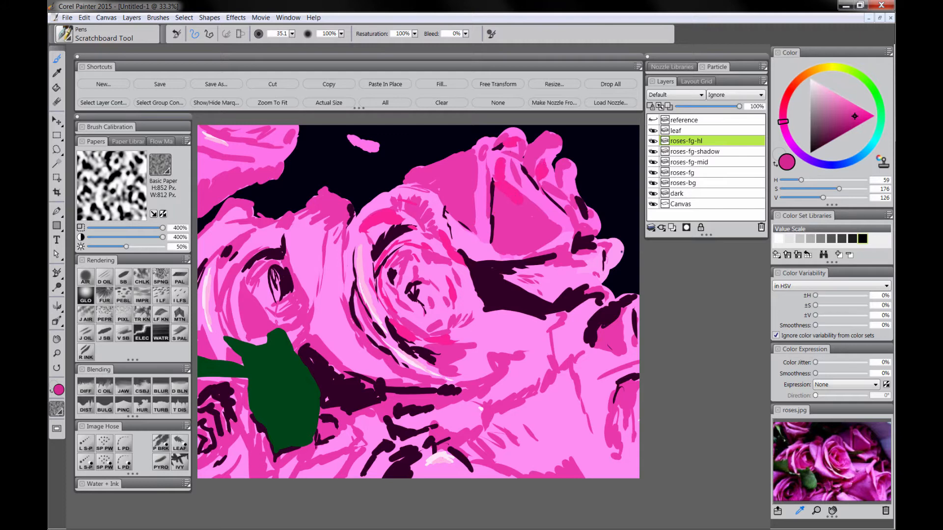
pyautogui.moveTo(606, 389); pyautogui.dragTo(603, 432)
pyautogui.moveTo(612, 395); pyautogui.dragTo(625, 447)
pyautogui.moveTo(434, 438); pyautogui.dragTo(464, 428)
pyautogui.moveTo(239, 446); pyautogui.dragTo(215, 464)
pyautogui.moveTo(220, 426); pyautogui.dragTo(226, 436)
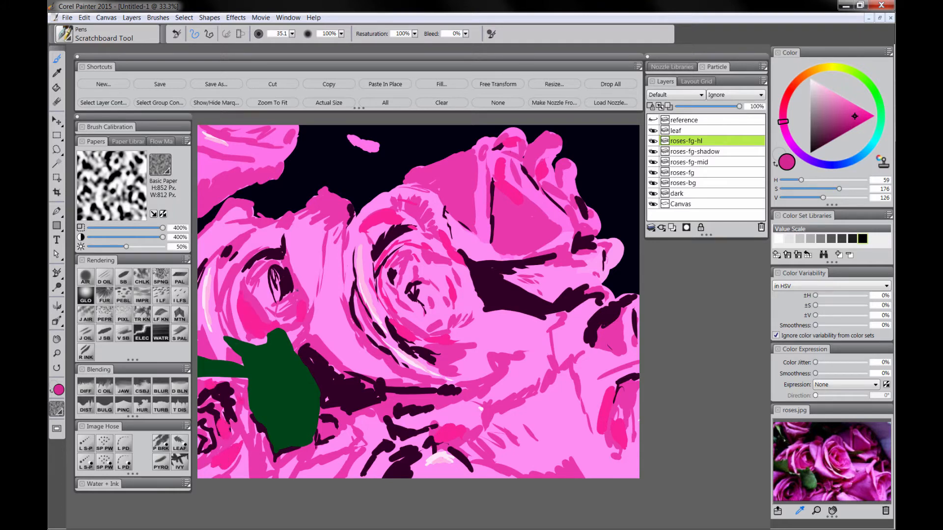
# Step: Sample the petals' light pink, deepen it to a brighter pink, and paint it on the central, left and upper right roses
pyautogui.keyDown('alt'); pyautogui.click(338, 326); pyautogui.keyUp('alt')
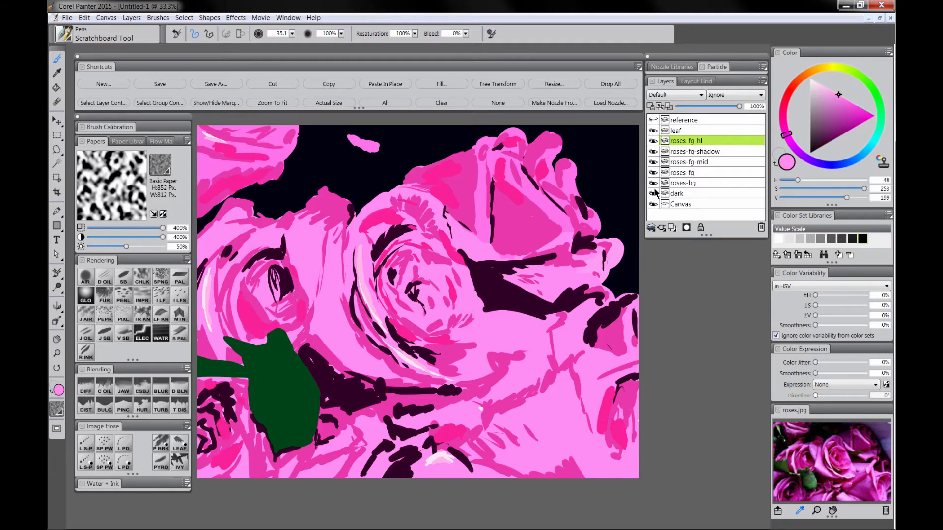
pyautogui.click(846, 103)
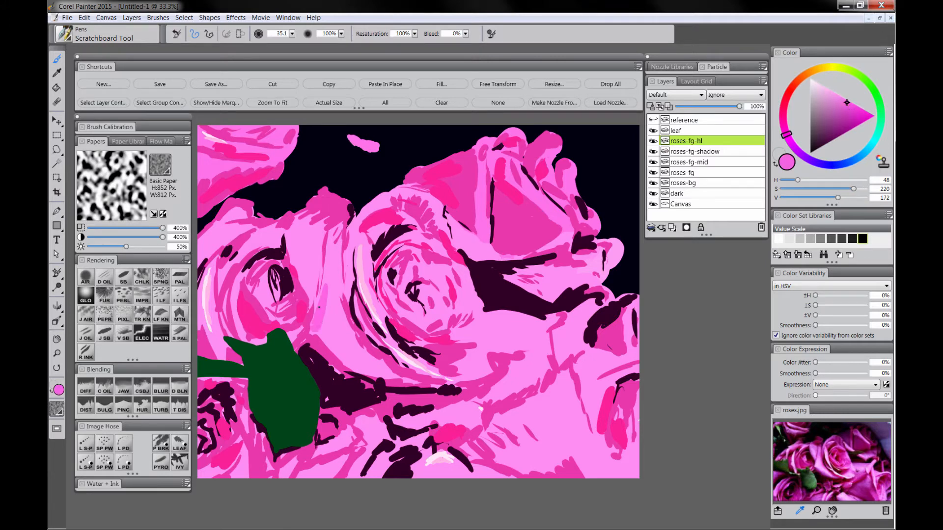
pyautogui.moveTo(355, 240)
pyautogui.mouseDown()
pyautogui.moveTo(380, 307)
pyautogui.moveTo(420, 325)
pyautogui.mouseUp()
pyautogui.moveTo(290, 237)
pyautogui.mouseDown()
pyautogui.moveTo(314, 274)
pyautogui.moveTo(308, 293)
pyautogui.mouseUp()
pyautogui.moveTo(233, 226); pyautogui.dragTo(219, 239)
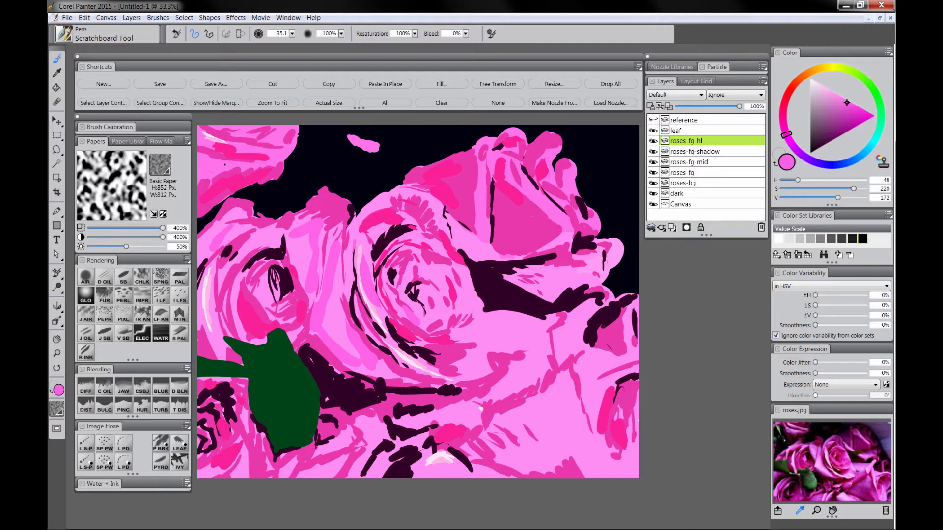
pyautogui.moveTo(481, 223); pyautogui.dragTo(483, 186)
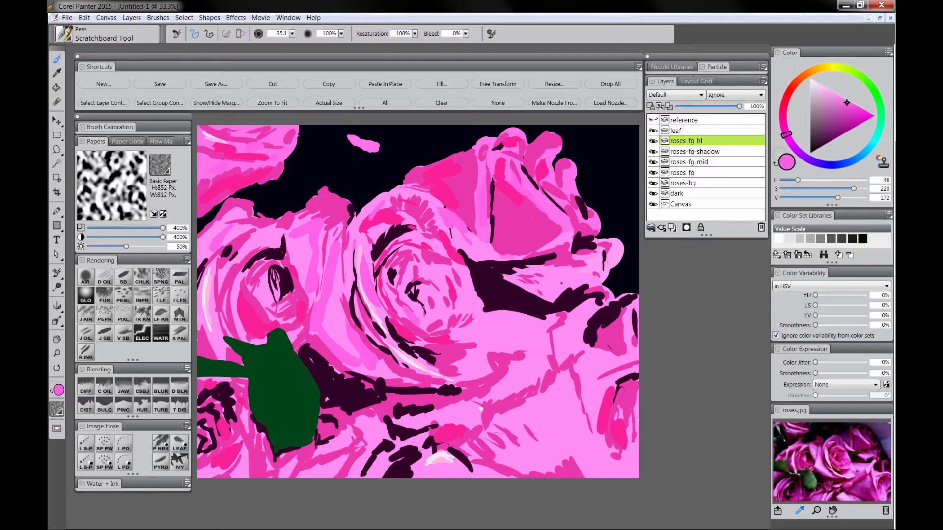
# Step: Add bright pink strokes to the petals below the central rose and across the large lower right petal
pyautogui.moveTo(521, 320)
pyautogui.mouseDown()
pyautogui.moveTo(479, 364)
pyautogui.moveTo(517, 326)
pyautogui.moveTo(530, 348)
pyautogui.moveTo(502, 388)
pyautogui.mouseUp()
pyautogui.moveTo(449, 416); pyautogui.dragTo(421, 422)
pyautogui.moveTo(368, 429)
pyautogui.mouseDown()
pyautogui.moveTo(375, 437)
pyautogui.moveTo(357, 464)
pyautogui.mouseUp()
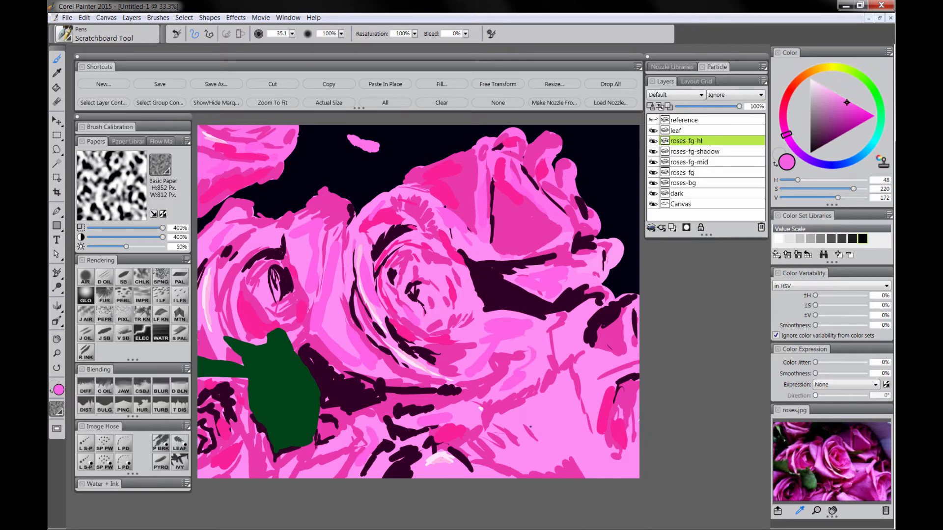
pyautogui.moveTo(530, 426); pyautogui.dragTo(569, 459)
pyautogui.moveTo(552, 400); pyautogui.dragTo(611, 469)
pyautogui.moveTo(585, 375)
pyautogui.mouseDown()
pyautogui.moveTo(604, 364)
pyautogui.moveTo(579, 379)
pyautogui.mouseUp()
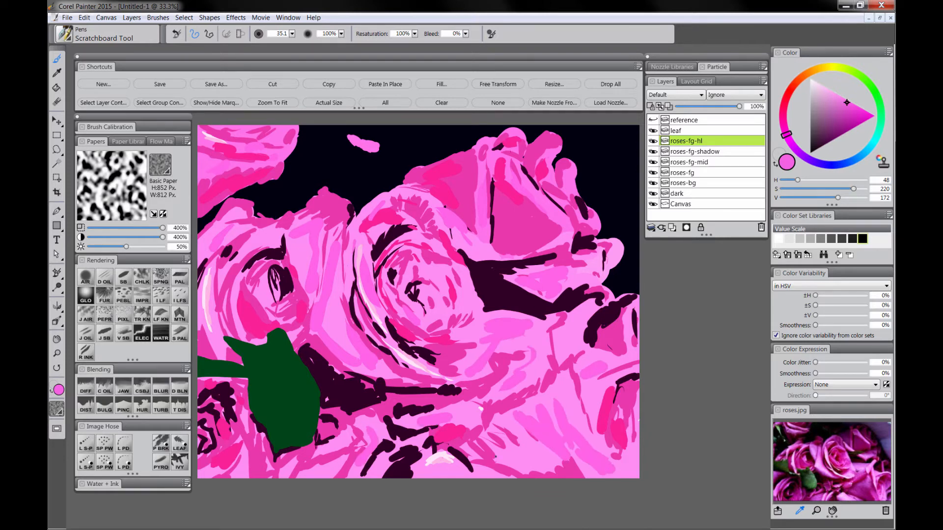
# Step: Flatten all layers onto the canvas and paint the leaf's edges and stem with a brighter green based on its colour
pyautogui.click(610, 84)
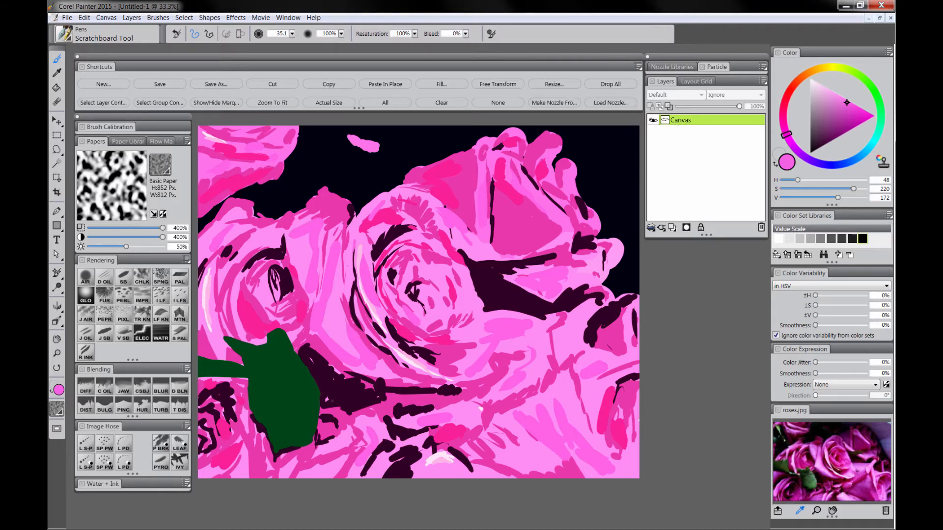
pyautogui.keyDown('alt'); pyautogui.click(284, 371); pyautogui.keyUp('alt')
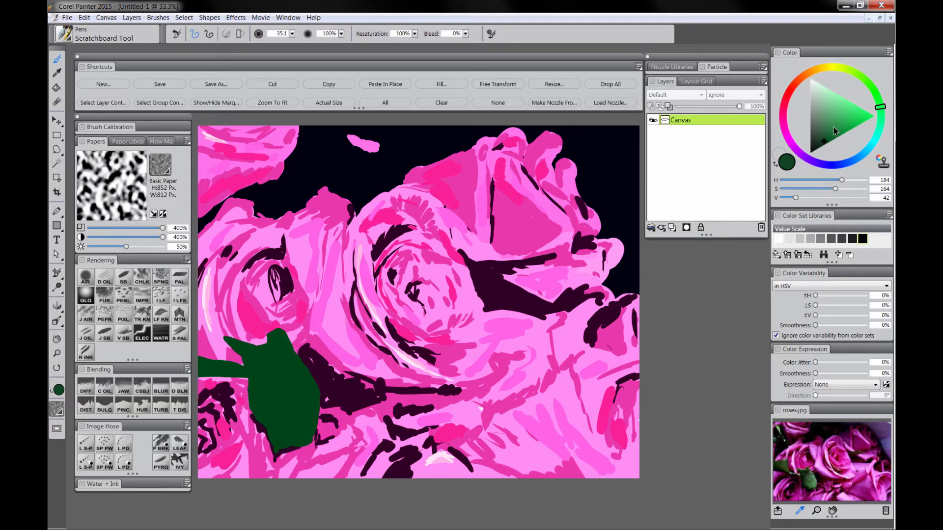
pyautogui.moveTo(833, 127); pyautogui.dragTo(880, 100)
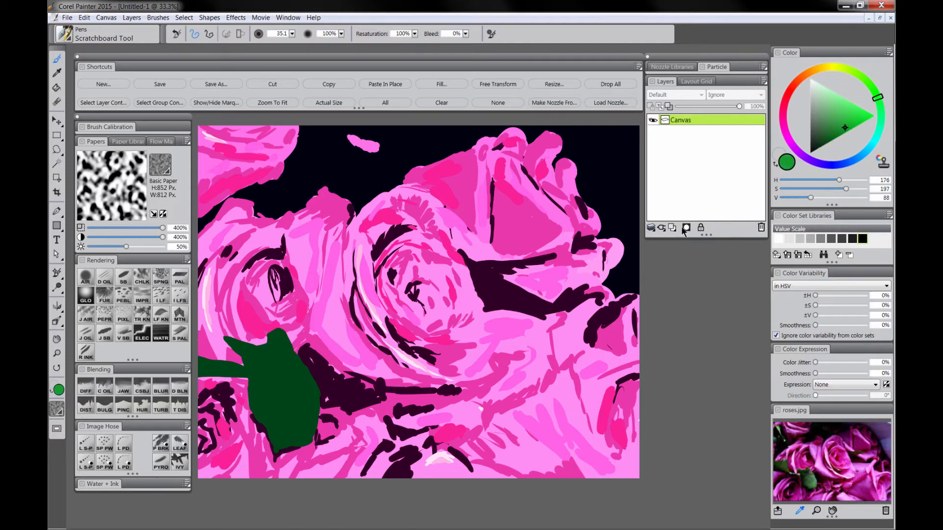
pyautogui.moveTo(281, 354)
pyautogui.mouseDown()
pyautogui.moveTo(273, 329)
pyautogui.moveTo(310, 388)
pyautogui.moveTo(308, 436)
pyautogui.mouseUp()
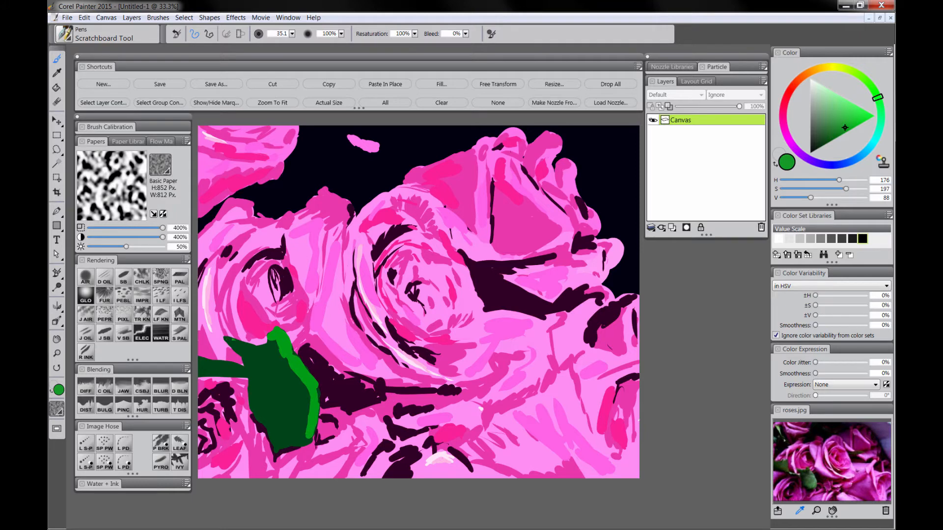
pyautogui.moveTo(224, 338); pyautogui.dragTo(255, 351)
pyautogui.moveTo(198, 362)
pyautogui.mouseDown()
pyautogui.moveTo(251, 372)
pyautogui.moveTo(234, 377)
pyautogui.moveTo(256, 380)
pyautogui.moveTo(263, 426)
pyautogui.moveTo(280, 437)
pyautogui.mouseUp()
# Step: Draw near-black green veins and shading lines inside the leaf
pyautogui.click(818, 149)
pyautogui.moveTo(260, 365)
pyautogui.mouseDown()
pyautogui.moveTo(294, 386)
pyautogui.moveTo(305, 419)
pyautogui.mouseUp()
pyautogui.moveTo(280, 379)
pyautogui.mouseDown()
pyautogui.moveTo(286, 399)
pyautogui.moveTo(256, 389)
pyautogui.mouseUp()
pyautogui.moveTo(265, 399)
pyautogui.mouseDown()
pyautogui.moveTo(284, 393)
pyautogui.moveTo(288, 442)
pyautogui.mouseUp()
pyautogui.moveTo(294, 371)
pyautogui.mouseDown()
pyautogui.moveTo(301, 398)
pyautogui.moveTo(301, 388)
pyautogui.mouseUp()
pyautogui.moveTo(301, 389); pyautogui.dragTo(306, 430)
# Step: Choose a yellow-green and add highlights to the leaf's right edge, its upper left tip and the stem
pyautogui.keyDown('alt'); pyautogui.click(305, 366); pyautogui.keyUp('alt')
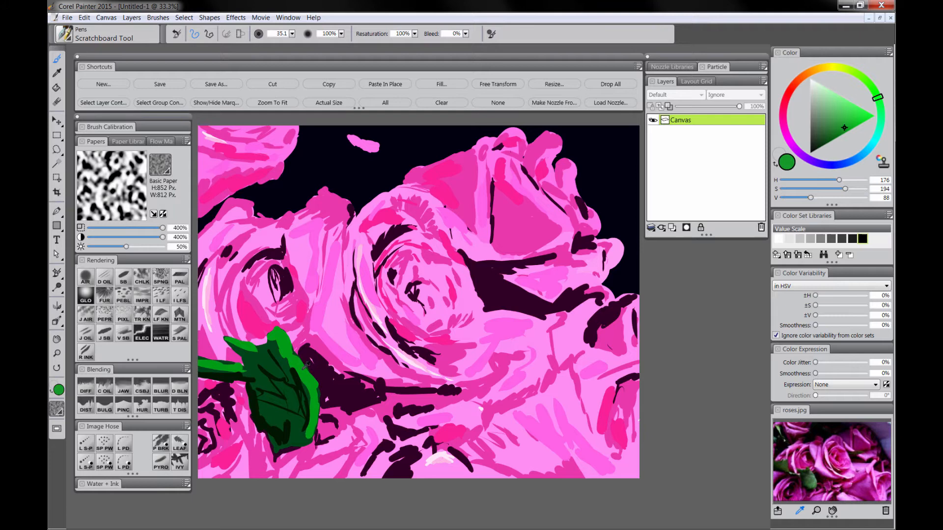
pyautogui.click(850, 110)
pyautogui.click(854, 71)
pyautogui.moveTo(279, 336); pyautogui.dragTo(309, 397)
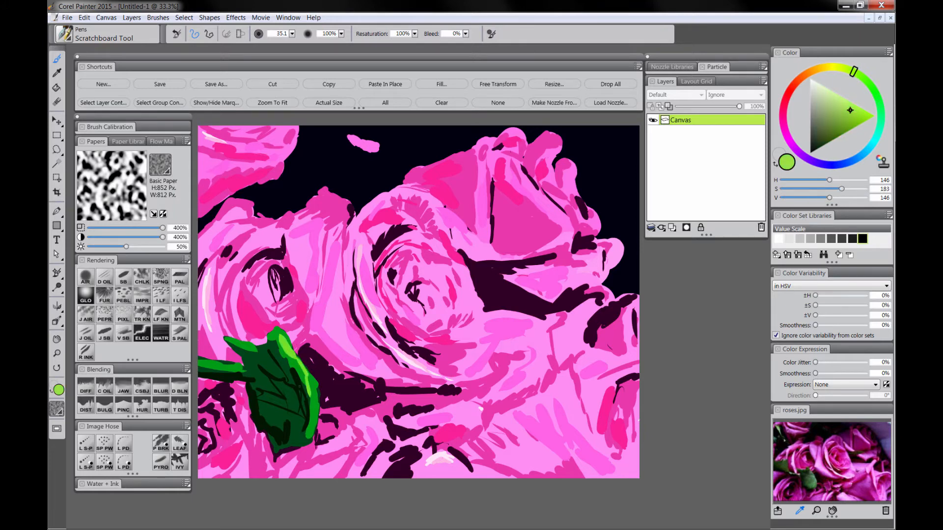
pyautogui.moveTo(234, 342); pyautogui.dragTo(247, 349)
pyautogui.moveTo(199, 370); pyautogui.dragTo(226, 364)
# Step: Sample the dark shadow colour, brighten it to deep purple, and paint curved shadows through the central rose's inner petals
pyautogui.keyDown('alt'); pyautogui.click(397, 229); pyautogui.keyUp('alt')
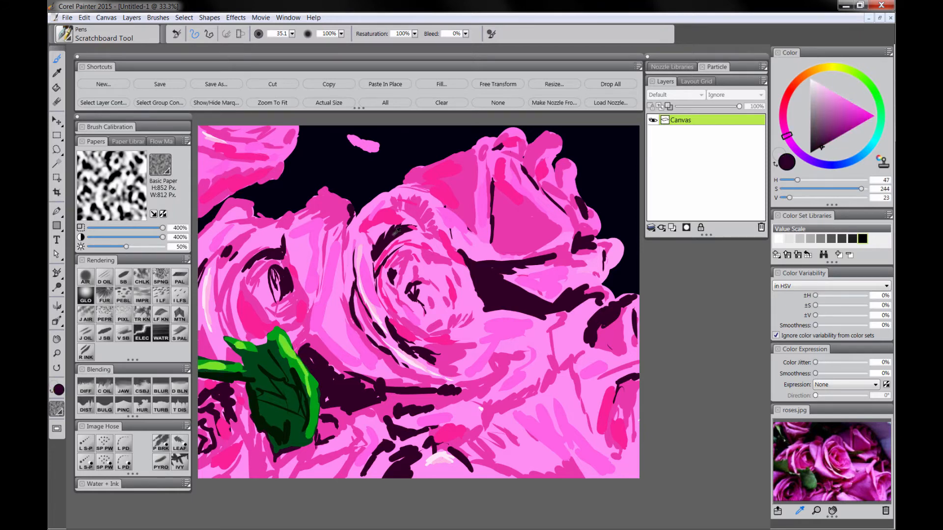
pyautogui.click(835, 140)
pyautogui.moveTo(385, 249)
pyautogui.mouseDown()
pyautogui.moveTo(430, 233)
pyautogui.moveTo(402, 223)
pyautogui.moveTo(375, 294)
pyautogui.mouseUp()
pyautogui.moveTo(356, 259); pyautogui.dragTo(371, 326)
pyautogui.moveTo(358, 308); pyautogui.dragTo(383, 343)
pyautogui.moveTo(361, 248)
pyautogui.mouseDown()
pyautogui.moveTo(350, 283)
pyautogui.moveTo(392, 311)
pyautogui.mouseUp()
pyautogui.moveTo(402, 252)
pyautogui.mouseDown()
pyautogui.moveTo(421, 244)
pyautogui.moveTo(424, 254)
pyautogui.mouseUp()
pyautogui.moveTo(404, 270)
pyautogui.mouseDown()
pyautogui.moveTo(433, 274)
pyautogui.moveTo(407, 309)
pyautogui.mouseUp()
pyautogui.moveTo(427, 253)
pyautogui.mouseDown()
pyautogui.moveTo(459, 302)
pyautogui.moveTo(405, 339)
pyautogui.mouseUp()
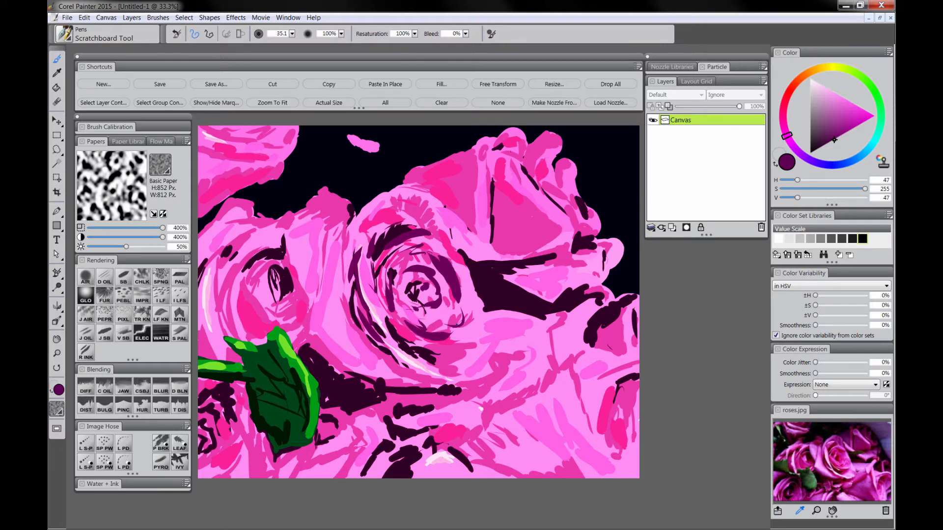
# Step: Paint deep purple contour strokes around the central rose's outer petals and along its lower right rim
pyautogui.moveTo(464, 302); pyautogui.dragTo(460, 324)
pyautogui.moveTo(439, 233)
pyautogui.mouseDown()
pyautogui.moveTo(390, 210)
pyautogui.moveTo(361, 248)
pyautogui.mouseUp()
pyautogui.moveTo(406, 340)
pyautogui.mouseDown()
pyautogui.moveTo(470, 350)
pyautogui.moveTo(481, 323)
pyautogui.mouseUp()
pyautogui.moveTo(451, 234)
pyautogui.mouseDown()
pyautogui.moveTo(468, 276)
pyautogui.moveTo(492, 258)
pyautogui.mouseUp()
pyautogui.moveTo(495, 311)
pyautogui.mouseDown()
pyautogui.moveTo(479, 350)
pyautogui.moveTo(453, 369)
pyautogui.mouseUp()
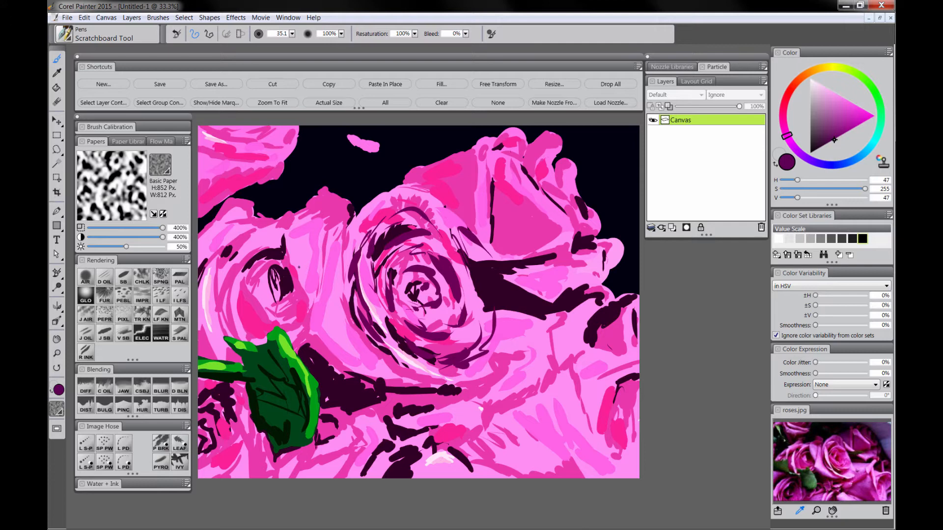
# Step: Paint deep purple swirling contours around the left rose's centre and outer petals
pyautogui.moveTo(252, 275)
pyautogui.mouseDown()
pyautogui.moveTo(280, 304)
pyautogui.moveTo(248, 302)
pyautogui.mouseUp()
pyautogui.moveTo(248, 307)
pyautogui.mouseDown()
pyautogui.moveTo(290, 314)
pyautogui.moveTo(287, 253)
pyautogui.moveTo(292, 309)
pyautogui.mouseUp()
pyautogui.moveTo(263, 238)
pyautogui.mouseDown()
pyautogui.moveTo(226, 272)
pyautogui.moveTo(247, 330)
pyautogui.mouseUp()
pyautogui.moveTo(253, 246); pyautogui.dragTo(295, 240)
pyautogui.moveTo(223, 248)
pyautogui.mouseDown()
pyautogui.moveTo(215, 297)
pyautogui.moveTo(241, 335)
pyautogui.mouseUp()
pyautogui.moveTo(230, 245)
pyautogui.mouseDown()
pyautogui.moveTo(259, 238)
pyautogui.moveTo(212, 248)
pyautogui.mouseUp()
pyautogui.moveTo(319, 315); pyautogui.dragTo(287, 335)
pyautogui.moveTo(290, 239)
pyautogui.mouseDown()
pyautogui.moveTo(314, 254)
pyautogui.moveTo(294, 336)
pyautogui.moveTo(334, 284)
pyautogui.mouseUp()
pyautogui.moveTo(299, 224); pyautogui.dragTo(330, 300)
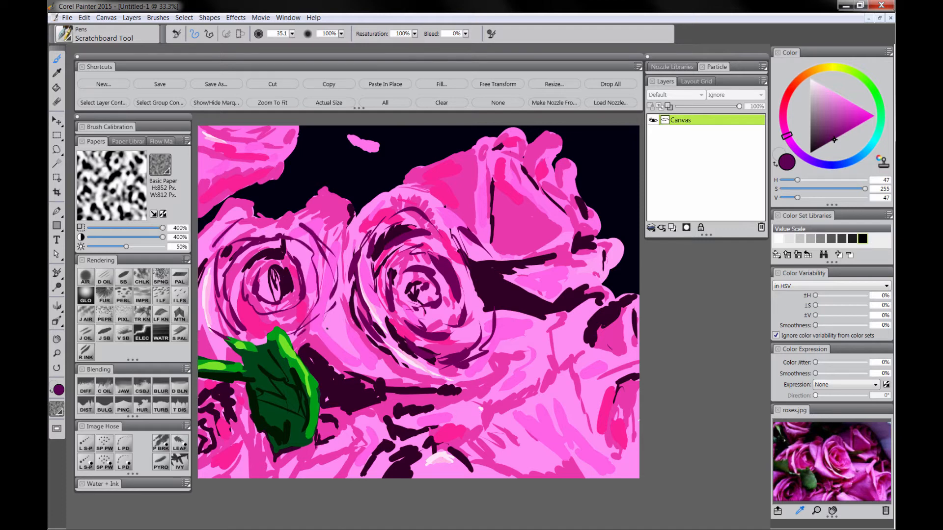
pyautogui.moveTo(309, 343)
pyautogui.mouseDown()
pyautogui.moveTo(341, 280)
pyautogui.moveTo(310, 225)
pyautogui.mouseUp()
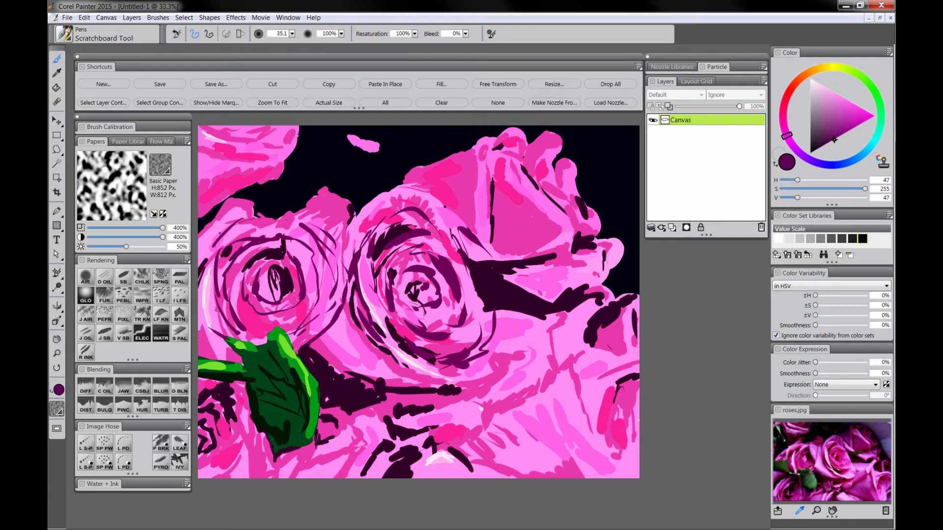
pyautogui.moveTo(252, 222); pyautogui.dragTo(218, 235)
# Step: Add deep purple fold lines across the upper left rose and along its lower edge
pyautogui.moveTo(199, 135)
pyautogui.mouseDown()
pyautogui.moveTo(217, 167)
pyautogui.moveTo(277, 154)
pyautogui.moveTo(264, 150)
pyautogui.moveTo(294, 132)
pyautogui.mouseUp()
pyautogui.moveTo(276, 127); pyautogui.dragTo(230, 135)
pyautogui.moveTo(198, 198); pyautogui.dragTo(237, 182)
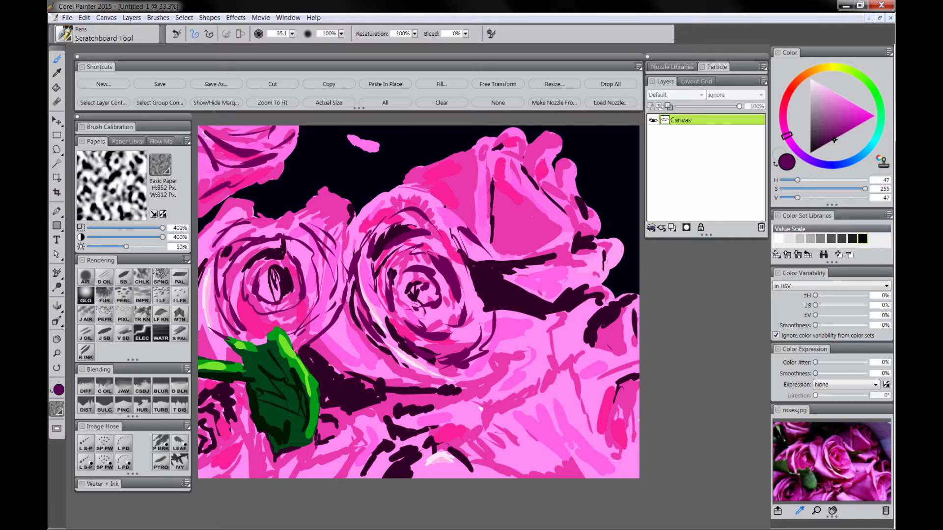
# Step: Outline the upper right rose's folds and curled petal tips with deep purple strokes
pyautogui.moveTo(491, 154); pyautogui.dragTo(496, 184)
pyautogui.moveTo(460, 148)
pyautogui.mouseDown()
pyautogui.moveTo(482, 167)
pyautogui.moveTo(486, 236)
pyautogui.mouseUp()
pyautogui.moveTo(495, 180)
pyautogui.mouseDown()
pyautogui.moveTo(544, 202)
pyautogui.moveTo(567, 231)
pyautogui.mouseUp()
pyautogui.moveTo(560, 237); pyautogui.dragTo(530, 247)
pyautogui.moveTo(500, 142)
pyautogui.mouseDown()
pyautogui.moveTo(514, 179)
pyautogui.moveTo(545, 192)
pyautogui.mouseUp()
pyautogui.moveTo(514, 146)
pyautogui.mouseDown()
pyautogui.moveTo(530, 183)
pyautogui.moveTo(542, 173)
pyautogui.mouseUp()
pyautogui.moveTo(544, 148)
pyautogui.mouseDown()
pyautogui.moveTo(536, 164)
pyautogui.moveTo(566, 187)
pyautogui.mouseUp()
pyautogui.moveTo(566, 173)
pyautogui.mouseDown()
pyautogui.moveTo(545, 198)
pyautogui.moveTo(555, 214)
pyautogui.mouseUp()
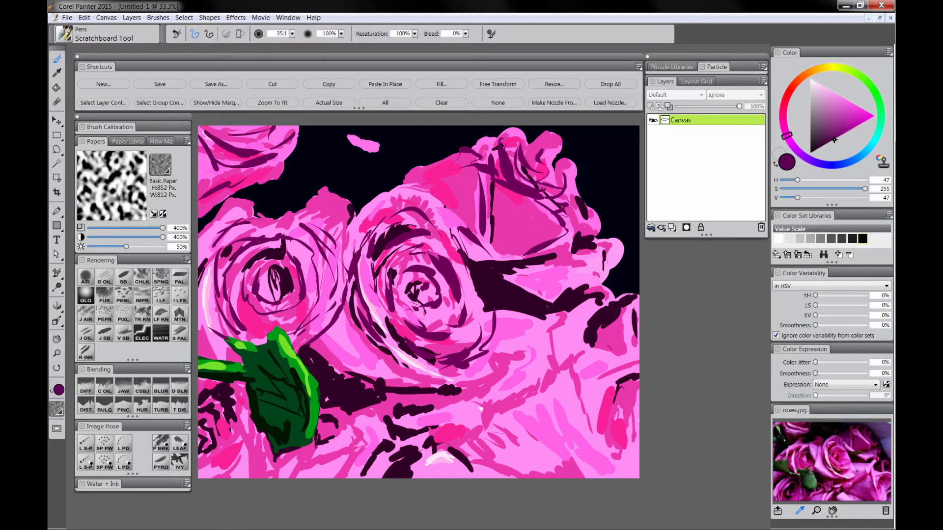
# Step: Paint deep purple folds on the petals below the upper right rose and around the right edge rose
pyautogui.moveTo(560, 264); pyautogui.dragTo(540, 295)
pyautogui.moveTo(611, 257)
pyautogui.mouseDown()
pyautogui.moveTo(557, 281)
pyautogui.moveTo(572, 290)
pyautogui.mouseUp()
pyautogui.moveTo(621, 325); pyautogui.dragTo(589, 418)
pyautogui.moveTo(614, 357); pyautogui.dragTo(589, 430)
pyautogui.moveTo(628, 346)
pyautogui.mouseDown()
pyautogui.moveTo(596, 381)
pyautogui.moveTo(594, 427)
pyautogui.mouseUp()
pyautogui.moveTo(624, 361)
pyautogui.mouseDown()
pyautogui.moveTo(616, 429)
pyautogui.moveTo(606, 403)
pyautogui.mouseUp()
pyautogui.moveTo(637, 386); pyautogui.dragTo(621, 431)
pyautogui.moveTo(588, 401)
pyautogui.mouseDown()
pyautogui.moveTo(582, 427)
pyautogui.moveTo(630, 465)
pyautogui.moveTo(615, 474)
pyautogui.mouseUp()
# Step: Paint long deep purple contour strokes along the large lower right petal and the petals right of the central rose
pyautogui.moveTo(487, 435); pyautogui.dragTo(559, 474)
pyautogui.moveTo(568, 355); pyautogui.dragTo(467, 438)
pyautogui.moveTo(557, 380)
pyautogui.mouseDown()
pyautogui.moveTo(502, 410)
pyautogui.moveTo(495, 384)
pyautogui.mouseUp()
pyautogui.moveTo(490, 381)
pyautogui.mouseDown()
pyautogui.moveTo(590, 344)
pyautogui.moveTo(566, 326)
pyautogui.moveTo(480, 347)
pyautogui.mouseUp()
pyautogui.moveTo(548, 333); pyautogui.dragTo(472, 339)
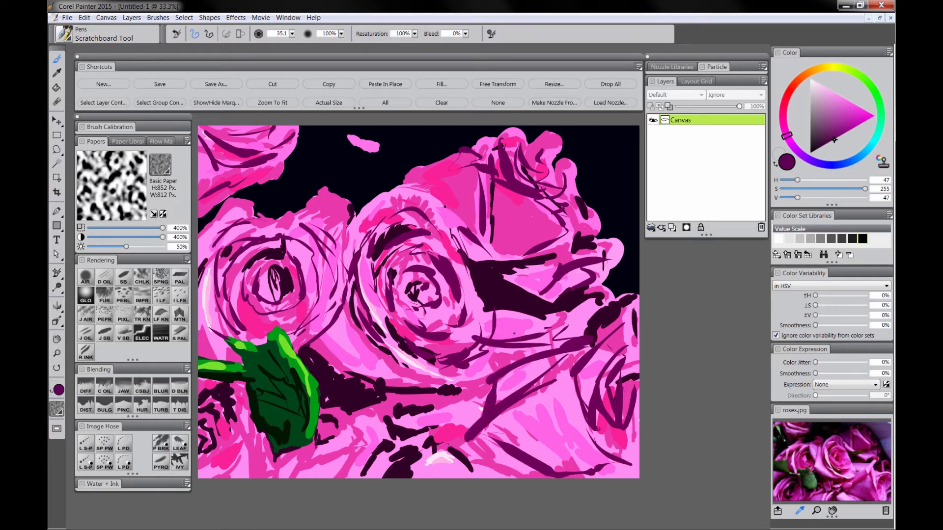
pyautogui.moveTo(536, 312); pyautogui.dragTo(496, 320)
pyautogui.moveTo(544, 328); pyautogui.dragTo(506, 330)
# Step: Add short deep purple shadow strokes among the small petals at the bottom centre, below the central rose
pyautogui.moveTo(479, 398)
pyautogui.mouseDown()
pyautogui.moveTo(453, 440)
pyautogui.moveTo(444, 438)
pyautogui.mouseUp()
pyautogui.moveTo(444, 406); pyautogui.dragTo(425, 415)
pyautogui.moveTo(446, 411); pyautogui.dragTo(439, 433)
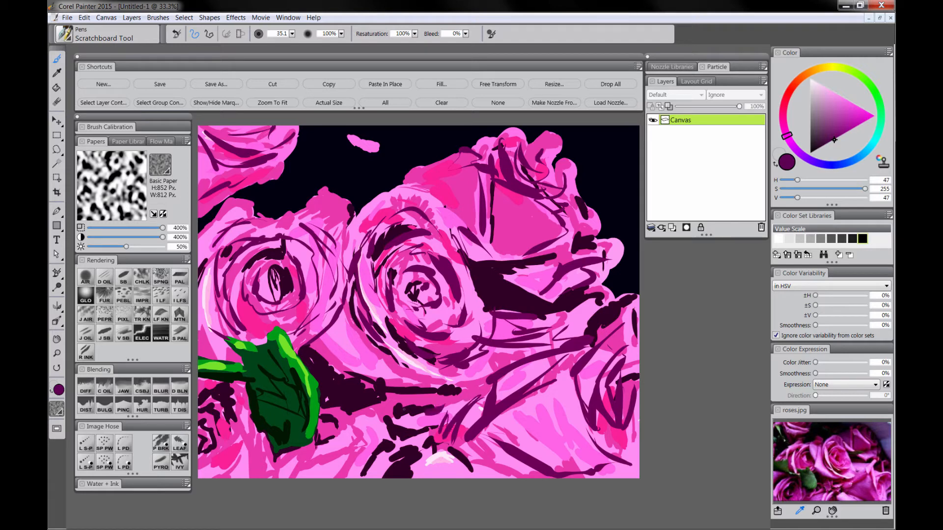
pyautogui.moveTo(385, 398); pyautogui.dragTo(404, 437)
pyautogui.moveTo(370, 422)
pyautogui.mouseDown()
pyautogui.moveTo(386, 432)
pyautogui.moveTo(372, 456)
pyautogui.mouseUp()
pyautogui.moveTo(448, 457); pyautogui.dragTo(440, 477)
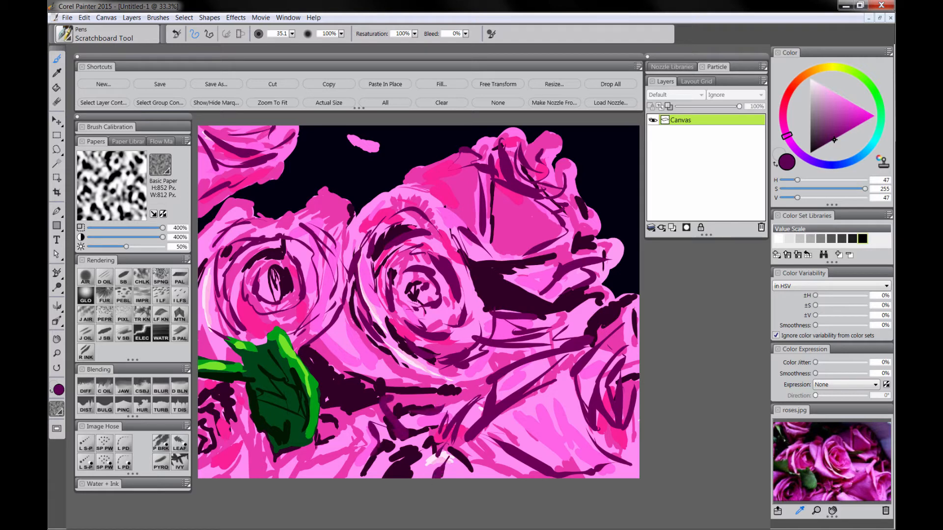
pyautogui.moveTo(409, 421); pyautogui.dragTo(444, 417)
pyautogui.moveTo(389, 453); pyautogui.dragTo(377, 477)
pyautogui.moveTo(428, 450); pyautogui.dragTo(424, 469)
pyautogui.moveTo(485, 391); pyautogui.dragTo(458, 408)
pyautogui.moveTo(393, 401); pyautogui.dragTo(425, 402)
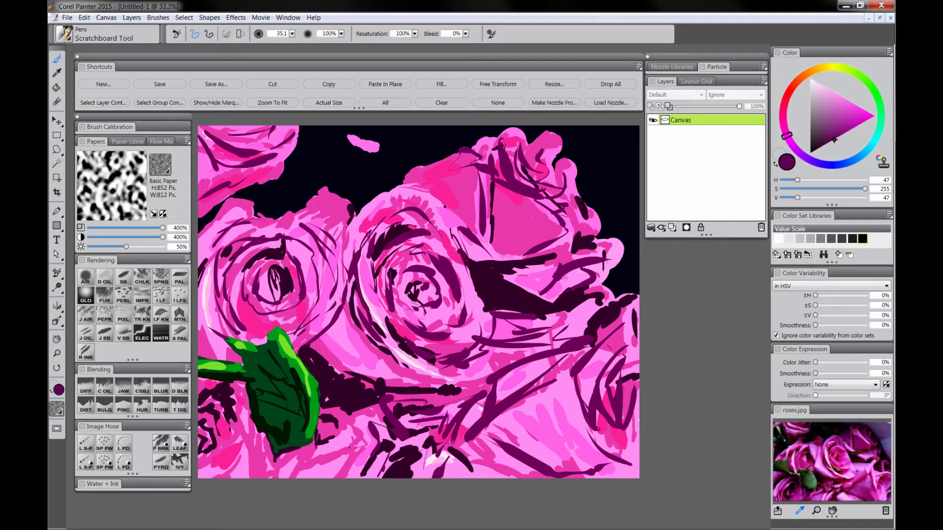
# Step: Paint deep purple folds and spiral contours into the rose in the lower left corner
pyautogui.moveTo(217, 420); pyautogui.dragTo(228, 439)
pyautogui.moveTo(228, 441); pyautogui.dragTo(199, 463)
pyautogui.moveTo(239, 421); pyautogui.dragTo(233, 445)
pyautogui.moveTo(204, 386); pyautogui.dragTo(229, 398)
pyautogui.moveTo(246, 432); pyautogui.dragTo(205, 469)
pyautogui.moveTo(229, 462); pyautogui.dragTo(216, 469)
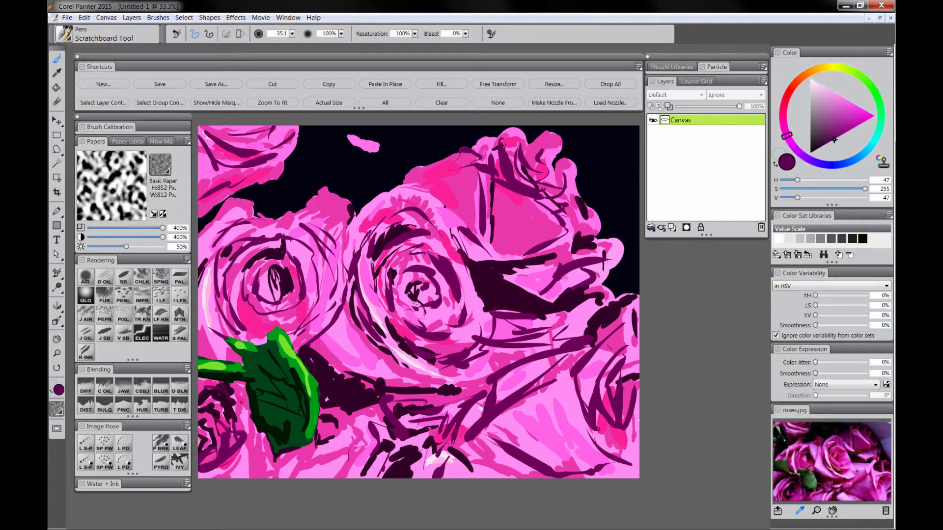
pyautogui.moveTo(238, 391); pyautogui.dragTo(246, 433)
pyautogui.moveTo(243, 448); pyautogui.dragTo(201, 477)
# Step: Add deep purple shadow strokes to the petals beneath the leaf and along the bottom edge towards the centre
pyautogui.moveTo(251, 431); pyautogui.dragTo(236, 477)
pyautogui.moveTo(256, 438); pyautogui.dragTo(236, 477)
pyautogui.moveTo(270, 436)
pyautogui.mouseDown()
pyautogui.moveTo(254, 470)
pyautogui.moveTo(275, 477)
pyautogui.mouseUp()
pyautogui.moveTo(320, 444); pyautogui.dragTo(286, 462)
pyautogui.moveTo(347, 440)
pyautogui.mouseDown()
pyautogui.moveTo(311, 468)
pyautogui.moveTo(315, 478)
pyautogui.mouseUp()
pyautogui.moveTo(366, 454)
pyautogui.mouseDown()
pyautogui.moveTo(329, 460)
pyautogui.moveTo(339, 455)
pyautogui.mouseUp()
pyautogui.moveTo(347, 459); pyautogui.dragTo(334, 476)
pyautogui.moveTo(344, 415)
pyautogui.mouseDown()
pyautogui.moveTo(332, 428)
pyautogui.moveTo(342, 444)
pyautogui.moveTo(347, 429)
pyautogui.mouseUp()
pyautogui.moveTo(365, 416); pyautogui.dragTo(362, 424)
pyautogui.moveTo(366, 420); pyautogui.dragTo(362, 440)
pyautogui.moveTo(383, 428); pyautogui.dragTo(377, 441)
pyautogui.moveTo(384, 407); pyautogui.dragTo(375, 430)
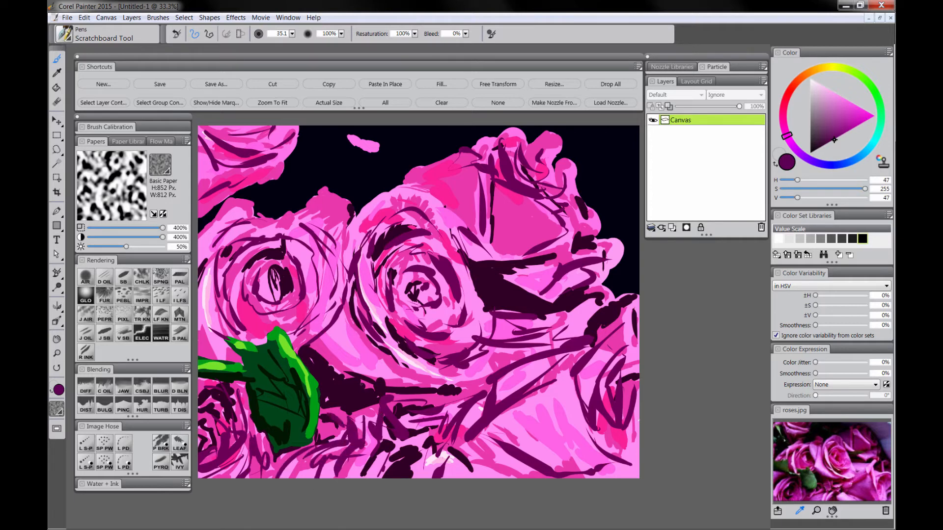
# Step: Fill the shadow between the leaf and the central rose's lower petals with dense deep purple strokes
pyautogui.moveTo(327, 346)
pyautogui.mouseDown()
pyautogui.moveTo(312, 365)
pyautogui.moveTo(324, 380)
pyautogui.mouseUp()
pyautogui.moveTo(320, 350); pyautogui.dragTo(310, 364)
pyautogui.moveTo(332, 334); pyautogui.dragTo(325, 368)
pyautogui.moveTo(360, 356); pyautogui.dragTo(334, 382)
pyautogui.moveTo(343, 325); pyautogui.dragTo(339, 358)
pyautogui.moveTo(360, 357)
pyautogui.mouseDown()
pyautogui.moveTo(352, 366)
pyautogui.moveTo(367, 372)
pyautogui.mouseUp()
pyautogui.moveTo(351, 376); pyautogui.dragTo(390, 390)
pyautogui.moveTo(355, 346); pyautogui.dragTo(369, 372)
pyautogui.moveTo(369, 371); pyautogui.dragTo(400, 387)
pyautogui.moveTo(398, 384); pyautogui.dragTo(433, 393)
pyautogui.moveTo(343, 333)
pyautogui.mouseDown()
pyautogui.moveTo(409, 383)
pyautogui.moveTo(415, 376)
pyautogui.moveTo(427, 400)
pyautogui.moveTo(711, 480)
pyautogui.moveTo(698, 491)
pyautogui.moveTo(558, 426)
pyautogui.moveTo(416, 328)
pyautogui.moveTo(477, 365)
pyautogui.moveTo(460, 376)
pyautogui.moveTo(433, 359)
pyautogui.moveTo(473, 389)
pyautogui.mouseUp()
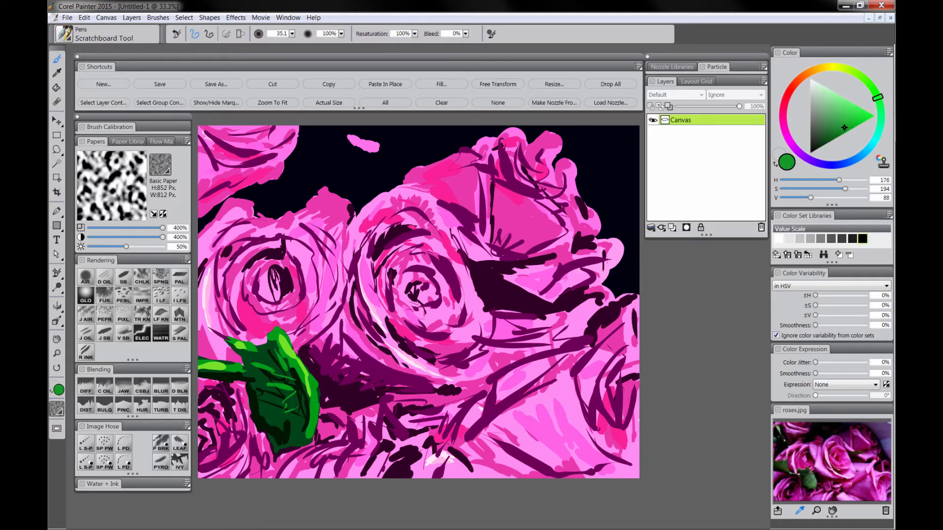
# Step: Examine the whole painting at several zoom levels with the interface hidden
pyautogui.click(57, 353)
pyautogui.click(412, 317)
pyautogui.click(412, 319)
pyautogui.click(451, 354)
pyautogui.press('Tab')
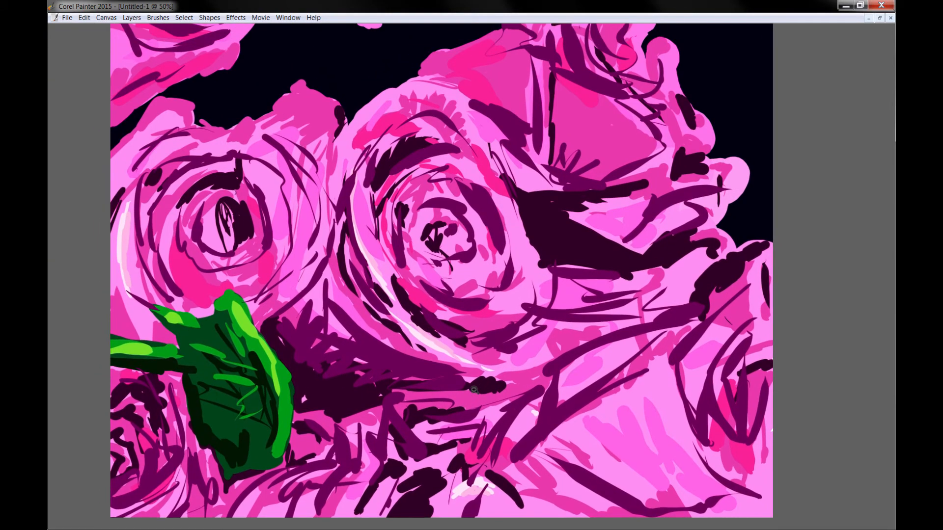
pyautogui.keyDown('alt'); pyautogui.click(456, 338); pyautogui.keyUp('alt')
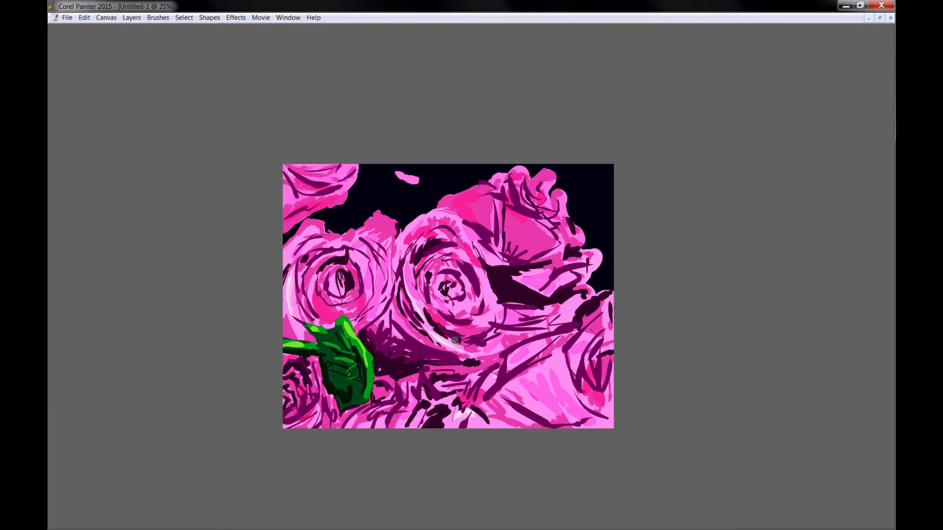
pyautogui.keyDown('alt'); pyautogui.click(463, 355); pyautogui.keyUp('alt')
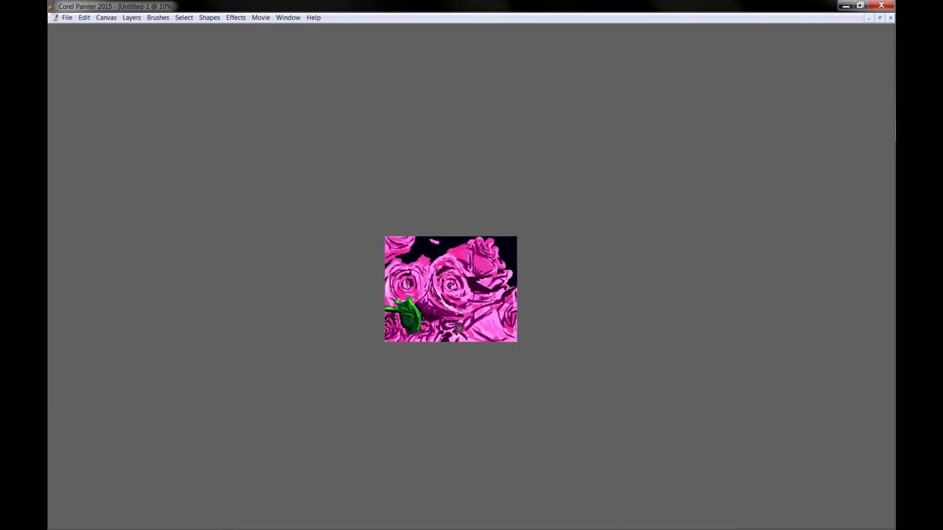
pyautogui.press('Tab')
pyautogui.click(423, 346)
pyautogui.moveTo(424, 352); pyautogui.dragTo(450, 386)
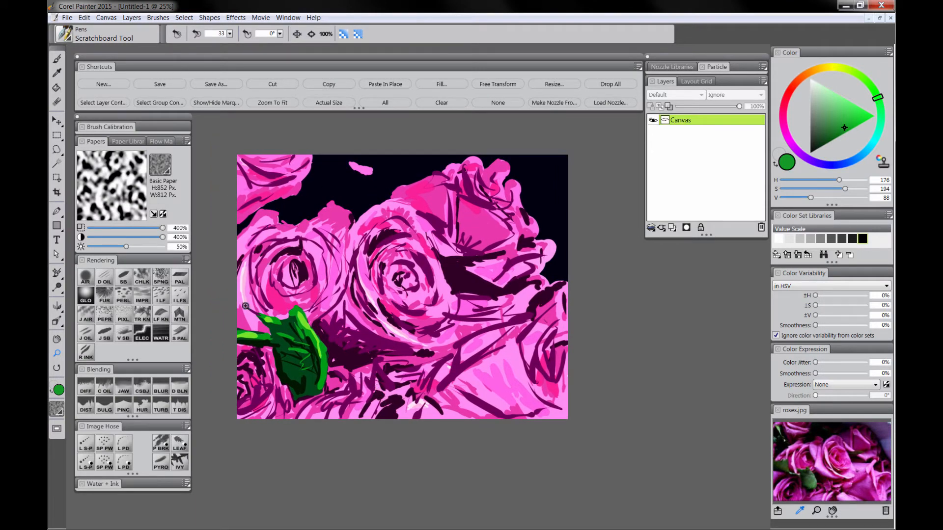
# Step: Try the Coarse Oily Blender and Diffuse Blur on a bright green stroke painted on a new layer
pyautogui.click(109, 392)
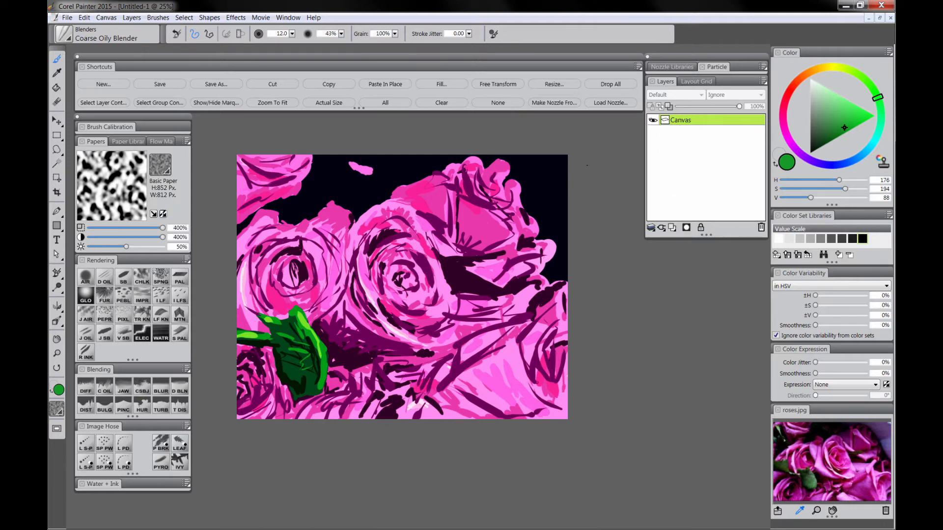
pyautogui.click(672, 228)
pyautogui.moveTo(837, 129); pyautogui.dragTo(865, 140)
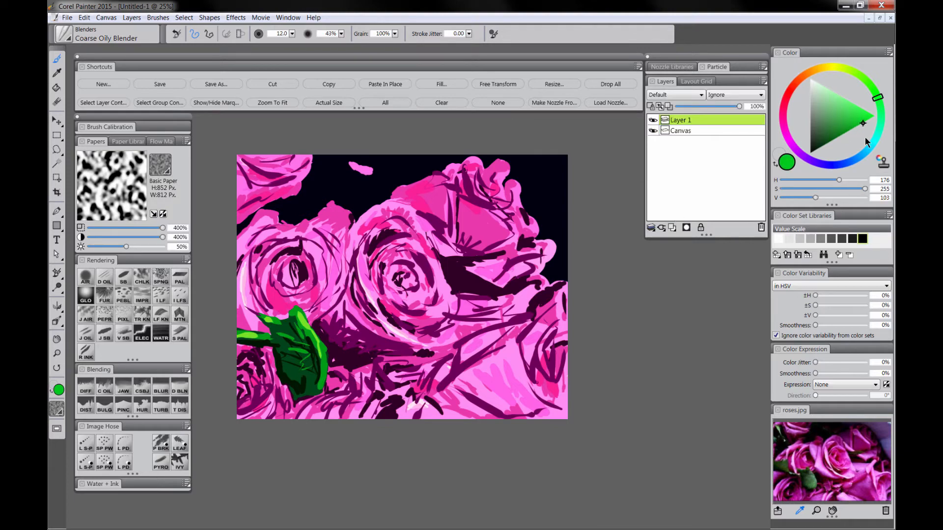
pyautogui.click(142, 278)
pyautogui.moveTo(365, 195)
pyautogui.mouseDown()
pyautogui.moveTo(385, 182)
pyautogui.moveTo(368, 196)
pyautogui.mouseUp()
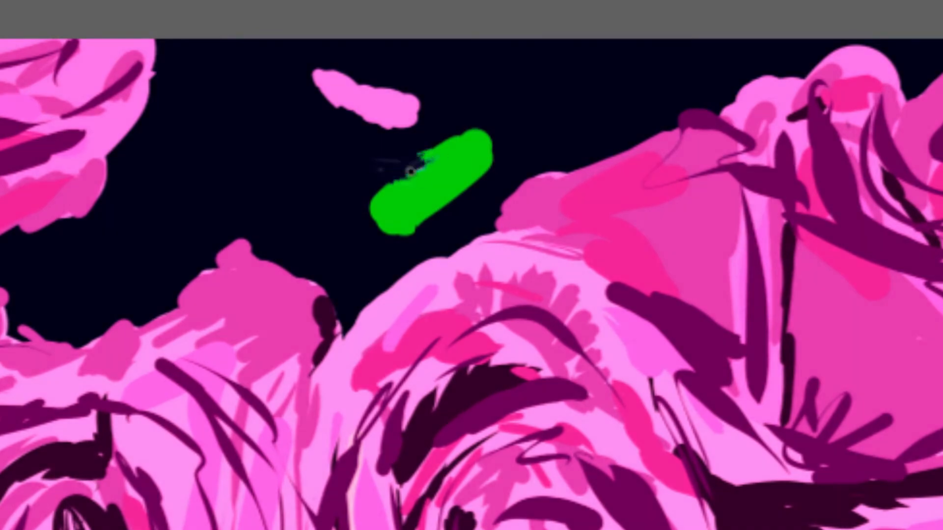
pyautogui.moveTo(410, 170)
pyautogui.mouseDown()
pyautogui.moveTo(397, 209)
pyautogui.moveTo(383, 169)
pyautogui.moveTo(391, 170)
pyautogui.moveTo(376, 219)
pyautogui.mouseUp()
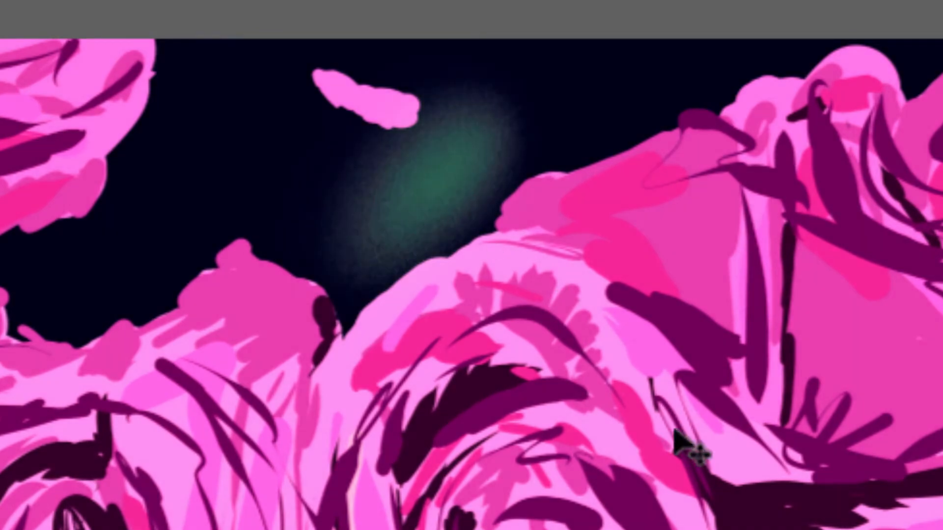
# Step: Undo the blur on the green test stroke and delete the test layer
pyautogui.hotkey('ctrl', 'z')
pyautogui.hotkey('ctrl', 'y')
pyautogui.hotkey('ctrl', 'z')
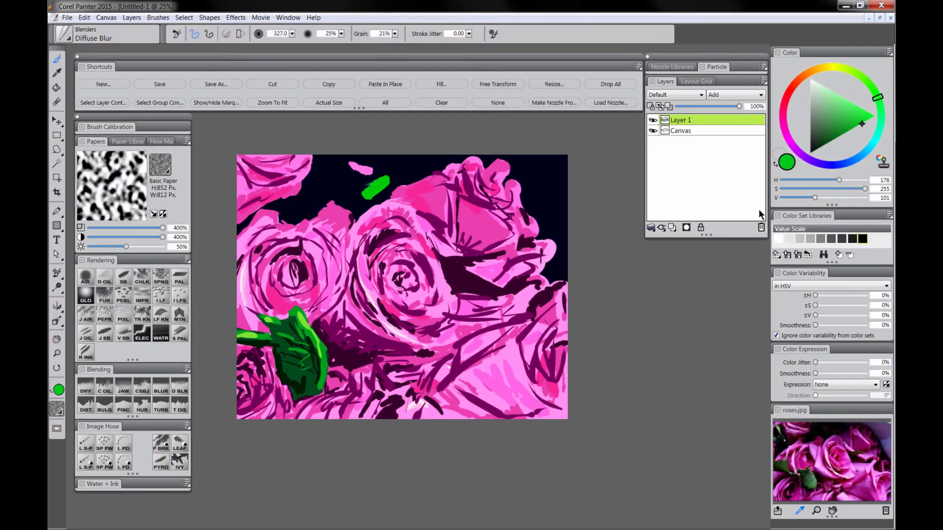
pyautogui.click(761, 227)
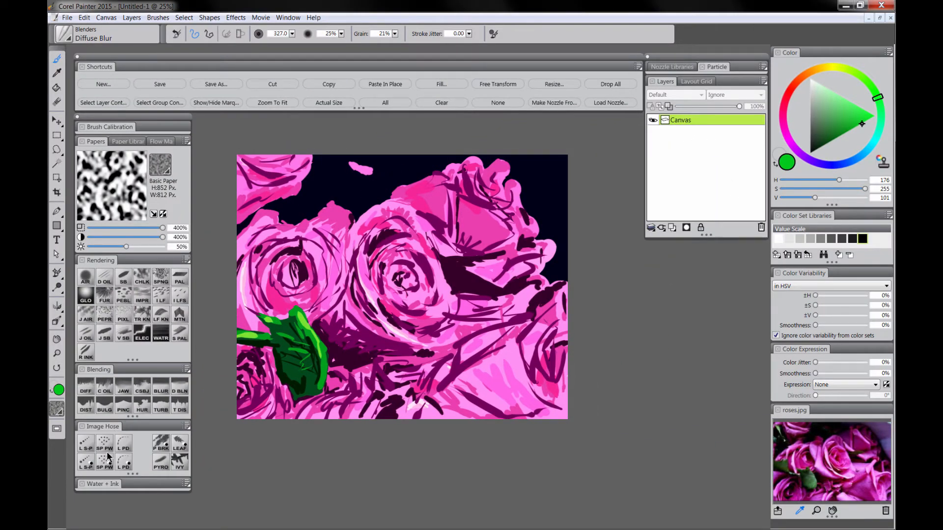
# Step: Select the Coarse Oily Blender and set the Basic Paper texture to 286% scale and 363% contrast
pyautogui.click(104, 388)
pyautogui.click(162, 168)
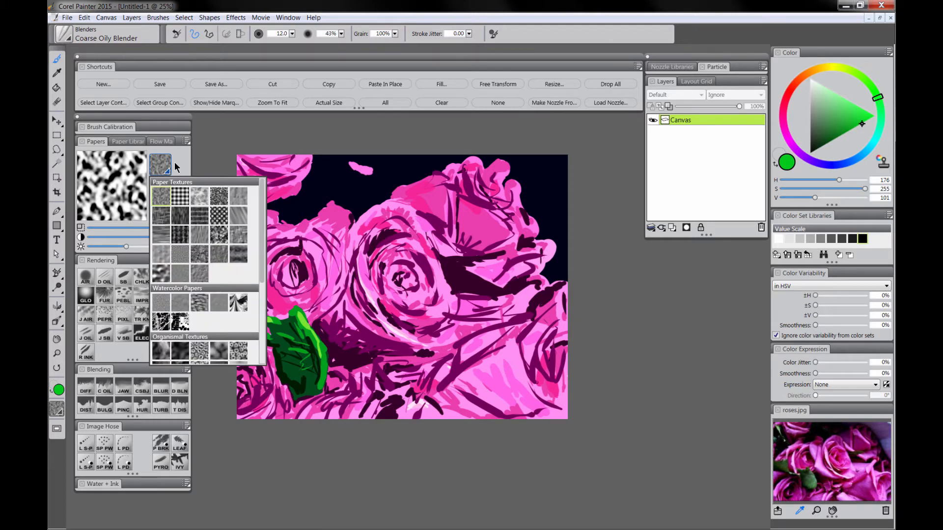
pyautogui.click(176, 169)
pyautogui.moveTo(163, 227); pyautogui.dragTo(95, 238)
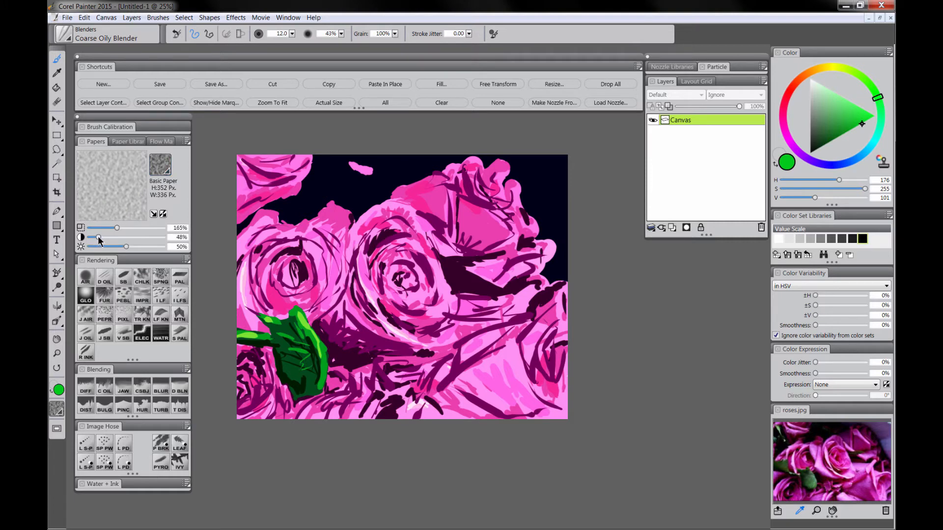
pyautogui.moveTo(99, 238); pyautogui.dragTo(156, 238)
pyautogui.moveTo(116, 228); pyautogui.dragTo(140, 229)
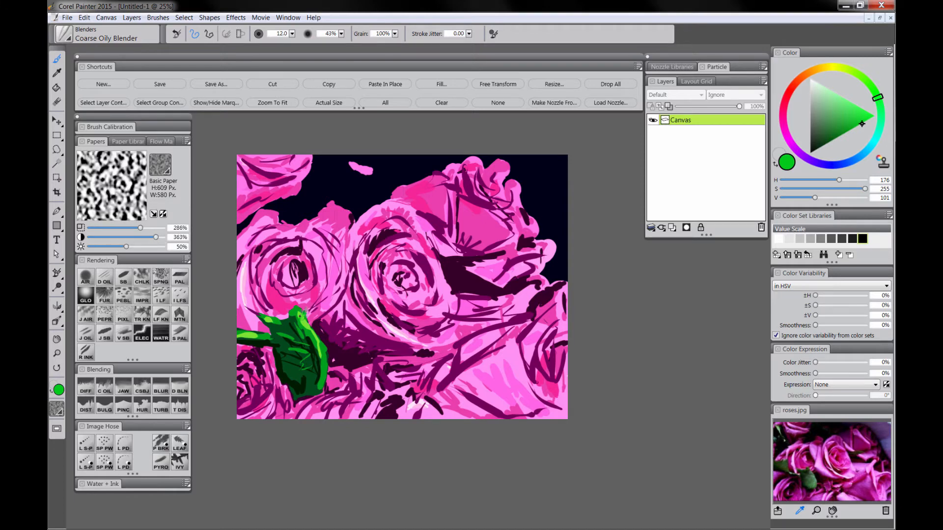
# Step: Try a grainy blending stroke from the leaf up over the pink petals and undo it
pyautogui.hotkey('ctrl', 'z')
pyautogui.moveTo(318, 313)
pyautogui.mouseDown()
pyautogui.moveTo(308, 317)
pyautogui.moveTo(312, 326)
pyautogui.moveTo(305, 304)
pyautogui.moveTo(321, 306)
pyautogui.moveTo(350, 273)
pyautogui.mouseUp()
pyautogui.hotkey('ctrl', 'z')
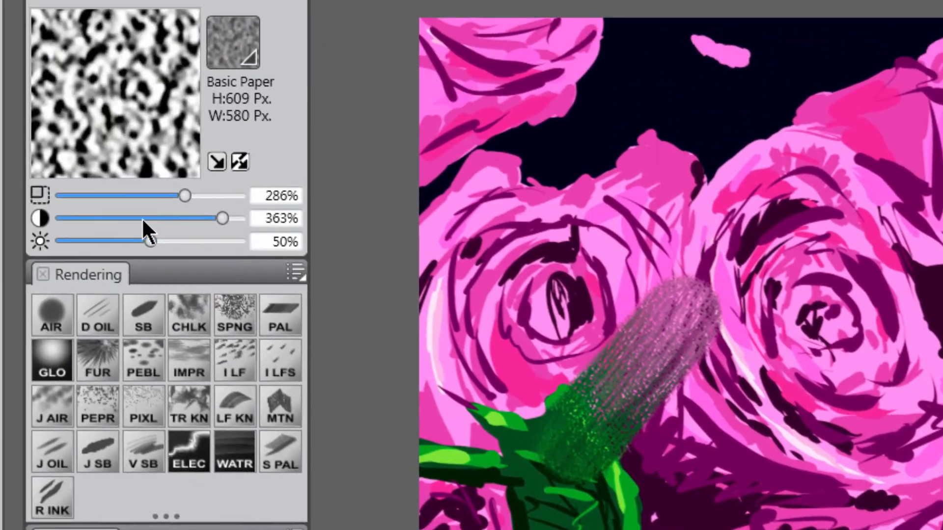
pyautogui.hotkey('ctrl', 'z')
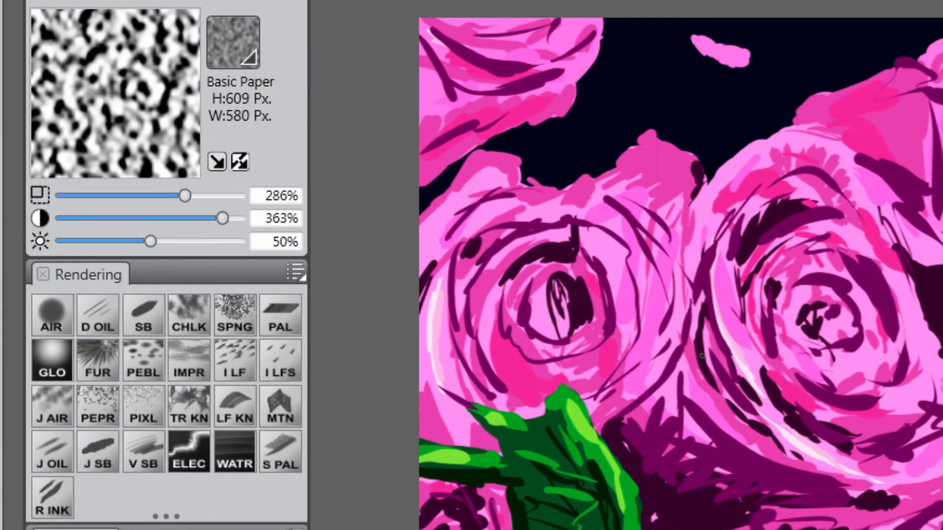
# Step: Try a blending stroke over the leaf with the paper contrast at 45% and undo it
pyautogui.click(84, 218)
pyautogui.moveTo(569, 446); pyautogui.dragTo(657, 376)
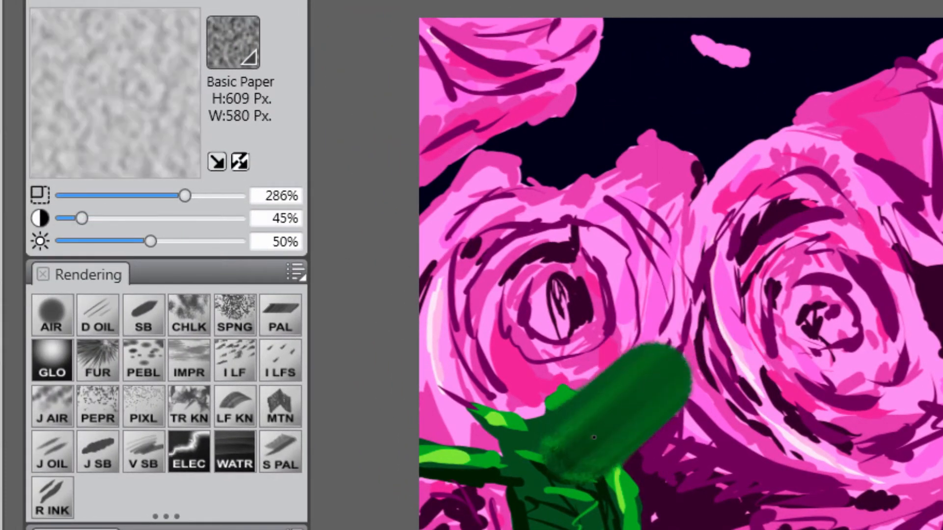
pyautogui.hotkey('ctrl', 'z')
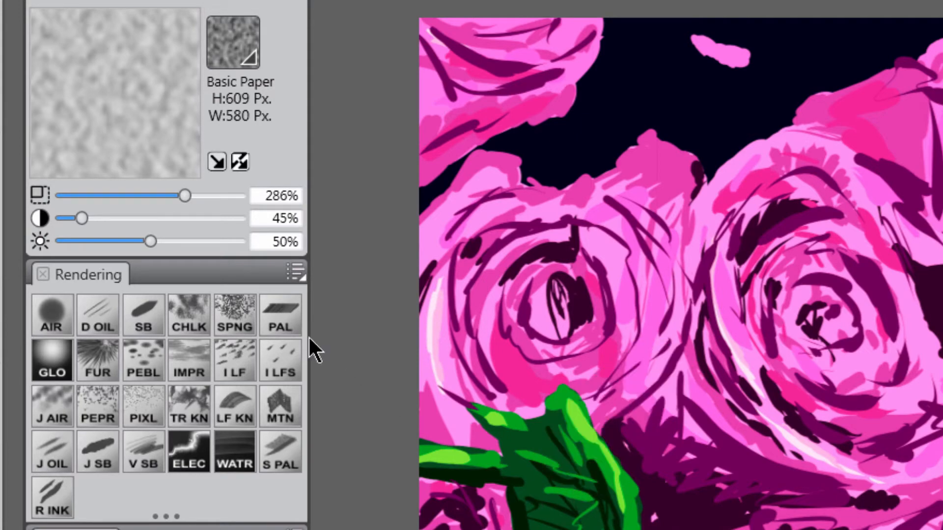
# Step: Set the paper contrast to 348% and blend the highlights along the leaf's bright right edge
pyautogui.click(217, 219)
pyautogui.hotkey('ctrl', '+')
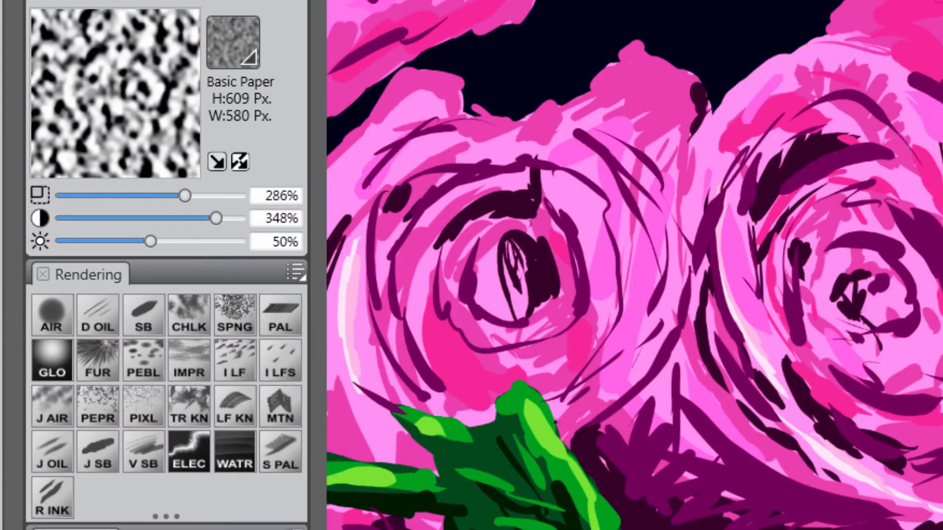
pyautogui.moveTo(528, 400); pyautogui.dragTo(564, 456)
pyautogui.moveTo(527, 417); pyautogui.dragTo(564, 467)
pyautogui.hotkey('ctrl', 'z')
pyautogui.moveTo(548, 411)
pyautogui.mouseDown()
pyautogui.moveTo(531, 404)
pyautogui.moveTo(534, 426)
pyautogui.mouseUp()
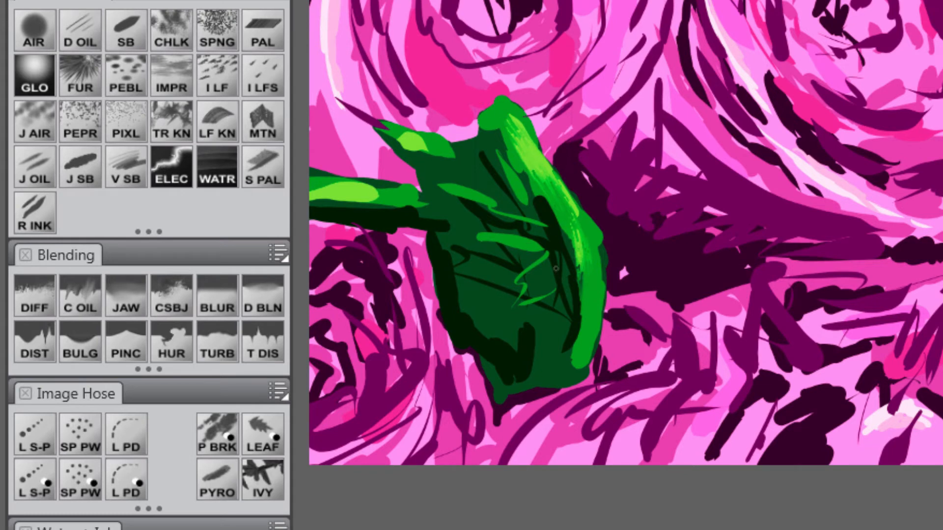
pyautogui.moveTo(527, 100)
pyautogui.mouseDown()
pyautogui.moveTo(568, 84)
pyautogui.moveTo(581, 100)
pyautogui.moveTo(501, 175)
pyautogui.moveTo(663, 174)
pyautogui.moveTo(652, 248)
pyautogui.moveTo(571, 327)
pyautogui.moveTo(699, 359)
pyautogui.mouseUp()
pyautogui.hotkey('ctrl', 'z')
# Step: Blend the leaf's inner veins, its upper left tip and the highlight along the stem
pyautogui.moveTo(501, 161); pyautogui.dragTo(526, 202)
pyautogui.moveTo(521, 234)
pyautogui.mouseDown()
pyautogui.moveTo(463, 196)
pyautogui.moveTo(535, 249)
pyautogui.moveTo(490, 253)
pyautogui.mouseUp()
pyautogui.moveTo(410, 135); pyautogui.dragTo(460, 143)
pyautogui.moveTo(499, 115)
pyautogui.mouseDown()
pyautogui.moveTo(474, 139)
pyautogui.moveTo(487, 120)
pyautogui.moveTo(408, 130)
pyautogui.mouseUp()
pyautogui.moveTo(467, 143)
pyautogui.mouseDown()
pyautogui.moveTo(384, 131)
pyautogui.moveTo(423, 180)
pyautogui.mouseUp()
pyautogui.moveTo(329, 189)
pyautogui.mouseDown()
pyautogui.moveTo(464, 198)
pyautogui.moveTo(423, 202)
pyautogui.mouseUp()
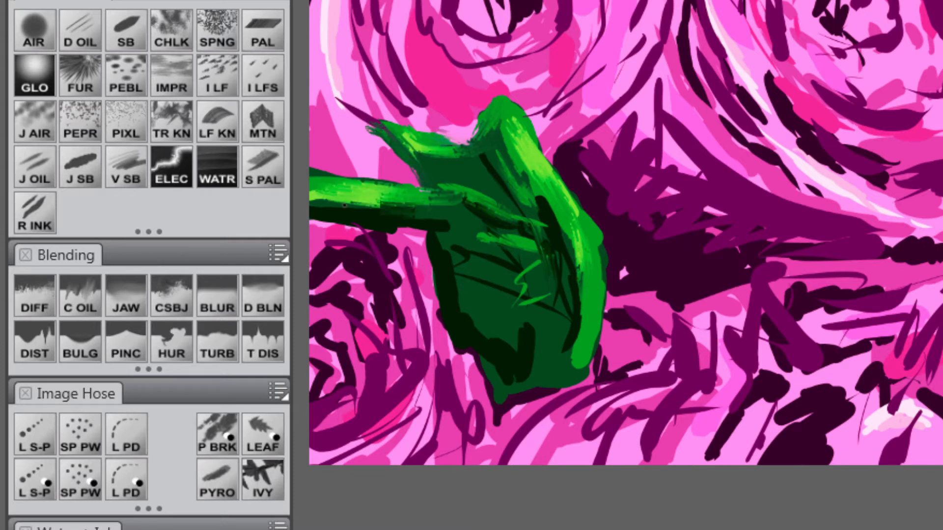
# Step: Blend the stem's shadow, the leaf's dark left and lower areas, and its lower right edge
pyautogui.moveTo(314, 203)
pyautogui.mouseDown()
pyautogui.moveTo(412, 215)
pyautogui.moveTo(459, 248)
pyautogui.mouseUp()
pyautogui.moveTo(444, 188)
pyautogui.mouseDown()
pyautogui.moveTo(464, 217)
pyautogui.moveTo(456, 302)
pyautogui.moveTo(505, 358)
pyautogui.moveTo(500, 395)
pyautogui.mouseUp()
pyautogui.moveTo(513, 343)
pyautogui.mouseDown()
pyautogui.moveTo(535, 333)
pyautogui.moveTo(506, 400)
pyautogui.mouseUp()
pyautogui.moveTo(535, 329); pyautogui.dragTo(524, 390)
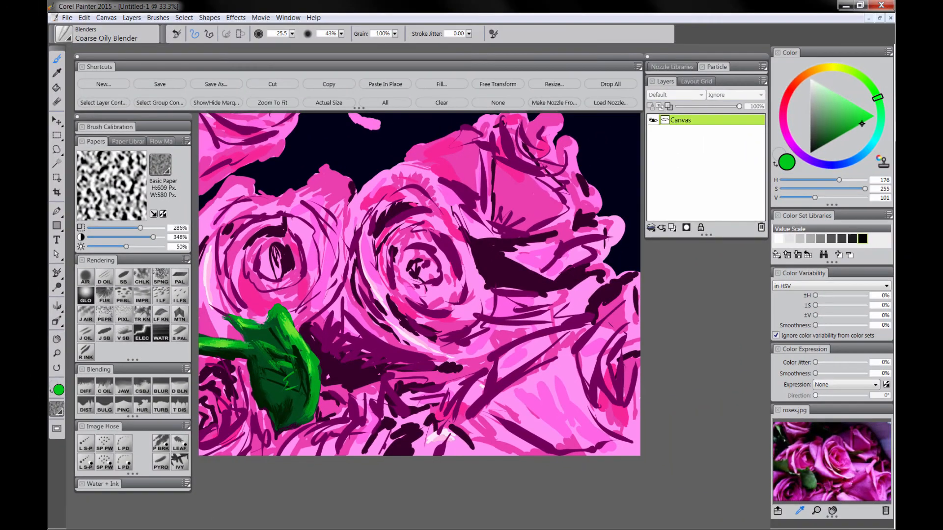
pyautogui.moveTo(306, 357); pyautogui.dragTo(319, 408)
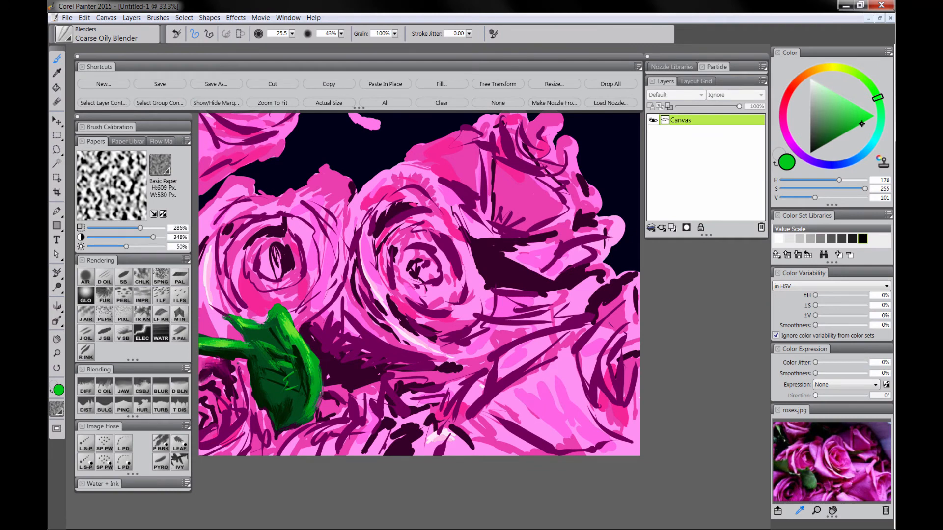
# Step: Blend the lower left rose's purple folds and the petals just below the leaf
pyautogui.moveTo(243, 390)
pyautogui.mouseDown()
pyautogui.moveTo(237, 416)
pyautogui.moveTo(211, 392)
pyautogui.moveTo(228, 400)
pyautogui.moveTo(204, 404)
pyautogui.moveTo(218, 417)
pyautogui.mouseUp()
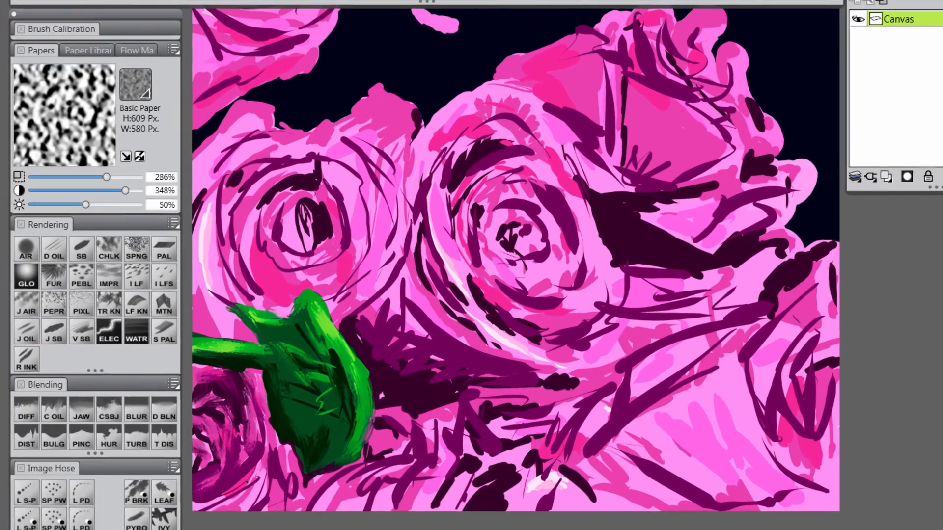
pyautogui.moveTo(210, 449)
pyautogui.mouseDown()
pyautogui.moveTo(234, 441)
pyautogui.moveTo(248, 420)
pyautogui.mouseUp()
pyautogui.moveTo(278, 455)
pyautogui.mouseDown()
pyautogui.moveTo(288, 482)
pyautogui.moveTo(275, 513)
pyautogui.mouseUp()
pyautogui.moveTo(293, 475)
pyautogui.mouseDown()
pyautogui.moveTo(299, 505)
pyautogui.moveTo(291, 515)
pyautogui.mouseUp()
# Step: Blend the left rose's centre and inner petal rings along their curves
pyautogui.moveTo(278, 201)
pyautogui.mouseDown()
pyautogui.moveTo(271, 205)
pyautogui.moveTo(314, 184)
pyautogui.mouseUp()
pyautogui.moveTo(275, 209)
pyautogui.mouseDown()
pyautogui.moveTo(279, 218)
pyautogui.moveTo(296, 162)
pyautogui.mouseUp()
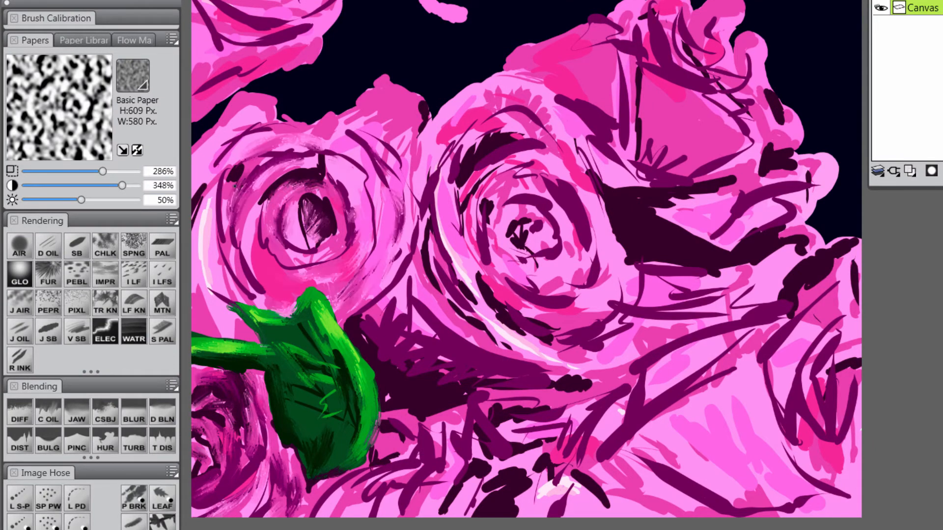
pyautogui.moveTo(231, 231); pyautogui.dragTo(241, 183)
pyautogui.moveTo(315, 152); pyautogui.dragTo(349, 166)
pyautogui.moveTo(357, 143); pyautogui.dragTo(379, 179)
pyautogui.moveTo(241, 229); pyautogui.dragTo(255, 293)
# Step: Blend the left rose's outer petals along its left side and upper edge
pyautogui.moveTo(211, 193)
pyautogui.mouseDown()
pyautogui.moveTo(215, 281)
pyautogui.moveTo(200, 312)
pyautogui.mouseUp()
pyautogui.moveTo(195, 228)
pyautogui.mouseDown()
pyautogui.moveTo(233, 141)
pyautogui.moveTo(211, 139)
pyautogui.moveTo(263, 106)
pyautogui.mouseUp()
pyautogui.moveTo(232, 132)
pyautogui.mouseDown()
pyautogui.moveTo(259, 116)
pyautogui.moveTo(324, 137)
pyautogui.mouseUp()
pyautogui.moveTo(278, 119)
pyautogui.mouseDown()
pyautogui.moveTo(274, 105)
pyautogui.moveTo(231, 103)
pyautogui.moveTo(193, 151)
pyautogui.mouseUp()
pyautogui.moveTo(233, 94); pyautogui.dragTo(210, 111)
# Step: Blend the upper right rose's curled tips, purple folds and large front petals
pyautogui.moveTo(751, 20); pyautogui.dragTo(658, 88)
pyautogui.moveTo(619, 126)
pyautogui.mouseDown()
pyautogui.moveTo(628, 76)
pyautogui.moveTo(604, 102)
pyautogui.mouseUp()
pyautogui.moveTo(607, 119); pyautogui.dragTo(564, 83)
pyautogui.moveTo(578, 107); pyautogui.dragTo(524, 70)
pyautogui.moveTo(592, 45)
pyautogui.mouseDown()
pyautogui.moveTo(616, 33)
pyautogui.moveTo(616, 87)
pyautogui.mouseUp()
pyautogui.moveTo(617, 96)
pyautogui.mouseDown()
pyautogui.moveTo(612, 37)
pyautogui.moveTo(600, 57)
pyautogui.mouseUp()
pyautogui.moveTo(593, 113)
pyautogui.mouseDown()
pyautogui.moveTo(584, 91)
pyautogui.moveTo(566, 88)
pyautogui.mouseUp()
pyautogui.moveTo(578, 107)
pyautogui.mouseDown()
pyautogui.moveTo(556, 92)
pyautogui.moveTo(599, 120)
pyautogui.moveTo(610, 146)
pyautogui.moveTo(622, 141)
pyautogui.moveTo(634, 168)
pyautogui.mouseUp()
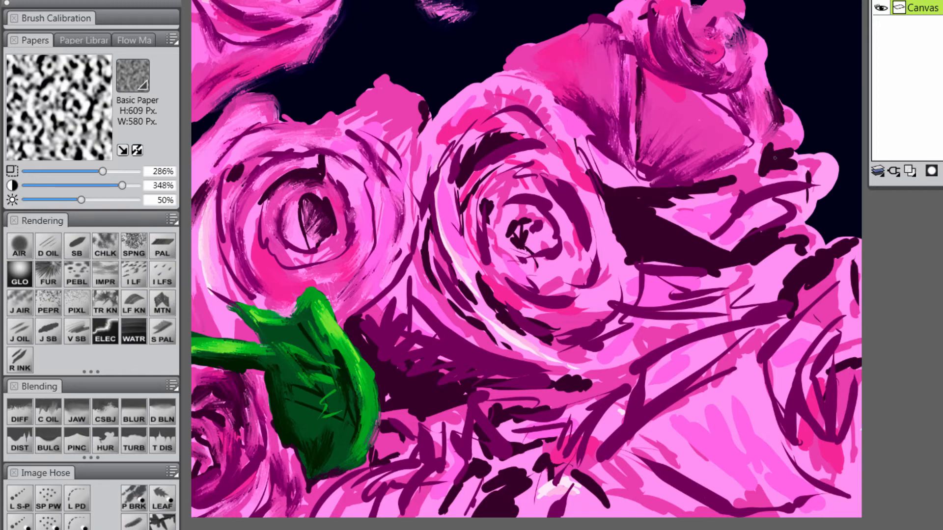
# Step: Blend the dark shadow and surrounding petals beneath the upper right rose out to the right edge petals
pyautogui.moveTo(774, 160); pyautogui.dragTo(757, 173)
pyautogui.moveTo(794, 163)
pyautogui.mouseDown()
pyautogui.moveTo(758, 178)
pyautogui.moveTo(773, 183)
pyautogui.mouseUp()
pyautogui.moveTo(736, 194); pyautogui.dragTo(683, 203)
pyautogui.moveTo(737, 180); pyautogui.dragTo(670, 202)
pyautogui.moveTo(689, 196)
pyautogui.mouseDown()
pyautogui.moveTo(650, 208)
pyautogui.moveTo(652, 229)
pyautogui.mouseUp()
pyautogui.moveTo(709, 222); pyautogui.dragTo(666, 243)
pyautogui.moveTo(744, 235); pyautogui.dragTo(712, 259)
pyautogui.moveTo(775, 199)
pyautogui.mouseDown()
pyautogui.moveTo(717, 227)
pyautogui.moveTo(762, 210)
pyautogui.mouseUp()
pyautogui.moveTo(796, 201); pyautogui.dragTo(755, 231)
pyautogui.moveTo(817, 179); pyautogui.dragTo(795, 189)
pyautogui.moveTo(822, 173); pyautogui.dragTo(792, 220)
pyautogui.moveTo(782, 235); pyautogui.dragTo(774, 243)
pyautogui.moveTo(801, 235); pyautogui.dragTo(779, 248)
# Step: Blend the central rose's core and petal rings following their spiral
pyautogui.moveTo(564, 209)
pyautogui.mouseDown()
pyautogui.moveTo(520, 174)
pyautogui.moveTo(489, 210)
pyautogui.mouseUp()
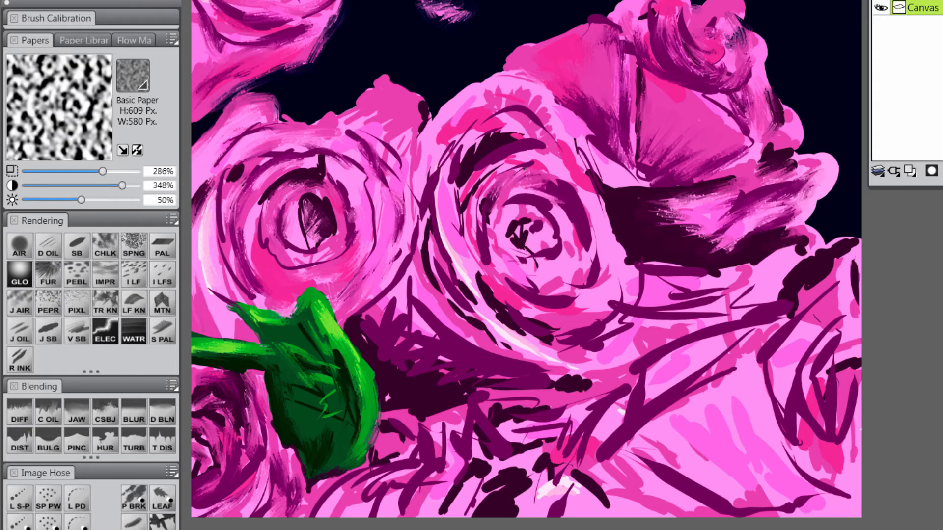
pyautogui.moveTo(555, 164); pyautogui.dragTo(504, 182)
pyautogui.moveTo(577, 216); pyautogui.dragTo(555, 250)
pyautogui.moveTo(523, 219); pyautogui.dragTo(537, 245)
pyautogui.moveTo(512, 139); pyautogui.dragTo(459, 183)
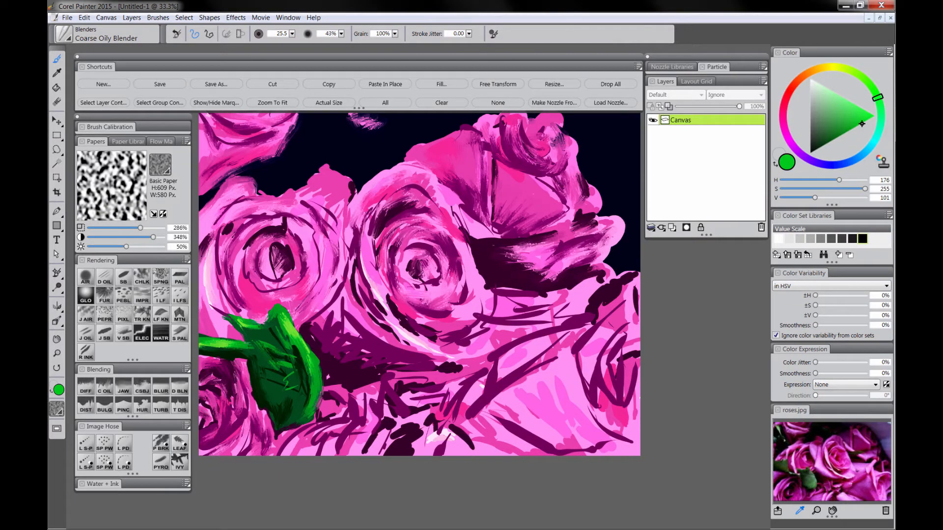
pyautogui.moveTo(428, 246); pyautogui.dragTo(465, 334)
# Step: Blend the petals below and right of the central rose, the bottom centre shadows, and the dark area beside the leaf
pyautogui.moveTo(725, 296)
pyautogui.mouseDown()
pyautogui.moveTo(636, 343)
pyautogui.moveTo(632, 403)
pyautogui.mouseUp()
pyautogui.moveTo(600, 410); pyautogui.dragTo(510, 428)
pyautogui.moveTo(510, 466); pyautogui.dragTo(449, 508)
pyautogui.moveTo(367, 396); pyautogui.dragTo(346, 449)
pyautogui.moveTo(380, 380)
pyautogui.mouseDown()
pyautogui.moveTo(331, 406)
pyautogui.moveTo(461, 363)
pyautogui.mouseUp()
pyautogui.moveTo(361, 354); pyautogui.dragTo(342, 304)
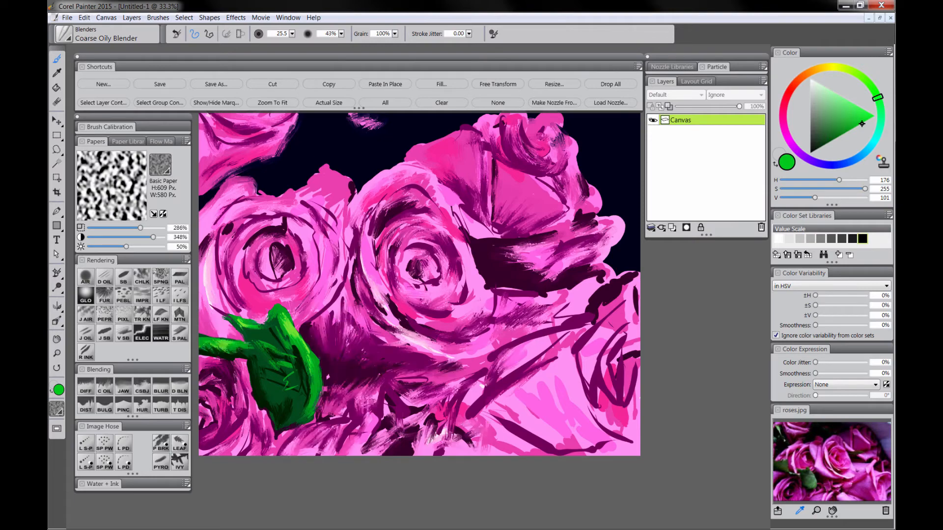
# Step: Blend the large lower right petal, the right edge rose, and the dark fold right of the central rose
pyautogui.moveTo(495, 423); pyautogui.dragTo(545, 453)
pyautogui.moveTo(555, 404); pyautogui.dragTo(611, 452)
pyautogui.moveTo(634, 300); pyautogui.dragTo(579, 361)
pyautogui.moveTo(619, 275); pyautogui.dragTo(577, 313)
pyautogui.moveTo(474, 253); pyautogui.dragTo(490, 305)
pyautogui.moveTo(520, 241); pyautogui.dragTo(489, 230)
# Step: Soften the upper edges of the left and central roses, the right petal tips, and remaining folds between the roses
pyautogui.moveTo(295, 196); pyautogui.dragTo(353, 187)
pyautogui.moveTo(404, 161); pyautogui.dragTo(460, 129)
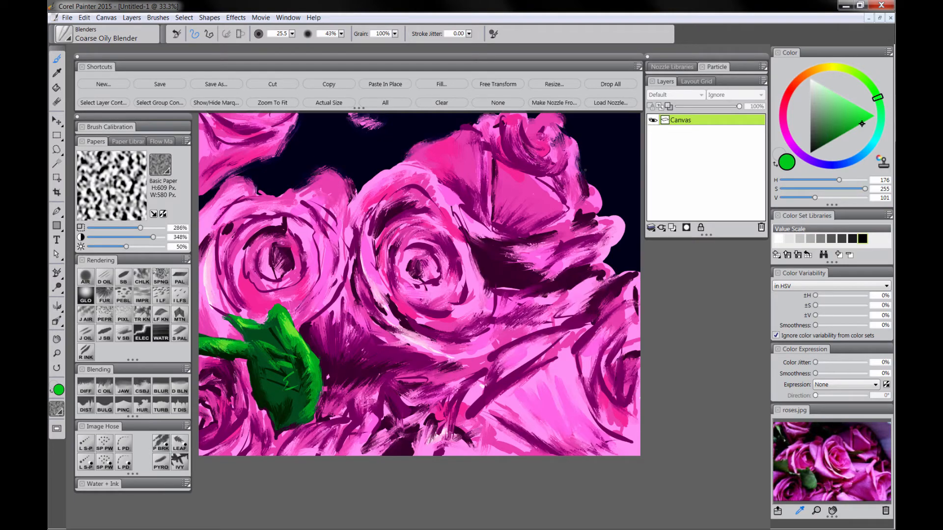
pyautogui.moveTo(601, 216); pyautogui.dragTo(610, 260)
pyautogui.moveTo(354, 258); pyautogui.dragTo(312, 324)
pyautogui.moveTo(466, 419); pyautogui.dragTo(482, 394)
pyautogui.moveTo(358, 189); pyautogui.dragTo(399, 166)
# Step: View the full painting without palettes, and at 10% beside the reference photo to compare them
pyautogui.press('Tab')
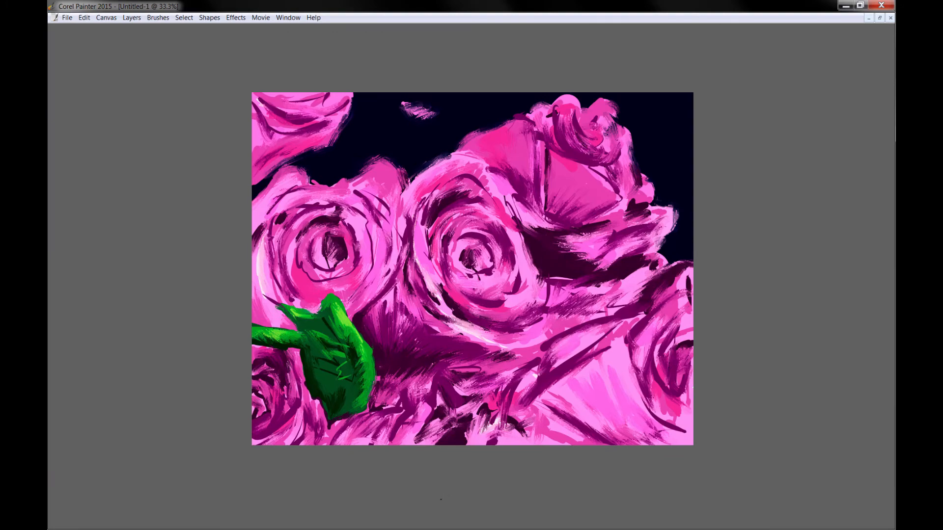
pyautogui.press('Tab')
pyautogui.click(57, 353)
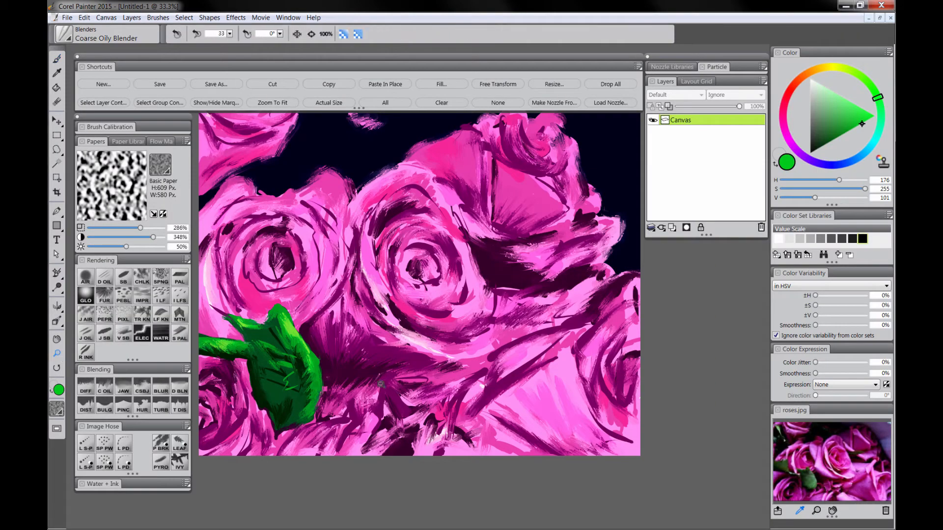
pyautogui.keyDown('alt'); pyautogui.click(473, 405); pyautogui.keyUp('alt')
pyautogui.keyDown('alt'); pyautogui.click(476, 410); pyautogui.keyUp('alt')
pyautogui.moveTo(472, 414); pyautogui.dragTo(724, 496)
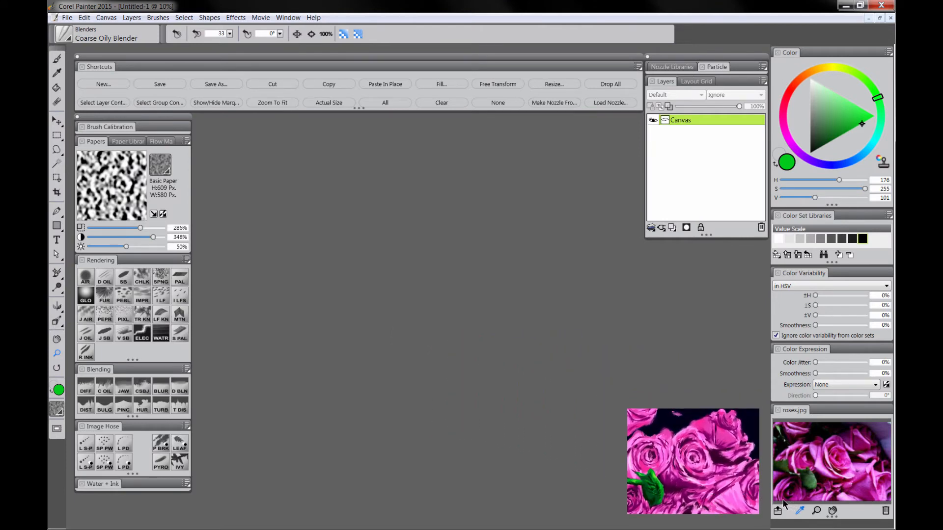
# Step: Add a new layer above the canvas and set its composite method to Multiply
pyautogui.moveTo(702, 483); pyautogui.dragTo(433, 377)
pyautogui.click(413, 338)
pyautogui.click(412, 341)
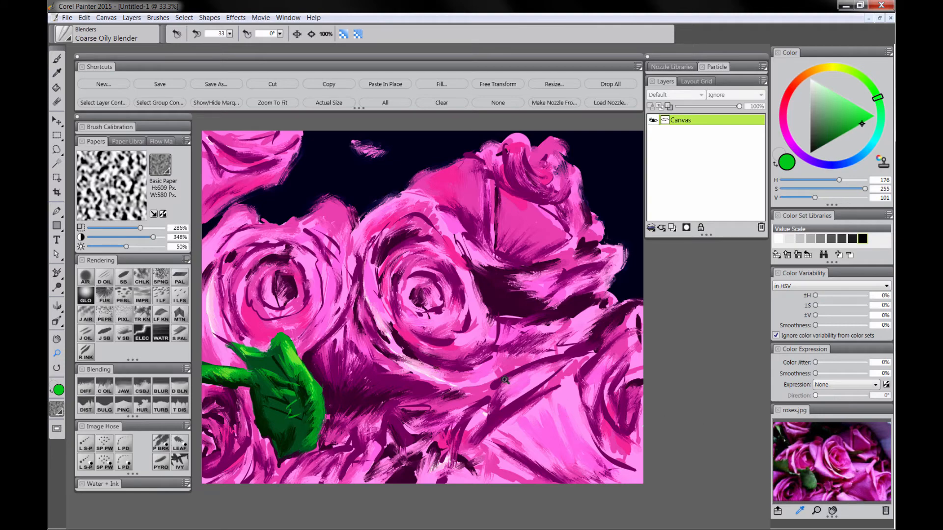
pyautogui.click(672, 227)
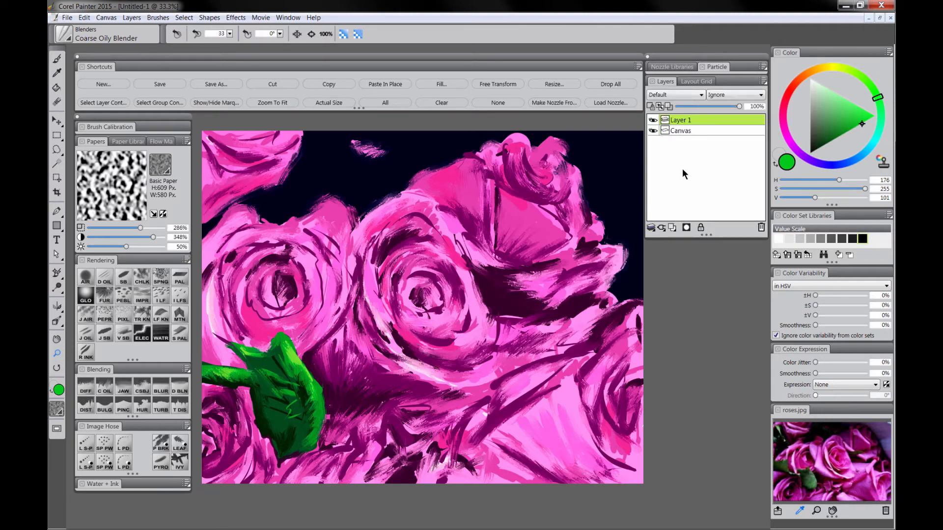
pyautogui.click(677, 96)
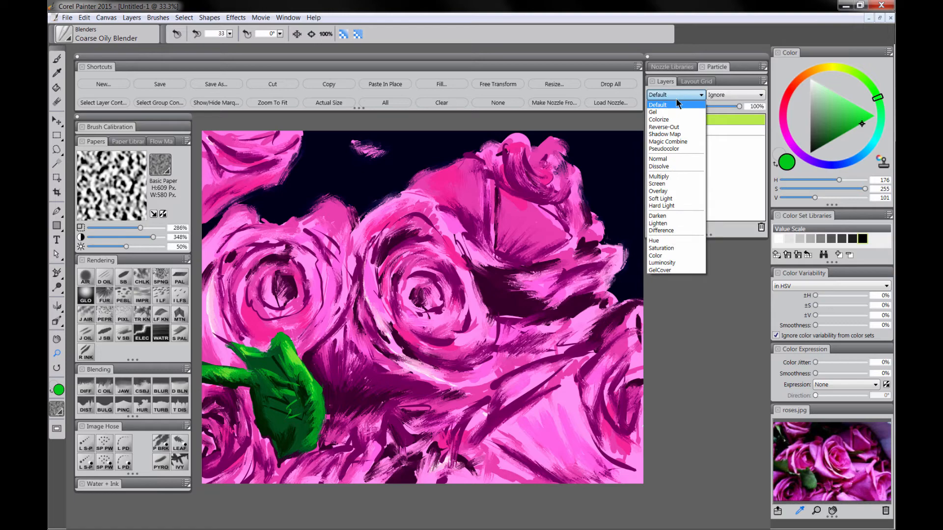
pyautogui.click(663, 176)
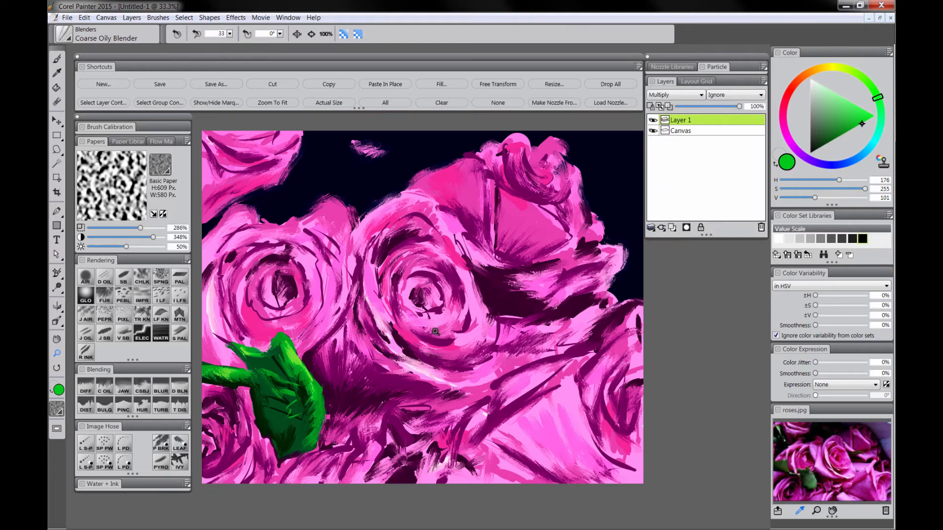
# Step: Glaze a bright pinkish red over the central, upper right and right edge roses with the Digital Airbrush
pyautogui.click(792, 92)
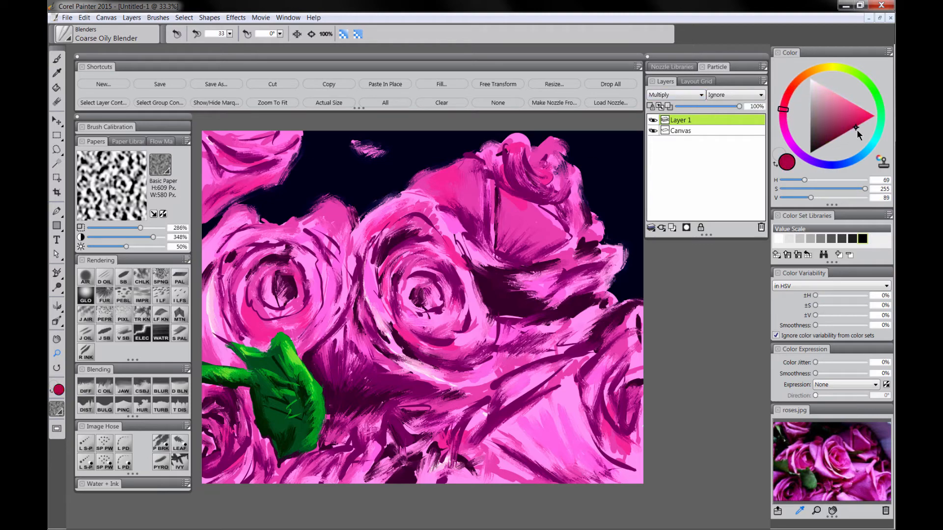
pyautogui.moveTo(856, 129); pyautogui.dragTo(862, 108)
pyautogui.click(84, 278)
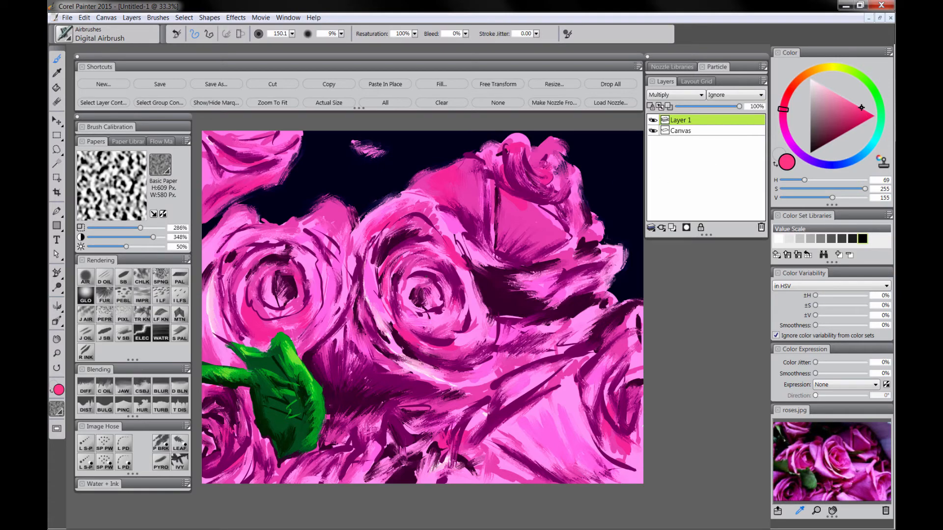
pyautogui.moveTo(424, 265)
pyautogui.mouseDown()
pyautogui.moveTo(437, 316)
pyautogui.moveTo(425, 345)
pyautogui.moveTo(463, 340)
pyautogui.moveTo(448, 331)
pyautogui.mouseUp()
pyautogui.moveTo(556, 227)
pyautogui.mouseDown()
pyautogui.moveTo(561, 194)
pyautogui.moveTo(532, 275)
pyautogui.moveTo(576, 273)
pyautogui.mouseUp()
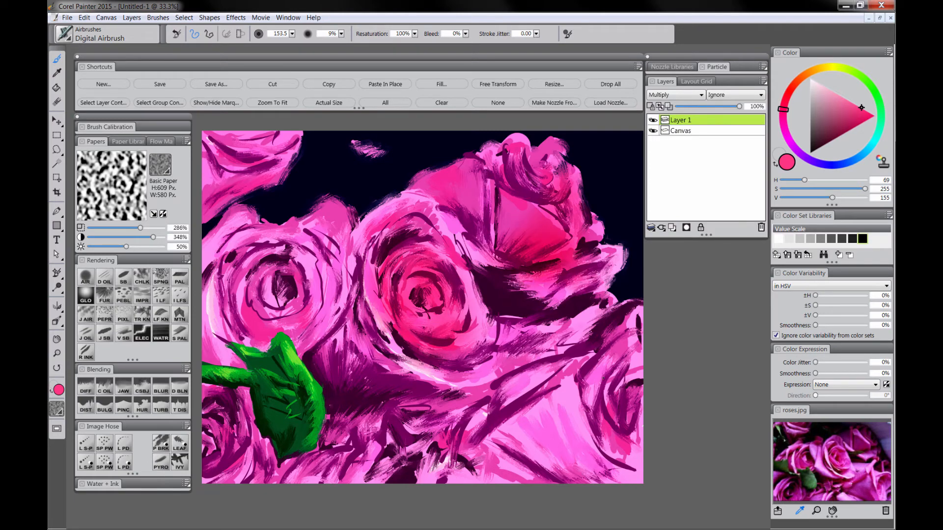
pyautogui.moveTo(589, 353)
pyautogui.mouseDown()
pyautogui.moveTo(634, 354)
pyautogui.moveTo(590, 422)
pyautogui.moveTo(602, 457)
pyautogui.mouseUp()
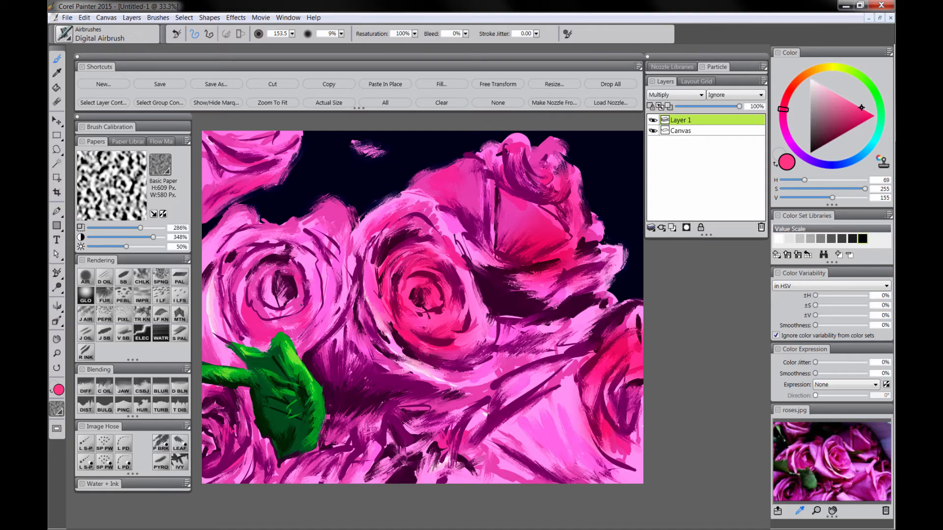
# Step: Airbrush the same pinkish red onto the left rose's centre, the lower left rose, the bottom edge and the upper left rose
pyautogui.moveTo(260, 309)
pyautogui.mouseDown()
pyautogui.moveTo(270, 294)
pyautogui.moveTo(231, 314)
pyautogui.mouseUp()
pyautogui.moveTo(211, 463); pyautogui.dragTo(240, 479)
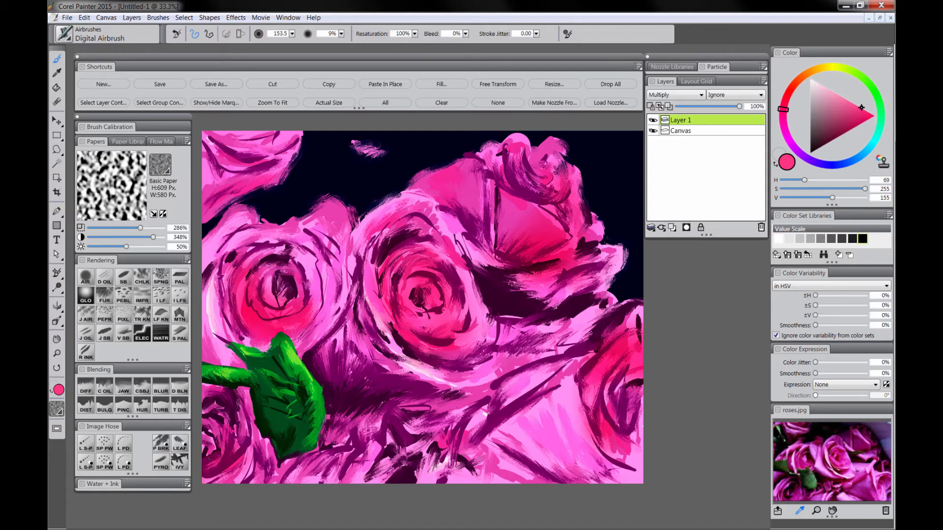
pyautogui.moveTo(210, 427); pyautogui.dragTo(216, 452)
pyautogui.moveTo(226, 479)
pyautogui.mouseDown()
pyautogui.moveTo(255, 452)
pyautogui.moveTo(297, 479)
pyautogui.mouseUp()
pyautogui.moveTo(337, 476); pyautogui.dragTo(360, 475)
pyautogui.moveTo(213, 138); pyautogui.dragTo(289, 140)
# Step: Glaze a muted blue at brush size 446.3 over the upper right rose, bottom petals, left edge, central folds and leaf
pyautogui.click(839, 165)
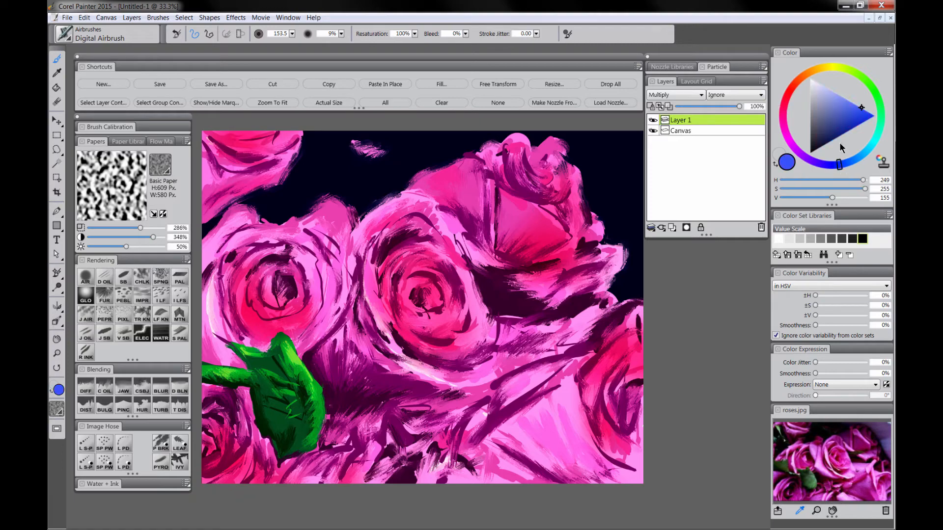
pyautogui.click(838, 109)
pyautogui.moveTo(461, 275); pyautogui.dragTo(528, 276)
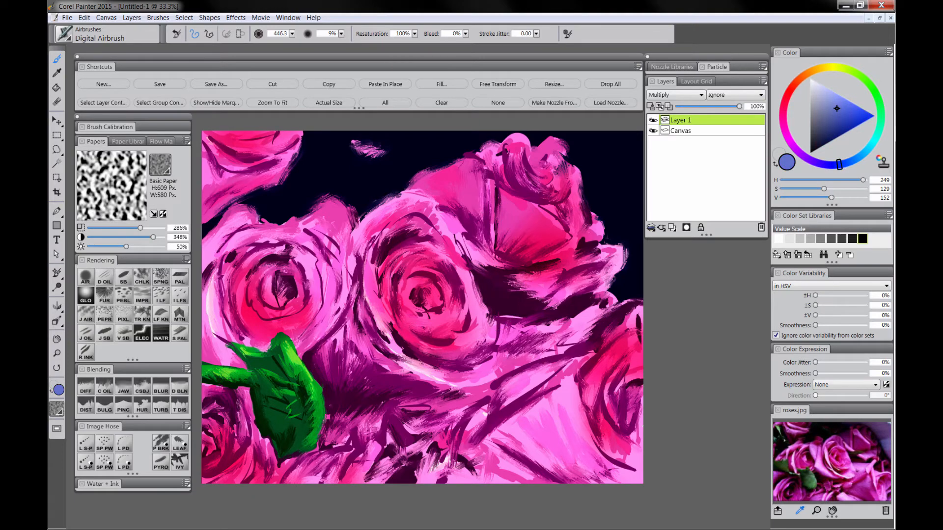
pyautogui.moveTo(525, 152); pyautogui.dragTo(437, 187)
pyautogui.moveTo(560, 167); pyautogui.dragTo(609, 275)
pyautogui.moveTo(534, 439)
pyautogui.mouseDown()
pyautogui.moveTo(432, 457)
pyautogui.moveTo(609, 466)
pyautogui.moveTo(378, 476)
pyautogui.moveTo(216, 437)
pyautogui.moveTo(398, 466)
pyautogui.mouseUp()
pyautogui.moveTo(213, 363)
pyautogui.mouseDown()
pyautogui.moveTo(229, 216)
pyautogui.moveTo(209, 299)
pyautogui.mouseUp()
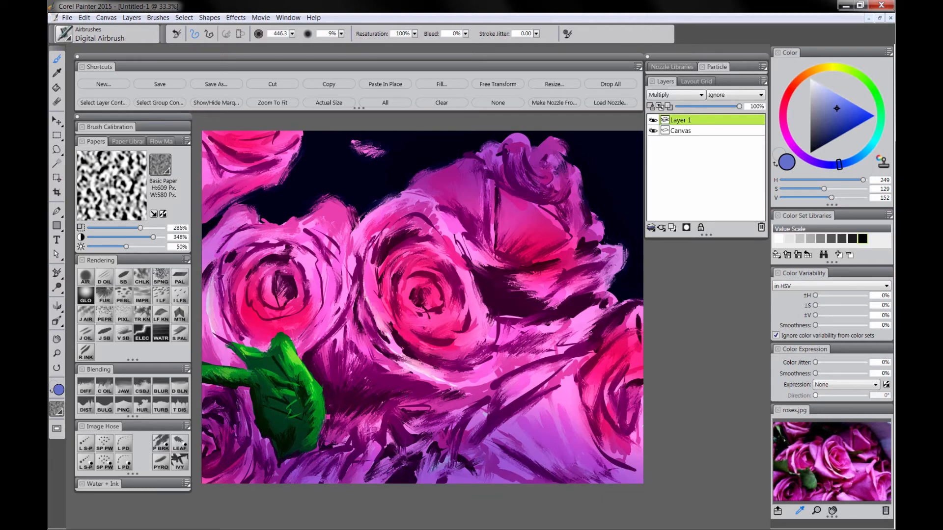
pyautogui.moveTo(421, 250); pyautogui.dragTo(333, 410)
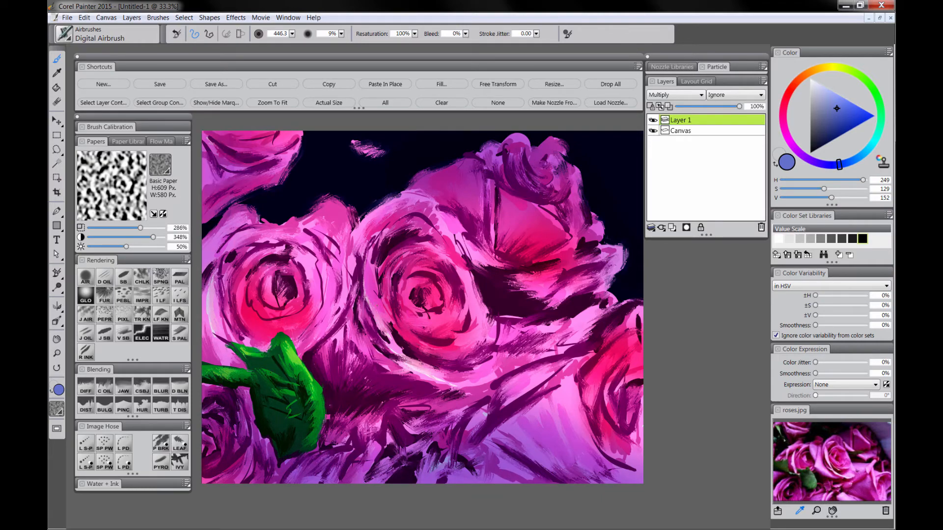
pyautogui.moveTo(276, 357)
pyautogui.mouseDown()
pyautogui.moveTo(315, 393)
pyautogui.moveTo(286, 349)
pyautogui.mouseUp()
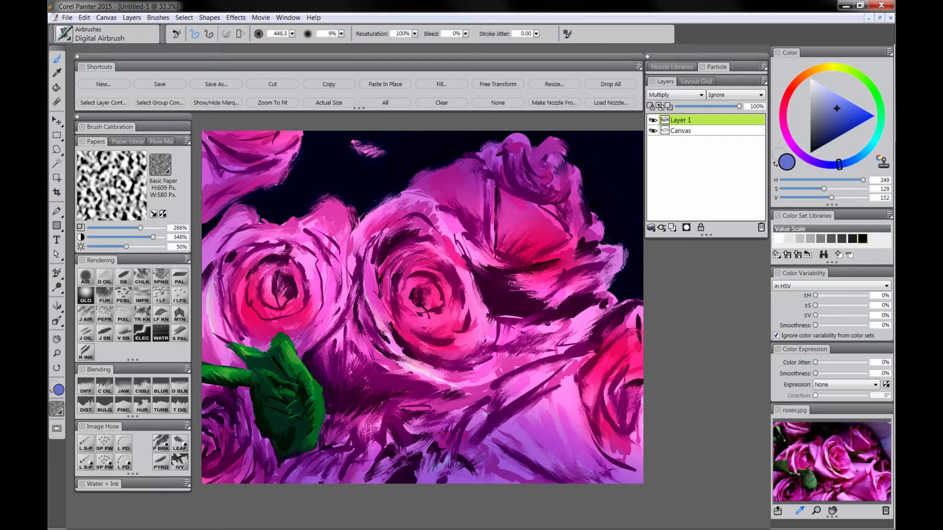
pyautogui.moveTo(223, 346); pyautogui.dragTo(219, 373)
# Step: Sample the leaf's green, mute it, and glaze it over the bottom petals and the upper petals of the roses
pyautogui.keyDown('alt'); pyautogui.click(309, 370); pyautogui.keyUp('alt')
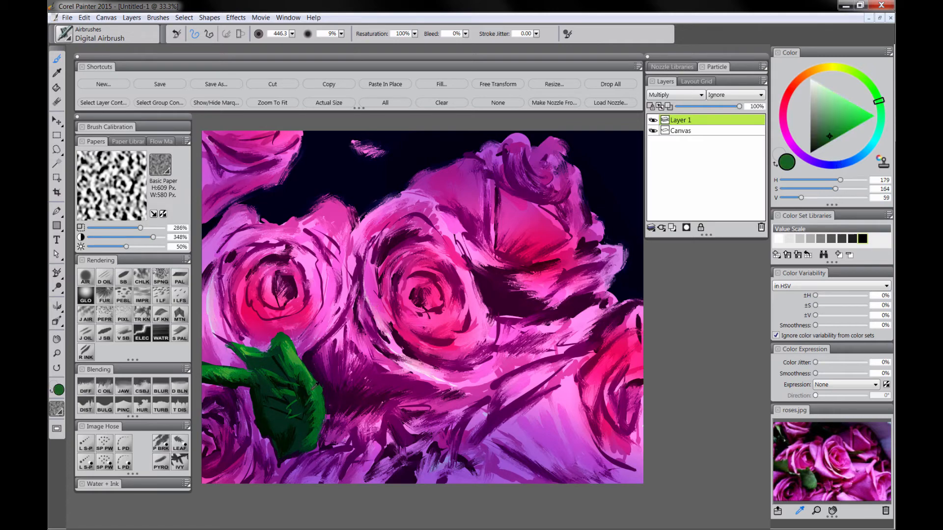
pyautogui.moveTo(218, 314)
pyautogui.mouseDown()
pyautogui.moveTo(260, 336)
pyautogui.moveTo(225, 435)
pyautogui.moveTo(353, 454)
pyautogui.moveTo(356, 445)
pyautogui.moveTo(472, 479)
pyautogui.mouseUp()
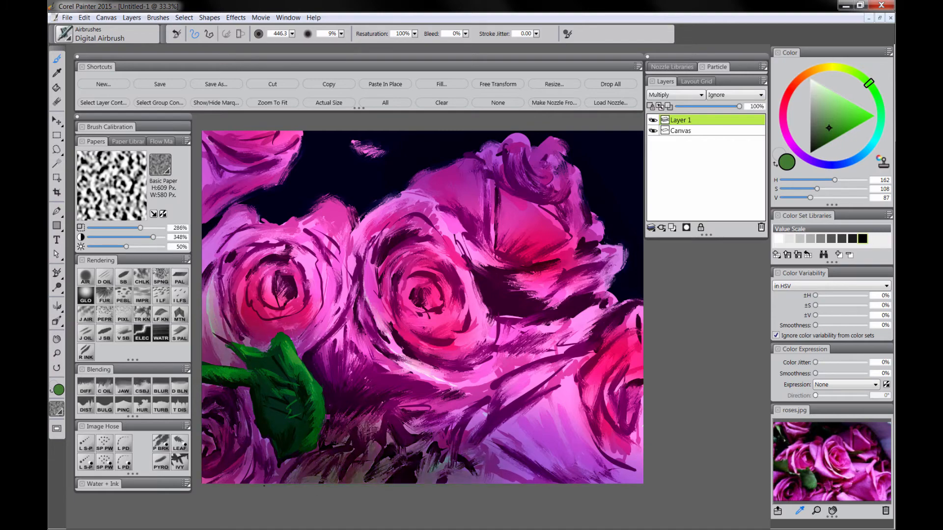
pyautogui.moveTo(533, 481); pyautogui.dragTo(611, 482)
pyautogui.moveTo(402, 199); pyautogui.dragTo(446, 199)
pyautogui.moveTo(373, 221)
pyautogui.mouseDown()
pyautogui.moveTo(526, 157)
pyautogui.moveTo(596, 246)
pyautogui.moveTo(621, 304)
pyautogui.mouseUp()
pyautogui.moveTo(319, 221); pyautogui.dragTo(255, 231)
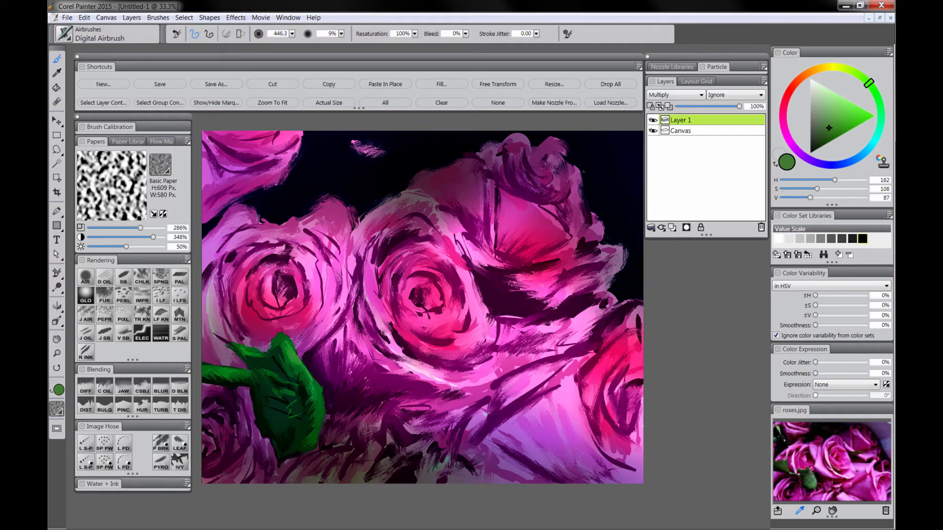
# Step: Airbrush white at size 102 on the Multiply layer to lift the glaze from the left and central rose petals
pyautogui.moveTo(825, 104); pyautogui.dragTo(757, 35)
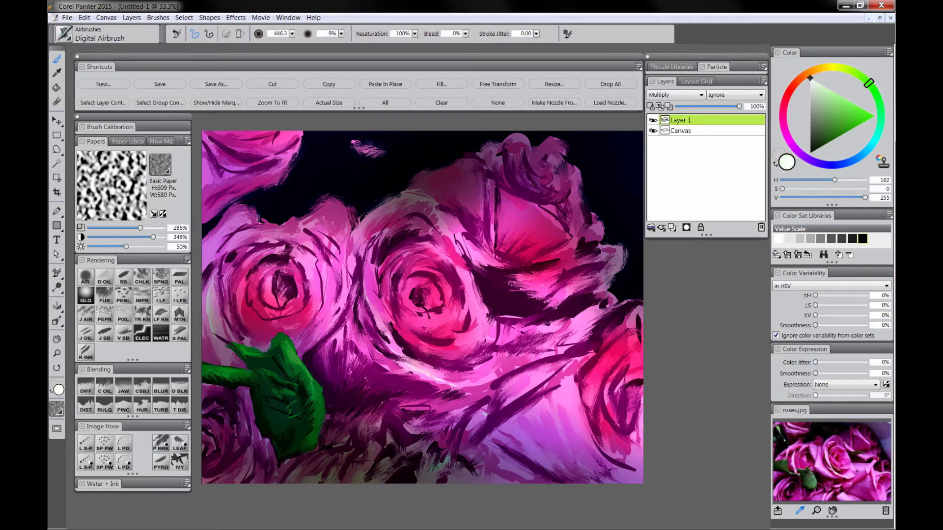
pyautogui.moveTo(294, 270); pyautogui.dragTo(296, 270)
pyautogui.moveTo(392, 287); pyautogui.dragTo(409, 288)
pyautogui.moveTo(381, 322)
pyautogui.mouseDown()
pyautogui.moveTo(388, 237)
pyautogui.moveTo(401, 222)
pyautogui.mouseUp()
pyautogui.moveTo(293, 320); pyautogui.dragTo(308, 302)
pyautogui.moveTo(256, 254); pyautogui.dragTo(233, 297)
# Step: Lift the glaze with white from the upper right rose, the right edge rose, the leaf and the upper left petals
pyautogui.moveTo(471, 178)
pyautogui.mouseDown()
pyautogui.moveTo(457, 220)
pyautogui.moveTo(482, 199)
pyautogui.moveTo(524, 216)
pyautogui.moveTo(529, 241)
pyautogui.moveTo(551, 221)
pyautogui.mouseUp()
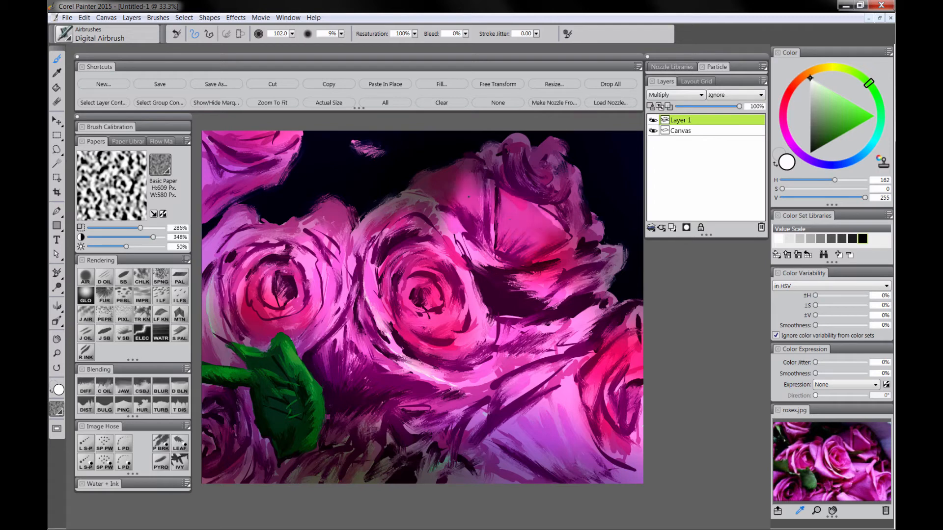
pyautogui.moveTo(452, 208); pyautogui.dragTo(453, 183)
pyautogui.moveTo(513, 159)
pyautogui.mouseDown()
pyautogui.moveTo(523, 184)
pyautogui.moveTo(558, 179)
pyautogui.mouseUp()
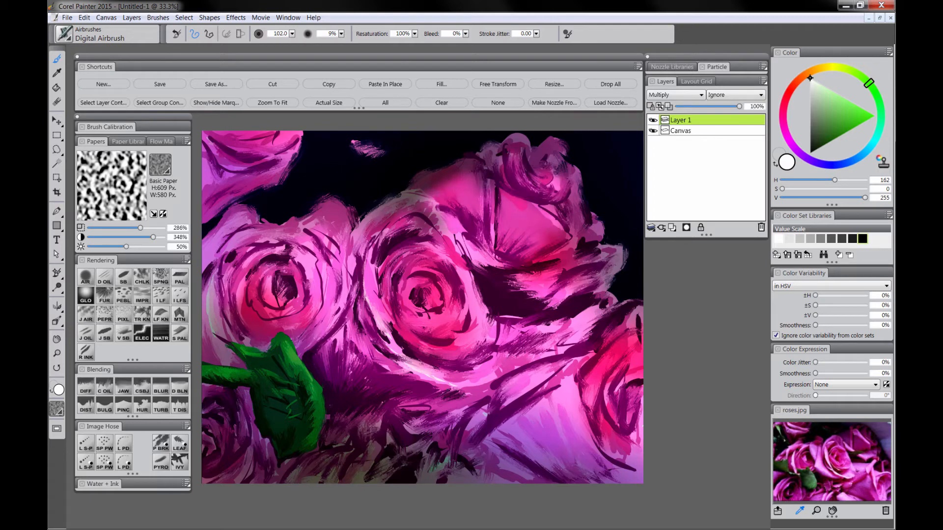
pyautogui.moveTo(589, 371)
pyautogui.mouseDown()
pyautogui.moveTo(580, 417)
pyautogui.moveTo(608, 445)
pyautogui.mouseUp()
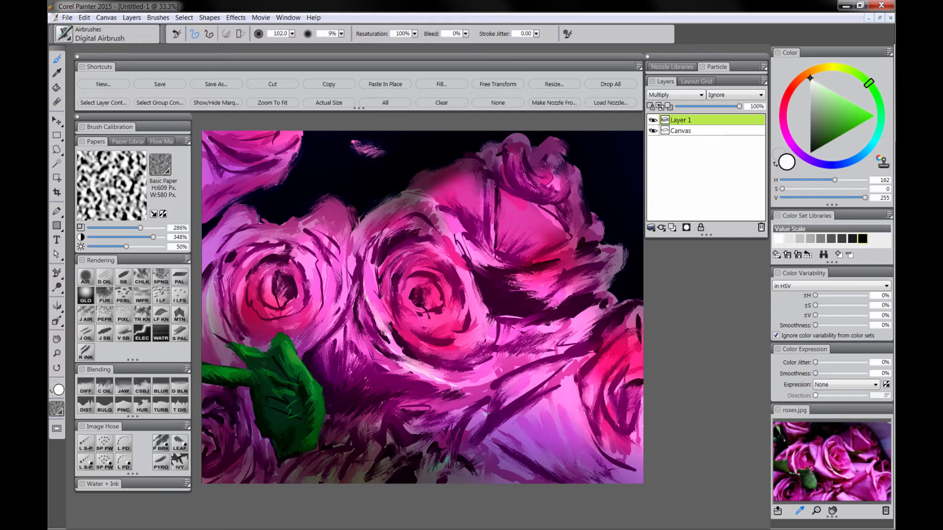
pyautogui.moveTo(264, 364)
pyautogui.mouseDown()
pyautogui.moveTo(299, 346)
pyautogui.moveTo(319, 408)
pyautogui.moveTo(207, 386)
pyautogui.mouseUp()
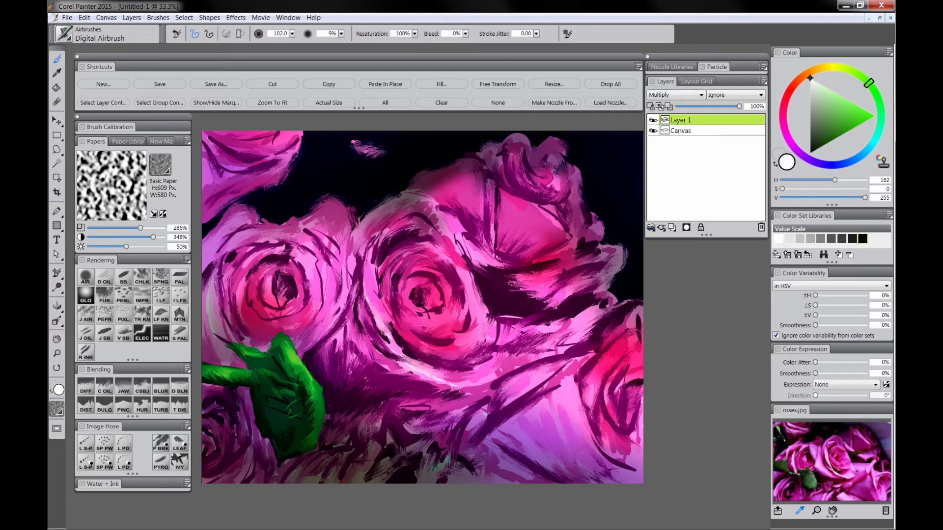
pyautogui.moveTo(284, 166); pyautogui.dragTo(223, 203)
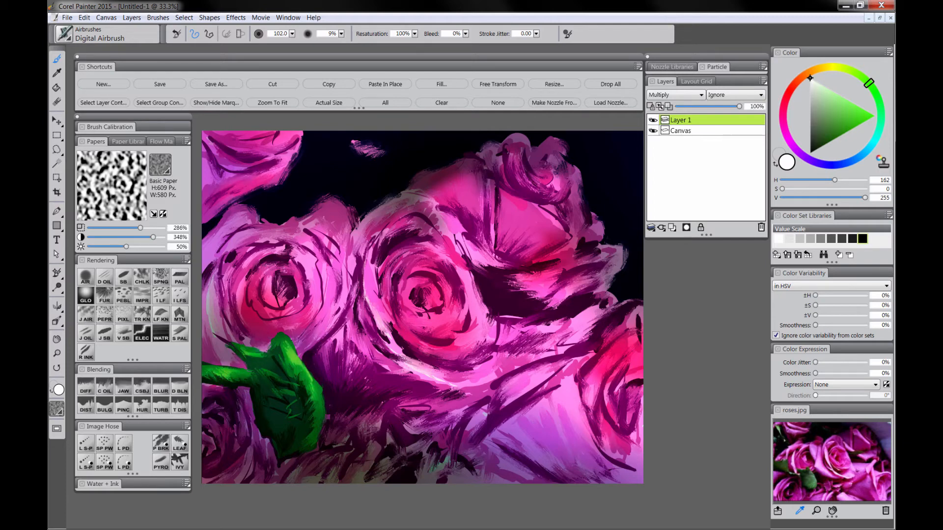
# Step: Toggle the Multiply layer's visibility to compare the painting with and without the colour glazes
pyautogui.click(653, 121)
pyautogui.click(653, 120)
pyautogui.click(653, 121)
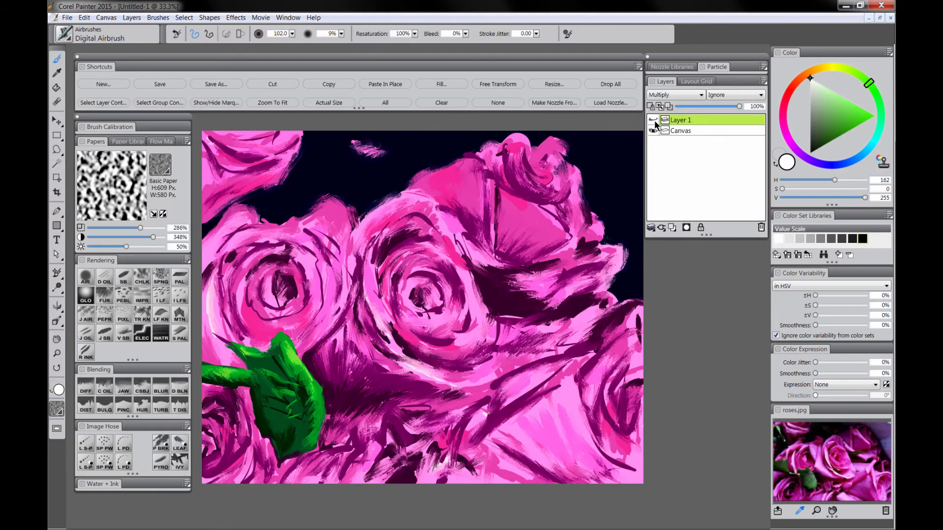
pyautogui.click(653, 120)
pyautogui.click(653, 120)
pyautogui.click(653, 120)
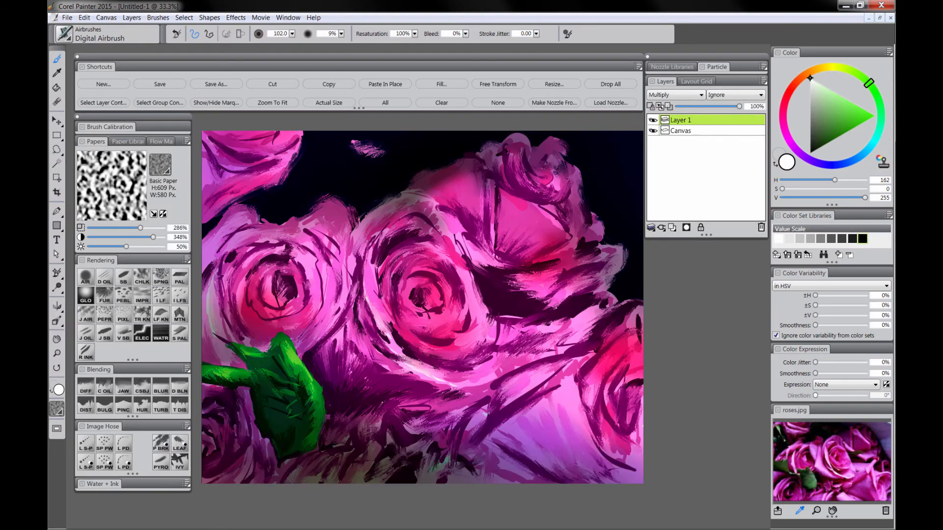
# Step: Blend the glaze over the large lower right petal with the Coarse Oily Blender at size 25.5
pyautogui.click(108, 390)
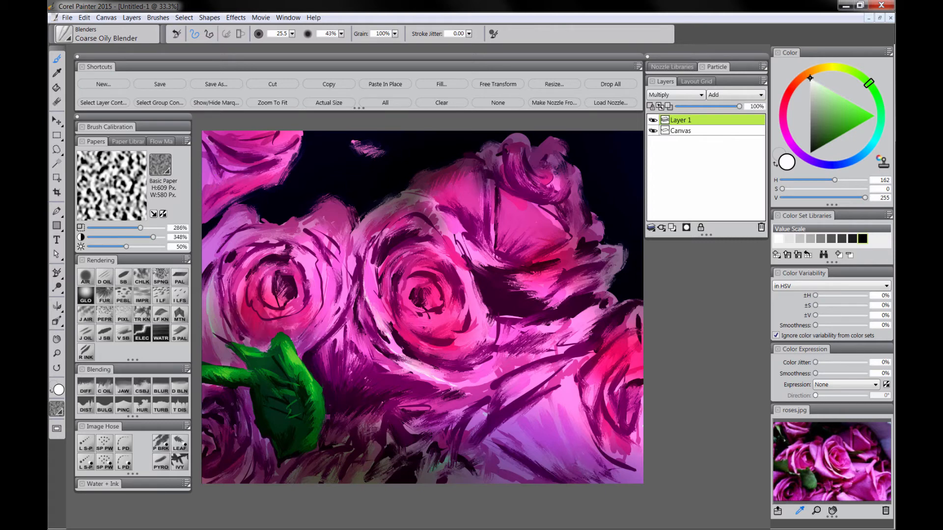
pyautogui.moveTo(520, 419); pyautogui.dragTo(550, 459)
pyautogui.moveTo(493, 450); pyautogui.dragTo(523, 474)
pyautogui.moveTo(546, 426); pyautogui.dragTo(569, 467)
pyautogui.moveTo(554, 413)
pyautogui.mouseDown()
pyautogui.moveTo(581, 470)
pyautogui.moveTo(584, 460)
pyautogui.mouseUp()
pyautogui.moveTo(583, 442)
pyautogui.mouseDown()
pyautogui.moveTo(602, 472)
pyautogui.moveTo(626, 482)
pyautogui.mouseUp()
pyautogui.moveTo(500, 470); pyautogui.dragTo(482, 497)
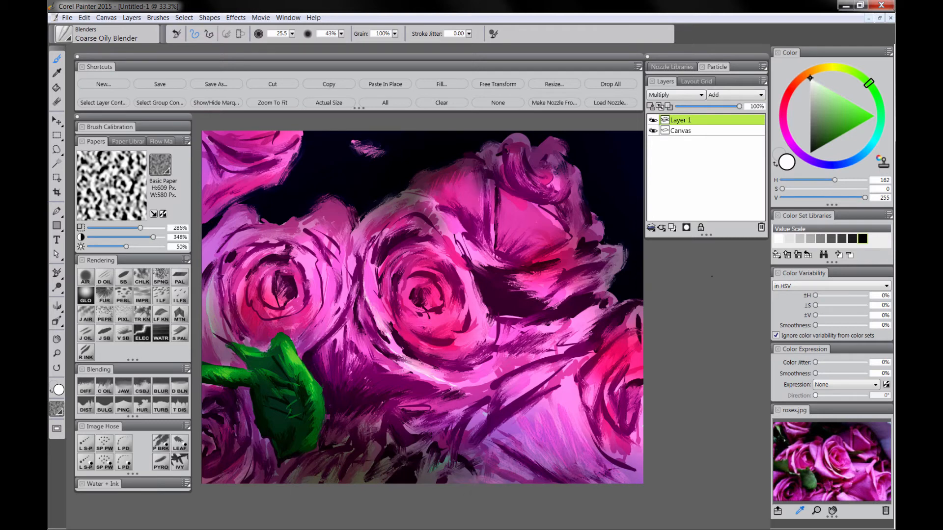
# Step: Add another layer above the glaze layer and set its composite method to Screen
pyautogui.click(672, 227)
pyautogui.click(672, 95)
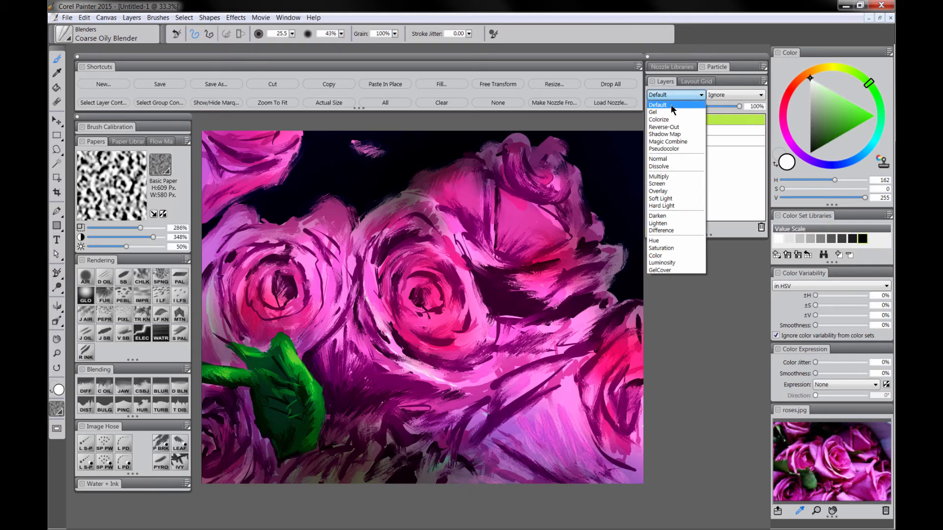
pyautogui.click(674, 184)
# Step: Paint dark magenta glow along the central rose's upper left petals with the Glow brush at size 36.2
pyautogui.moveTo(784, 105); pyautogui.dragTo(785, 133)
pyautogui.moveTo(843, 123); pyautogui.dragTo(864, 123)
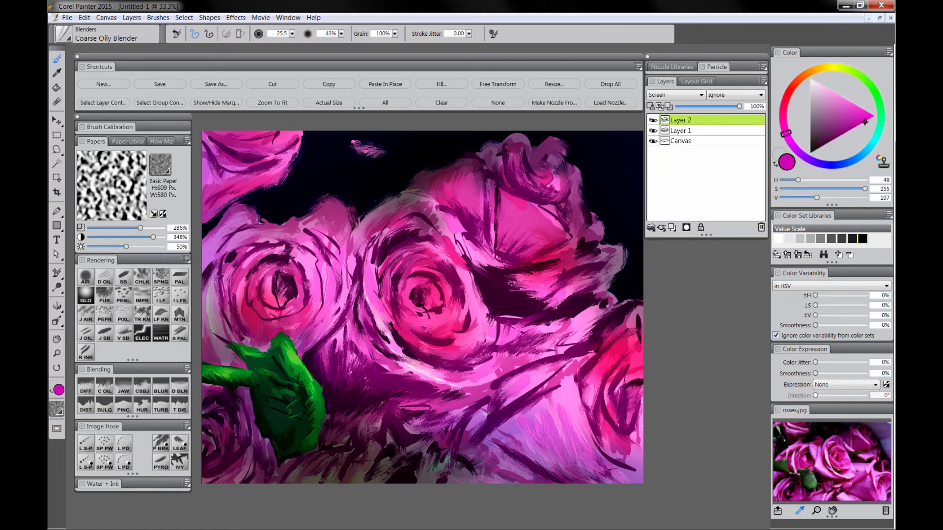
pyautogui.click(92, 300)
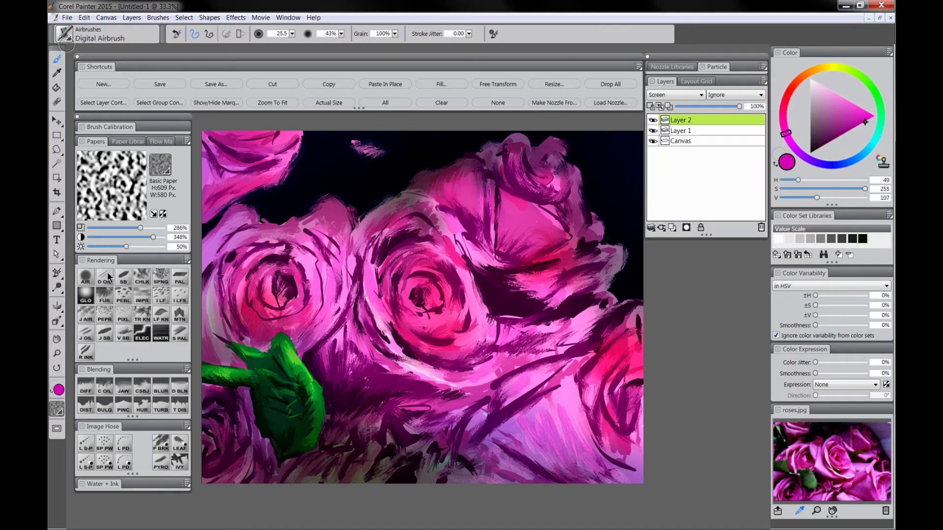
pyautogui.click(830, 143)
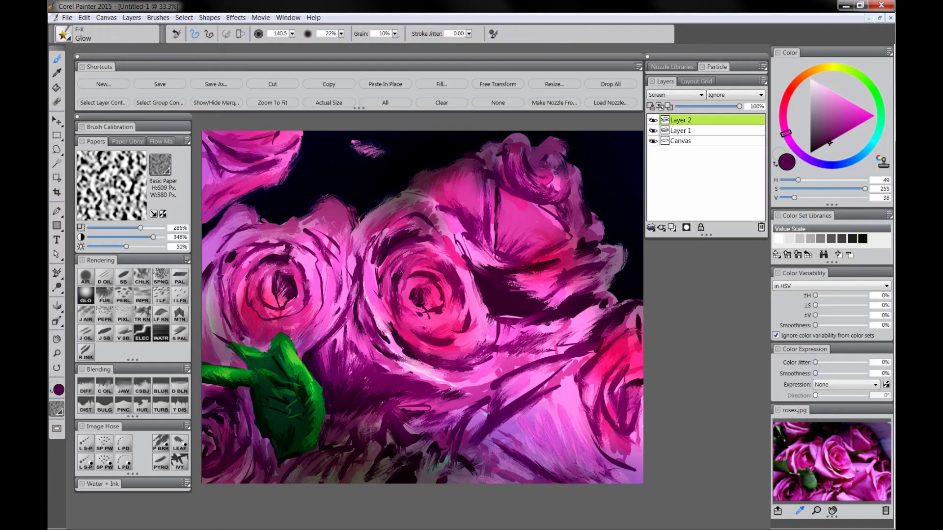
pyautogui.moveTo(258, 258); pyautogui.dragTo(261, 259)
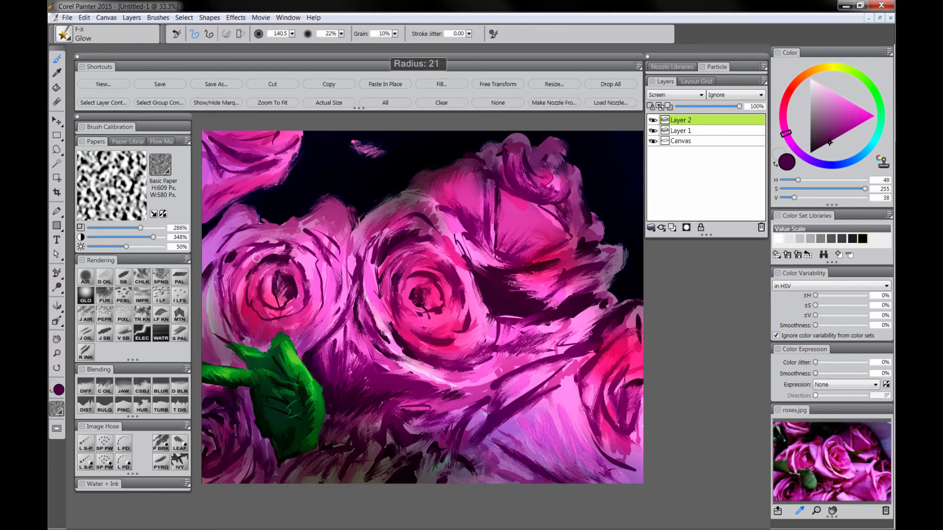
pyautogui.moveTo(380, 277); pyautogui.dragTo(369, 283)
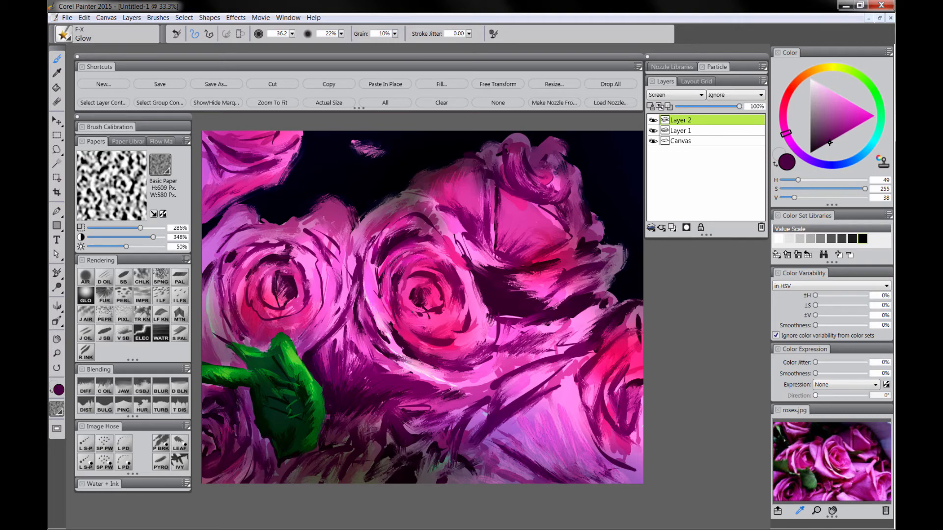
pyautogui.click(851, 130)
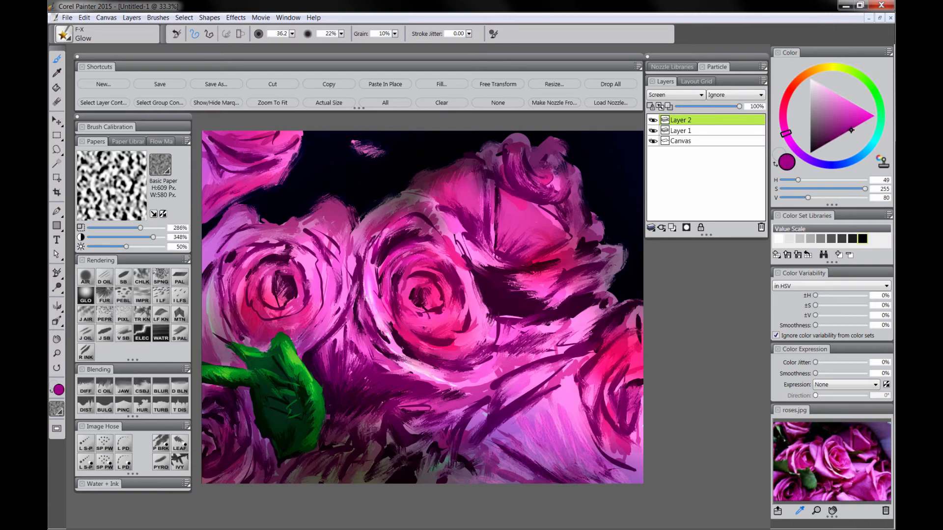
pyautogui.moveTo(408, 243)
pyautogui.mouseDown()
pyautogui.moveTo(391, 254)
pyautogui.moveTo(357, 249)
pyautogui.moveTo(365, 227)
pyautogui.moveTo(413, 198)
pyautogui.moveTo(357, 280)
pyautogui.mouseUp()
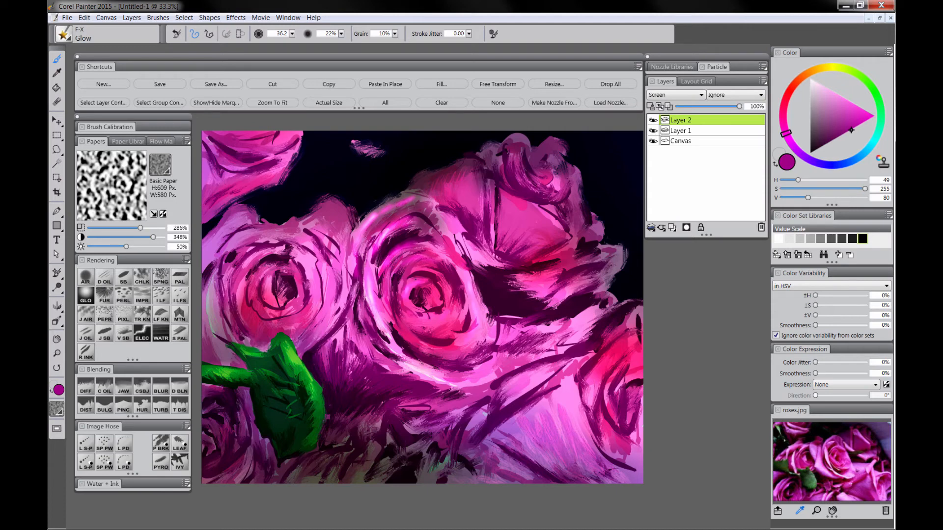
# Step: Paint dark magenta glow with the Glow brush over petals of the central, left and upper right roses on the Screen layer
pyautogui.moveTo(431, 316); pyautogui.dragTo(438, 313)
pyautogui.moveTo(268, 333); pyautogui.dragTo(240, 302)
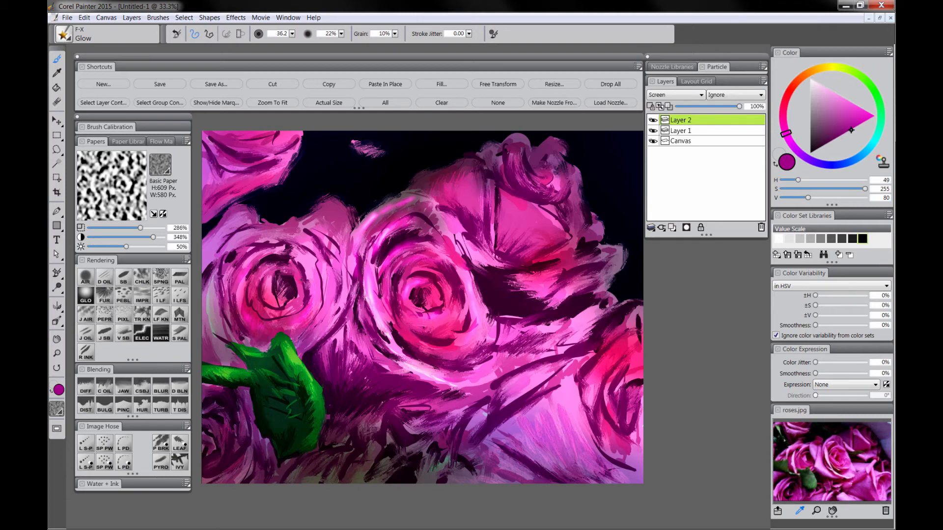
pyautogui.moveTo(309, 217)
pyautogui.mouseDown()
pyautogui.moveTo(338, 220)
pyautogui.moveTo(334, 208)
pyautogui.mouseUp()
pyautogui.moveTo(252, 217)
pyautogui.mouseDown()
pyautogui.moveTo(221, 226)
pyautogui.moveTo(206, 218)
pyautogui.mouseUp()
pyautogui.moveTo(257, 186); pyautogui.dragTo(275, 181)
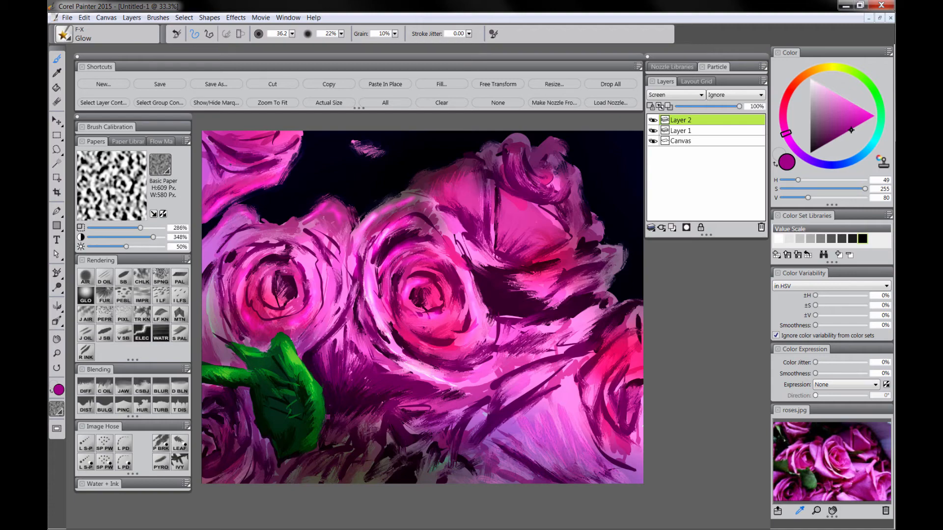
pyautogui.moveTo(411, 186)
pyautogui.mouseDown()
pyautogui.moveTo(503, 142)
pyautogui.moveTo(519, 193)
pyautogui.mouseUp()
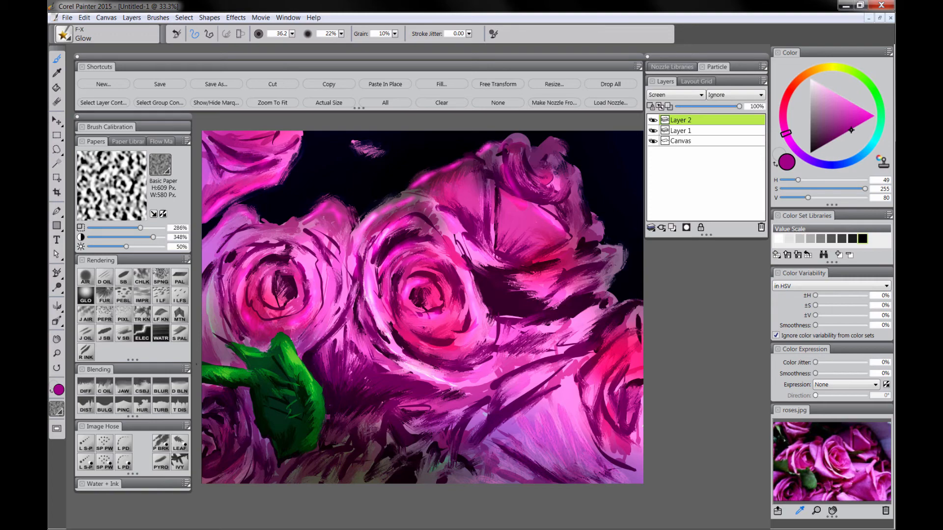
# Step: Paint light yellow-green glow along the leaf's right edge and the stem, and drop all layers onto the canvas
pyautogui.keyDown('alt'); pyautogui.click(294, 357); pyautogui.keyUp('alt')
pyautogui.moveTo(839, 108); pyautogui.dragTo(840, 95)
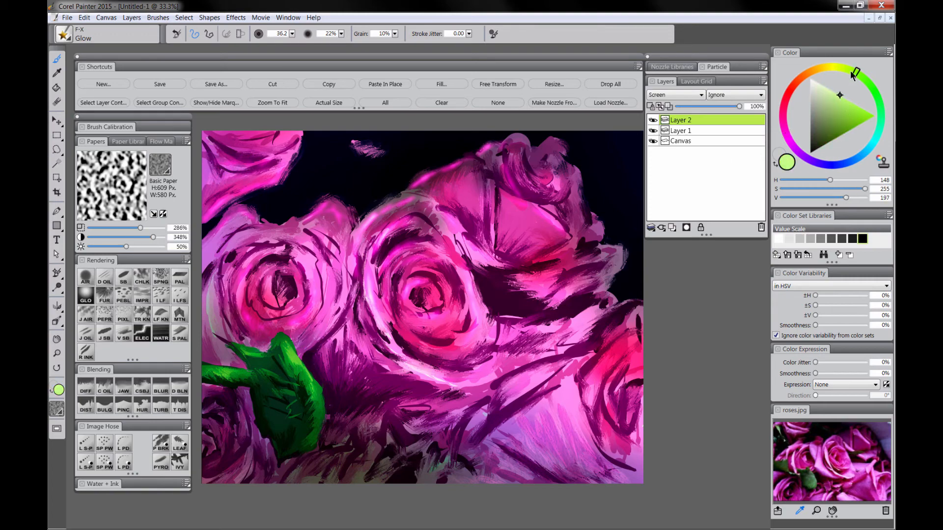
pyautogui.moveTo(289, 347); pyautogui.dragTo(318, 392)
pyautogui.moveTo(216, 367); pyautogui.dragTo(237, 373)
pyautogui.click(616, 85)
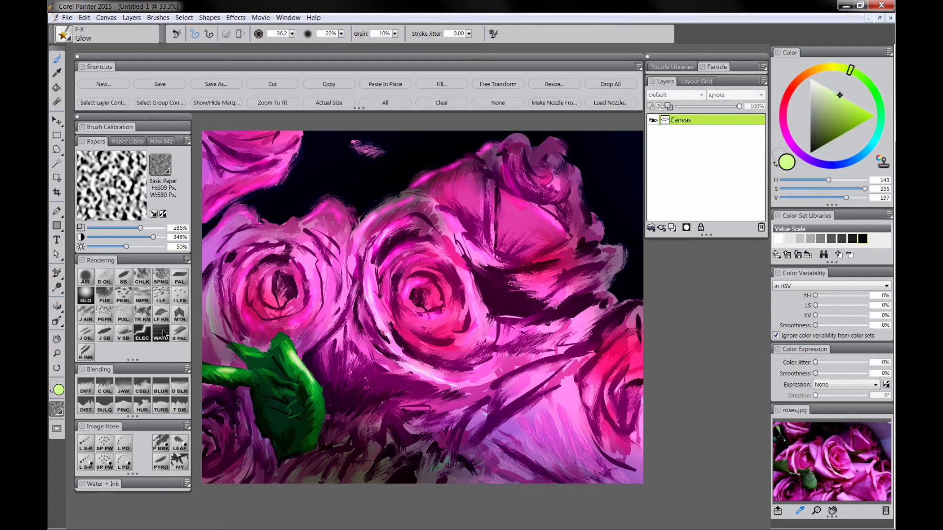
# Step: Blend the central rose's left petals and the leaf's edges with the Coarse Oily Blender at size 25.5
pyautogui.click(105, 387)
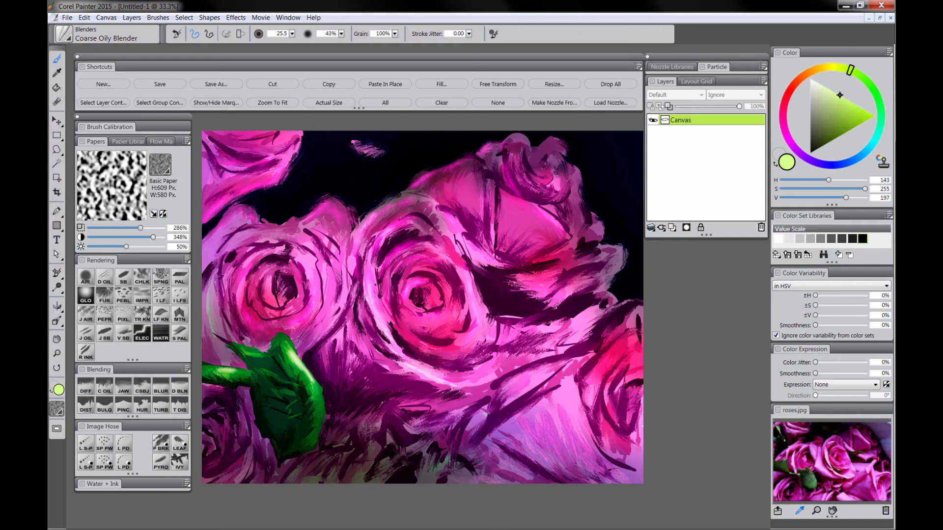
pyautogui.moveTo(376, 288); pyautogui.dragTo(385, 321)
pyautogui.moveTo(288, 348); pyautogui.dragTo(316, 420)
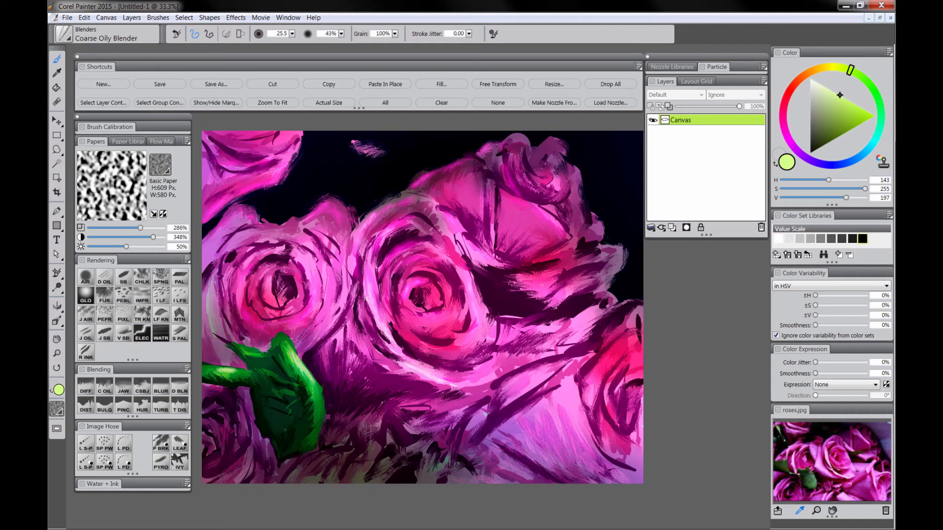
pyautogui.moveTo(265, 438); pyautogui.dragTo(275, 459)
pyautogui.moveTo(249, 388); pyautogui.dragTo(254, 420)
pyautogui.moveTo(285, 462); pyautogui.dragTo(302, 450)
# Step: Blend the petals below and along the right side of the central rose and across the lower right petal
pyautogui.moveTo(421, 379); pyautogui.dragTo(455, 387)
pyautogui.moveTo(524, 365); pyautogui.dragTo(491, 386)
pyautogui.moveTo(576, 384); pyautogui.dragTo(587, 423)
pyautogui.moveTo(449, 233); pyautogui.dragTo(466, 262)
pyautogui.moveTo(461, 245); pyautogui.dragTo(477, 274)
pyautogui.moveTo(483, 298); pyautogui.dragTo(490, 316)
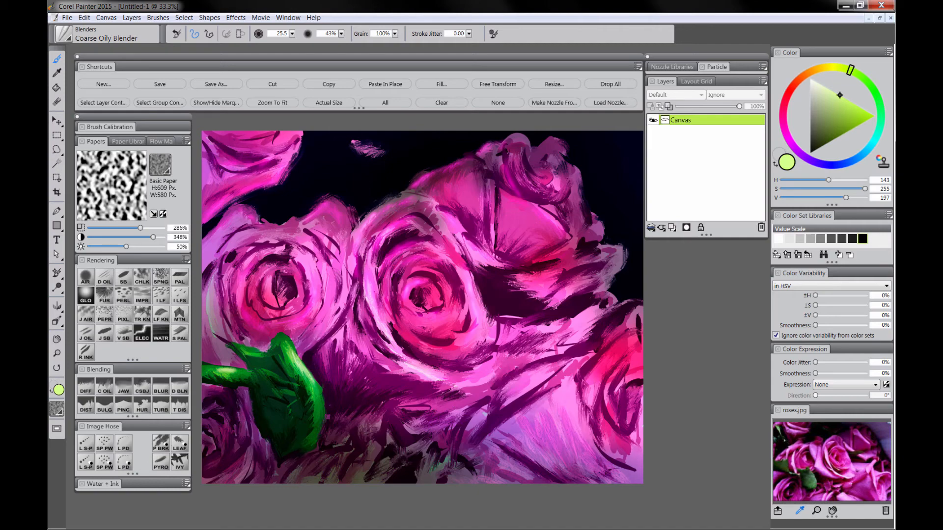
pyautogui.moveTo(483, 427); pyautogui.dragTo(509, 442)
pyautogui.moveTo(457, 465); pyautogui.dragTo(468, 483)
pyautogui.moveTo(568, 381); pyautogui.dragTo(533, 402)
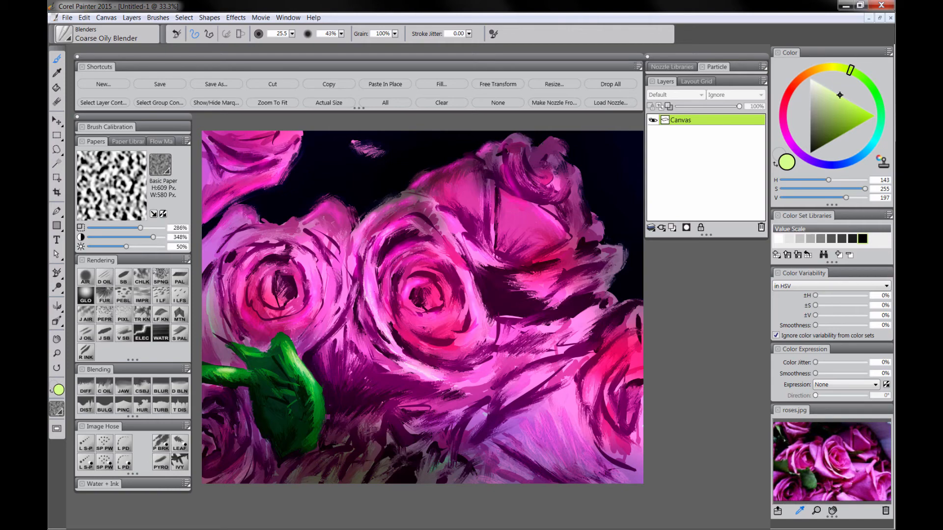
# Step: Add a new layer above the canvas and name it "texture"
pyautogui.click(675, 227)
pyautogui.doubleClick(681, 119)
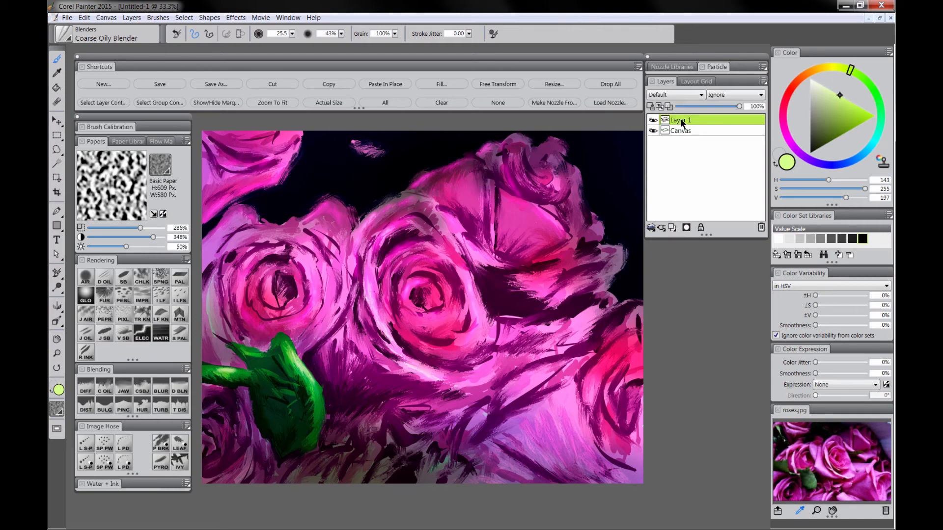
pyautogui.write('texture')
pyautogui.press('Return')
# Step: Fill the texture layer with middle gray at 100% opacity and set its composite method to Overlay
pyautogui.click(821, 239)
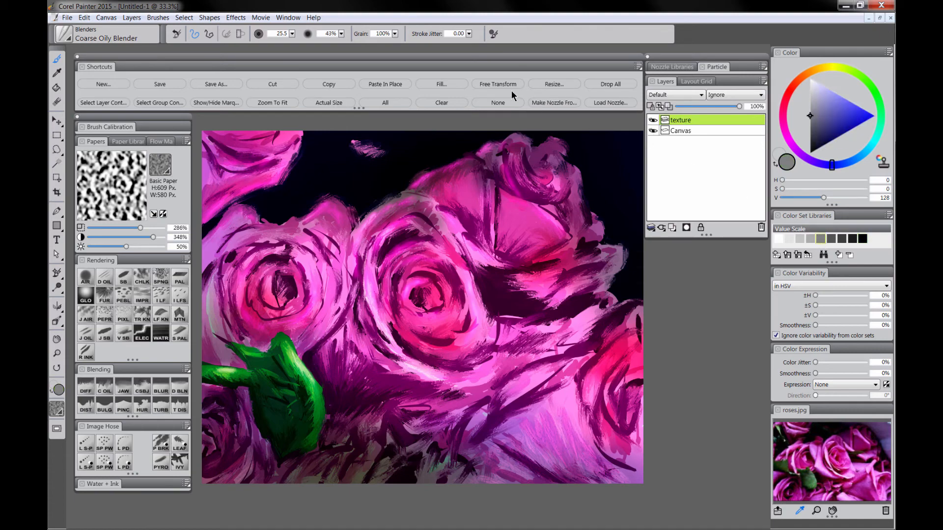
pyautogui.click(441, 84)
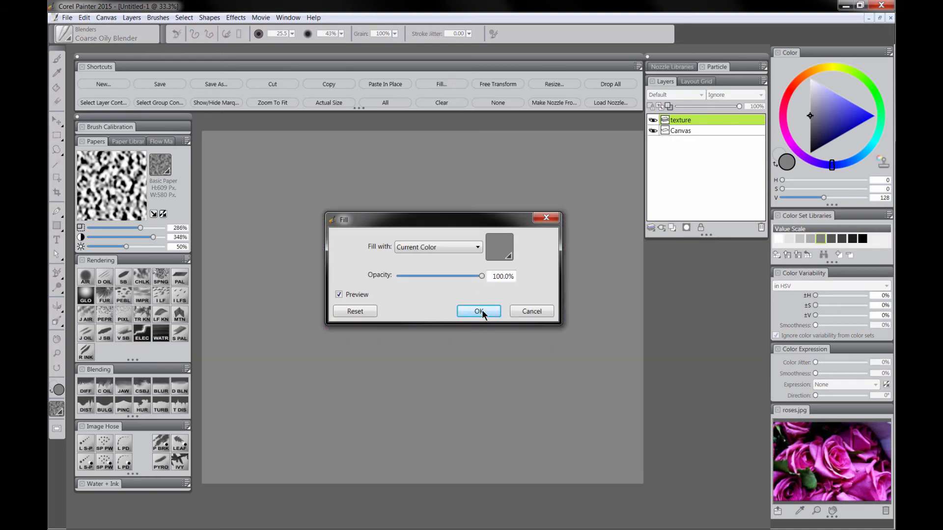
pyautogui.click(481, 310)
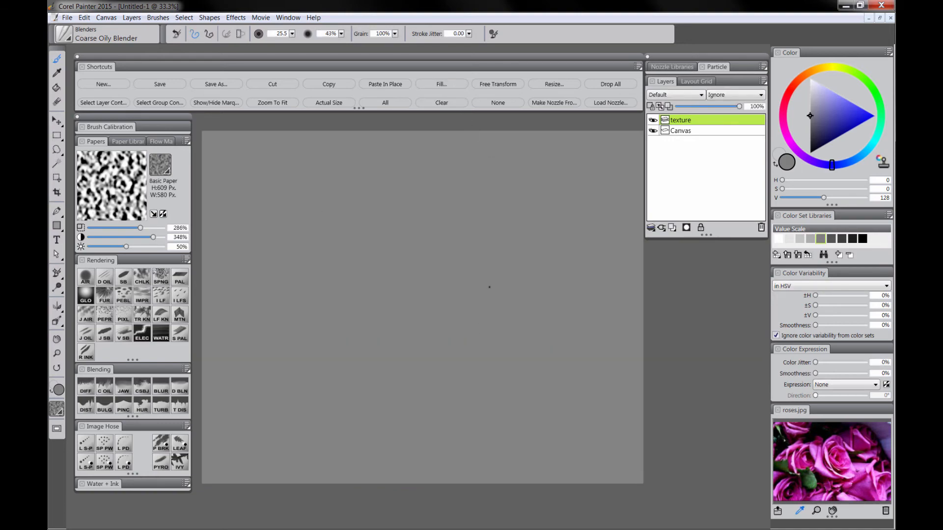
pyautogui.click(667, 96)
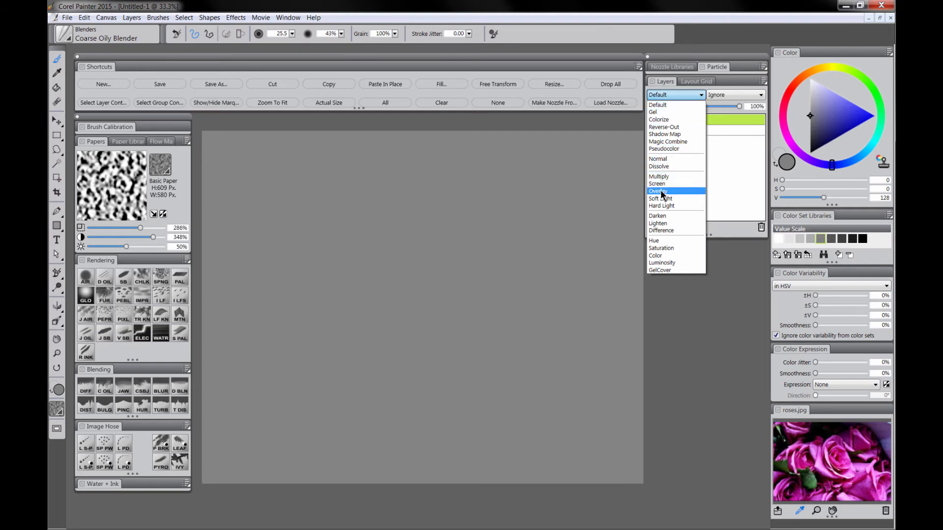
pyautogui.click(660, 191)
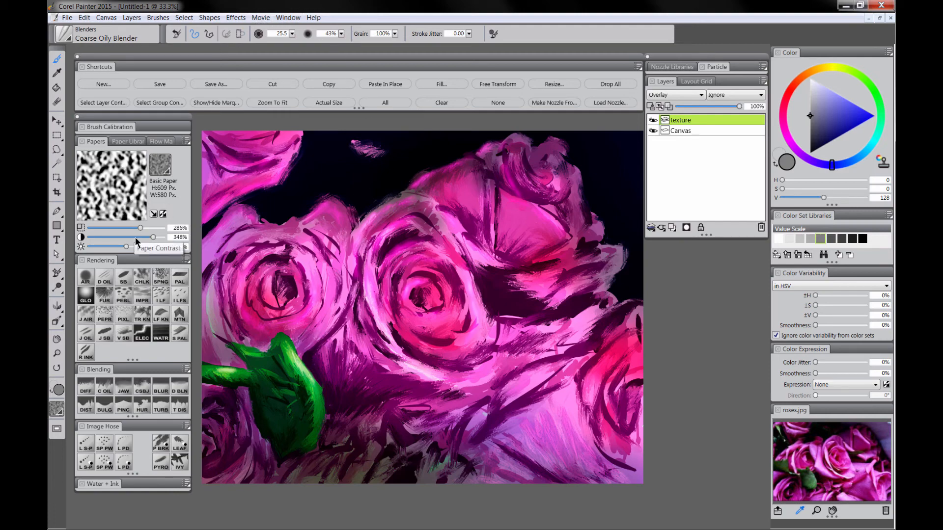
pyautogui.click(161, 167)
pyautogui.click(161, 166)
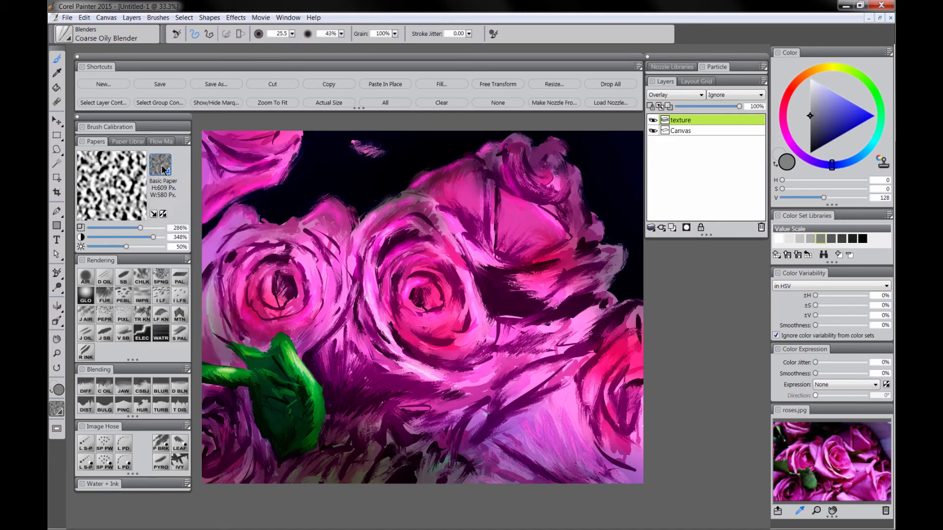
pyautogui.click(161, 165)
pyautogui.click(179, 161)
pyautogui.click(288, 19)
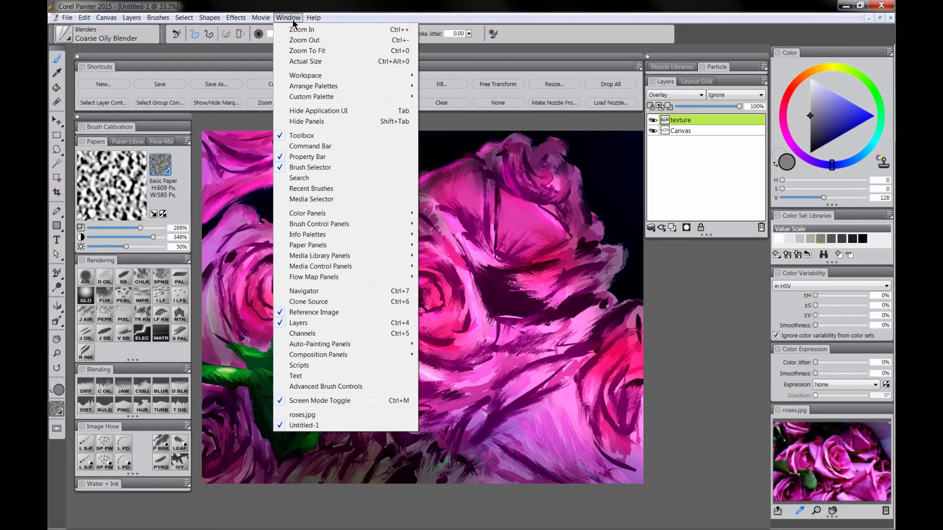
# Step: Apply a surface texture to the texture layer using the Gessoed Canvas paper with an amount of 100% and shine of 40%
pyautogui.moveTo(227, 19)
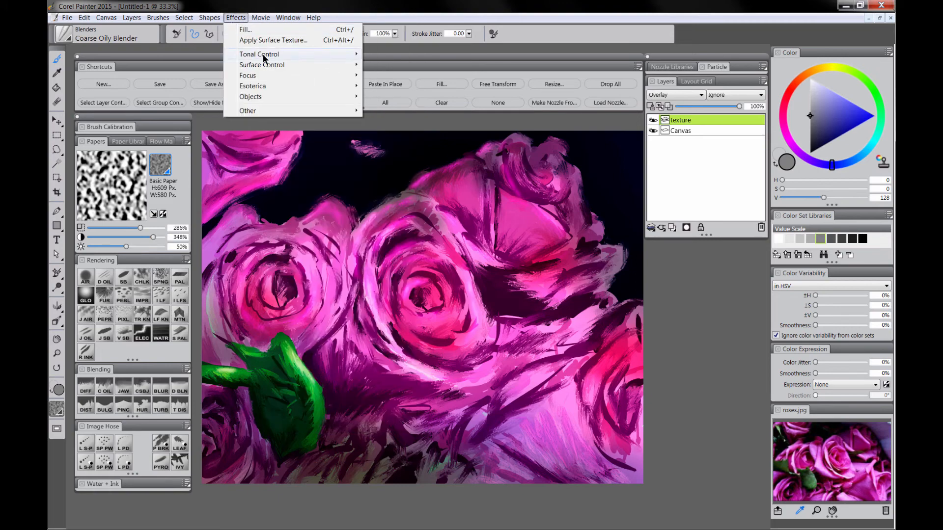
pyautogui.moveTo(275, 65)
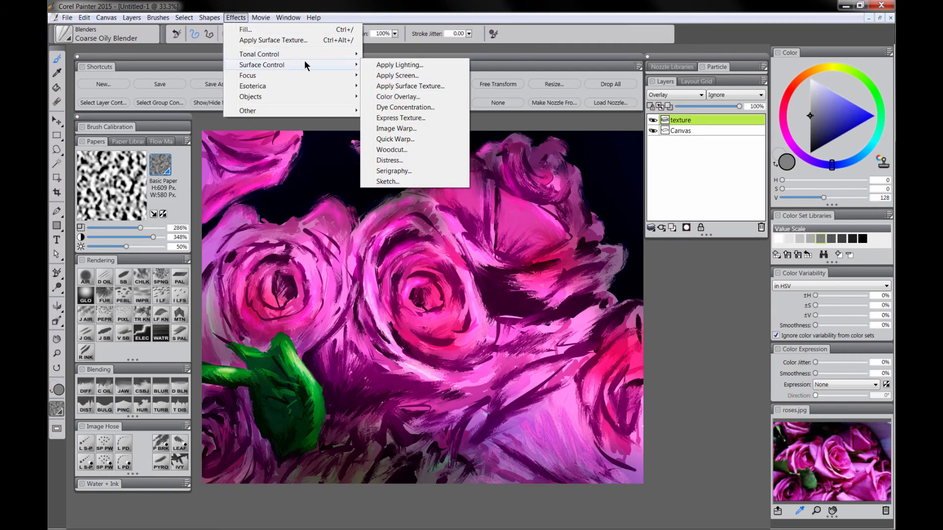
pyautogui.click(405, 85)
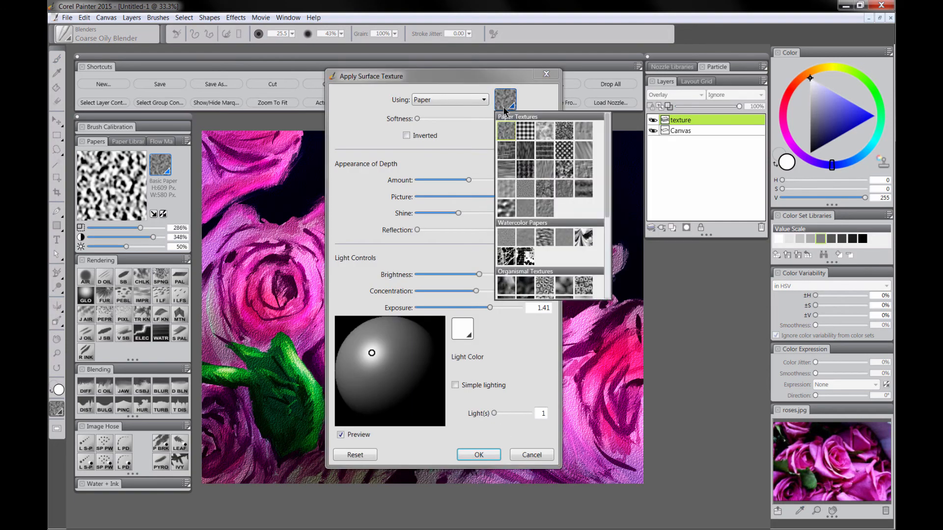
pyautogui.click(543, 155)
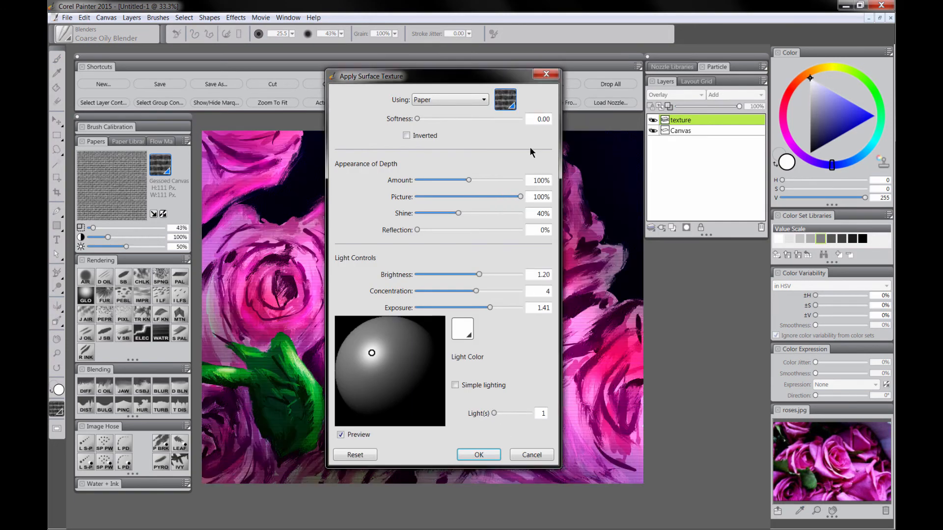
pyautogui.moveTo(474, 79); pyautogui.dragTo(565, 133)
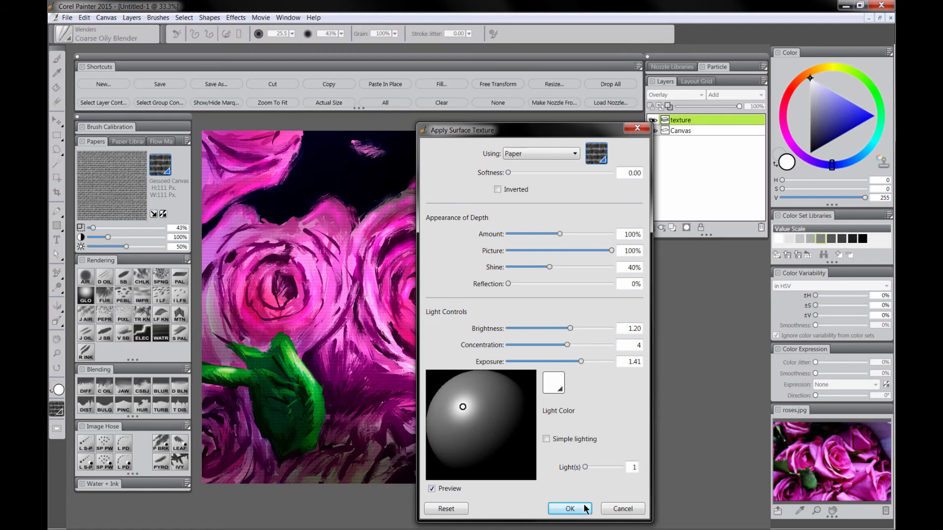
pyautogui.click(569, 508)
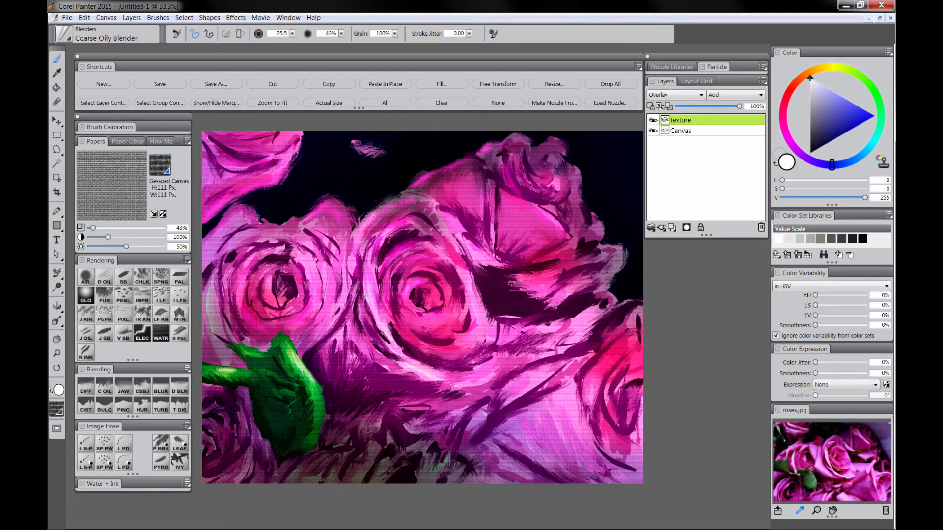
# Step: Scale the Gessoed Canvas paper to 122% and apply the surface texture to the texture layer again
pyautogui.doubleClick(56, 356)
pyautogui.click(108, 228)
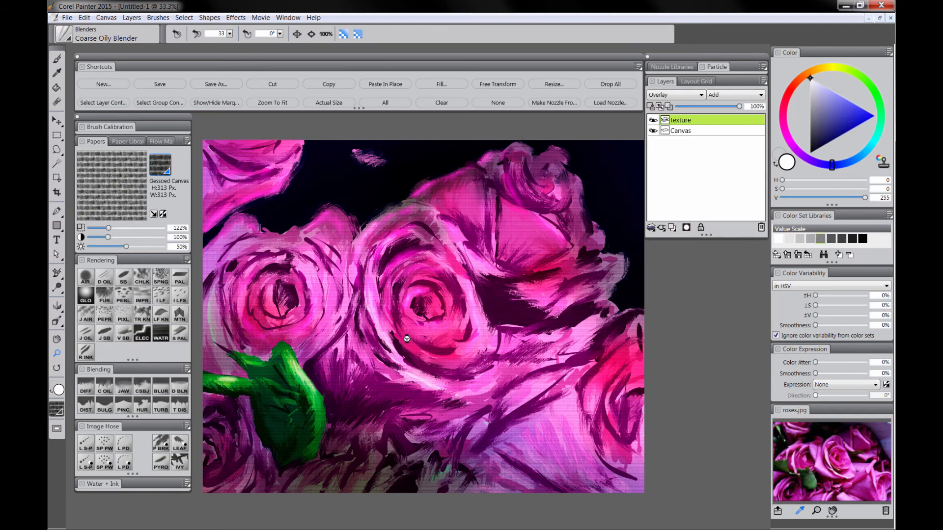
pyautogui.click(236, 17)
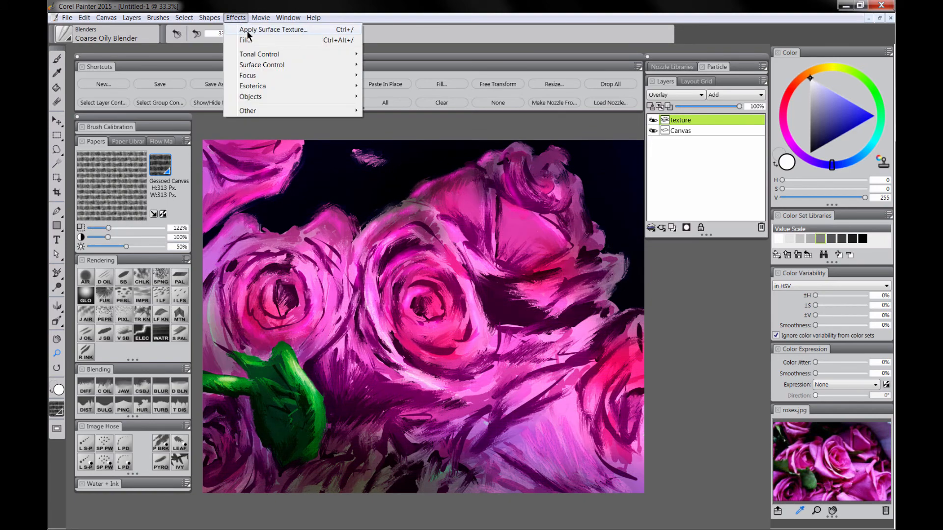
pyautogui.moveTo(296, 65)
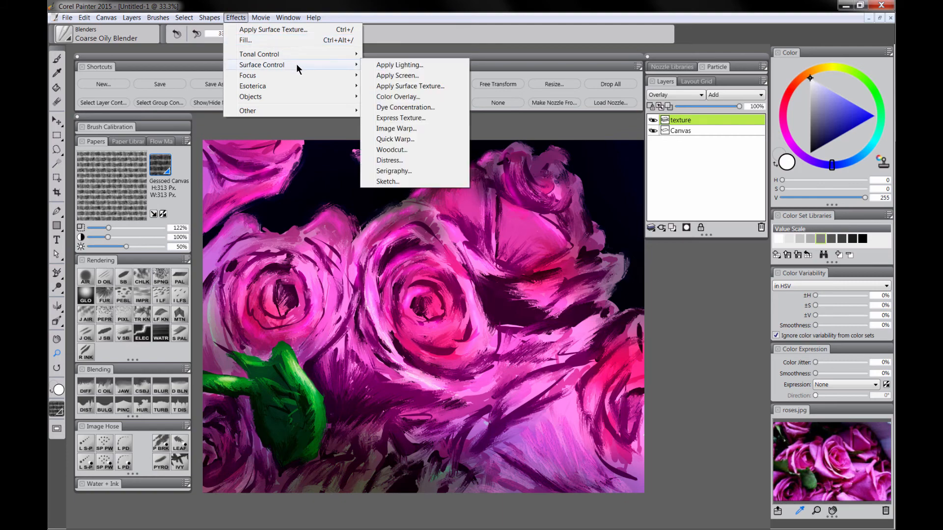
pyautogui.click(427, 86)
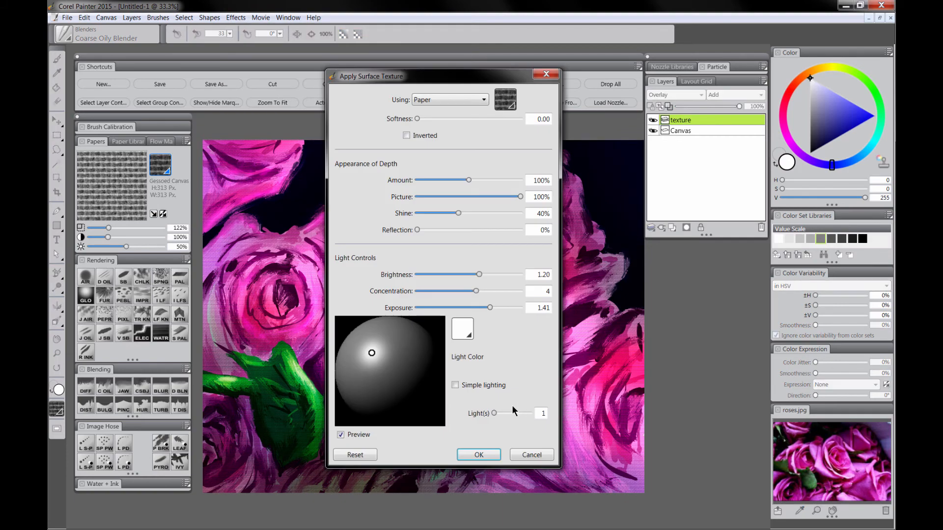
pyautogui.moveTo(453, 81); pyautogui.dragTo(566, 110)
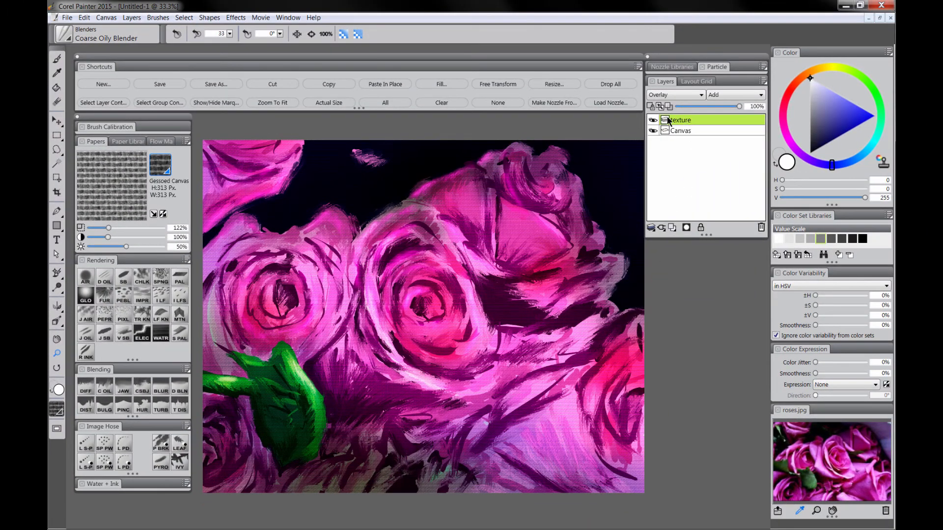
# Step: Toggle the texture layer's visibility to compare the painting with and without the canvas texture
pyautogui.click(653, 121)
pyautogui.click(653, 120)
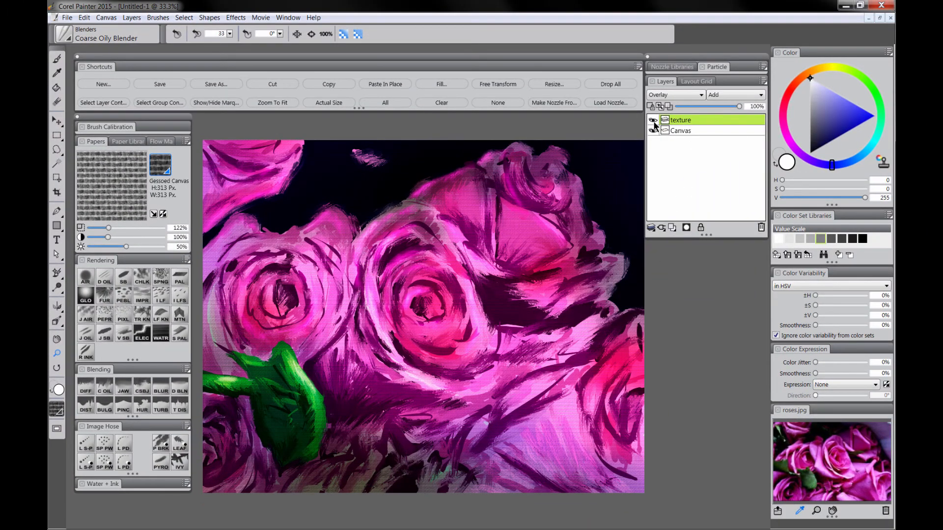
# Step: Blend the left rose's upper petal edges and the leaf on the canvas beneath the texture with the Coarse Oily Blender
pyautogui.click(691, 131)
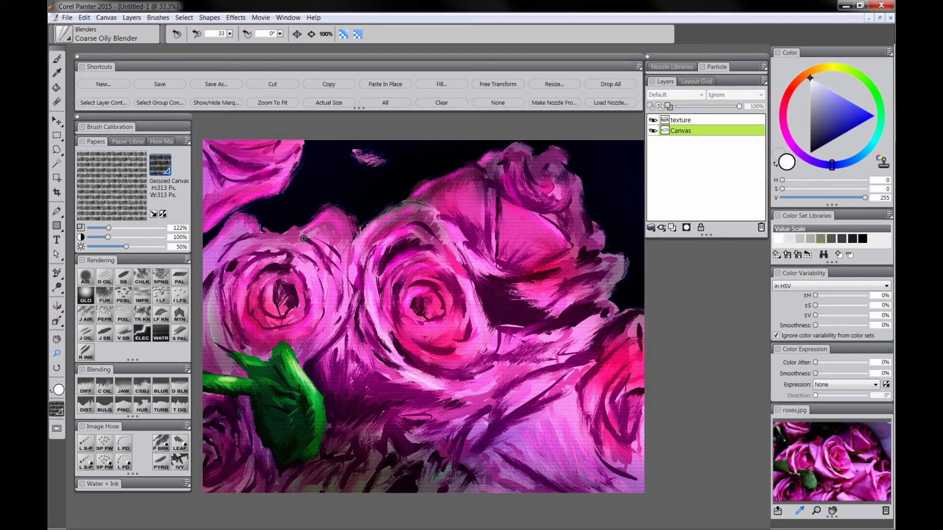
pyautogui.click(107, 387)
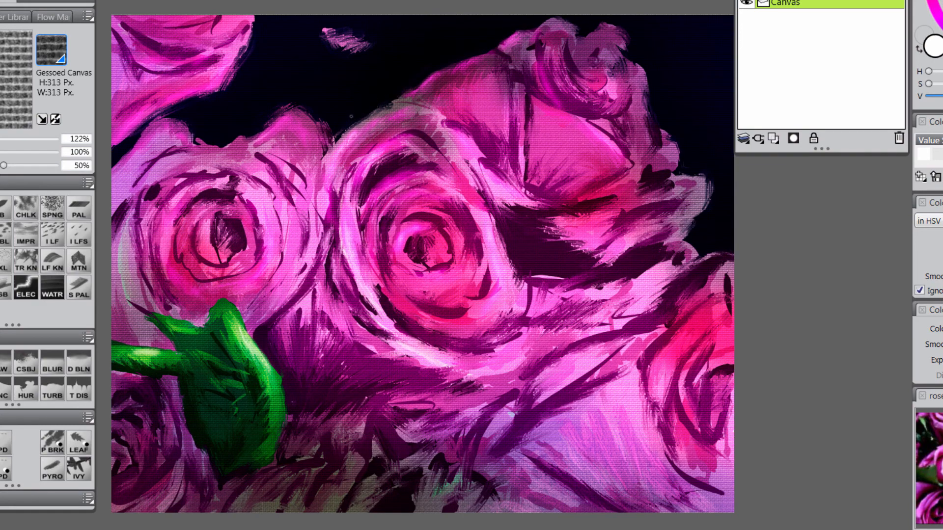
pyautogui.moveTo(322, 118); pyautogui.dragTo(334, 143)
pyautogui.moveTo(278, 111); pyautogui.dragTo(300, 105)
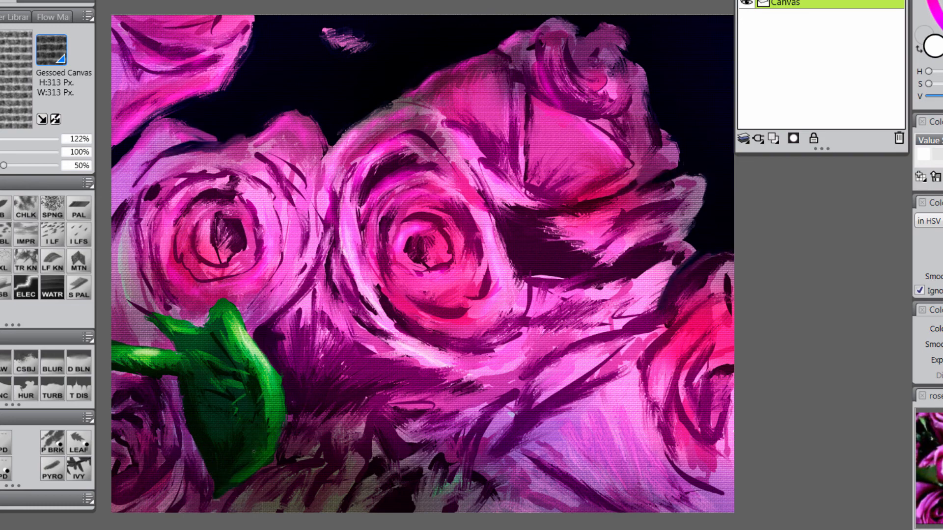
pyautogui.moveTo(253, 458); pyautogui.dragTo(236, 472)
pyautogui.moveTo(265, 423)
pyautogui.mouseDown()
pyautogui.moveTo(266, 402)
pyautogui.moveTo(229, 344)
pyautogui.mouseUp()
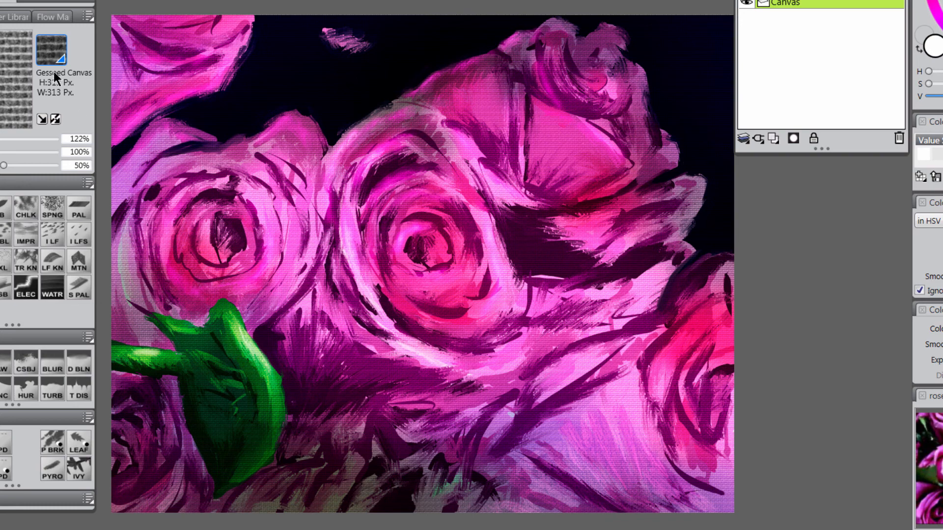
# Step: Try smearing the upper left rose's pink into the dark background beneath the texture, and undo the stroke
pyautogui.moveTo(221, 79); pyautogui.dragTo(312, 79)
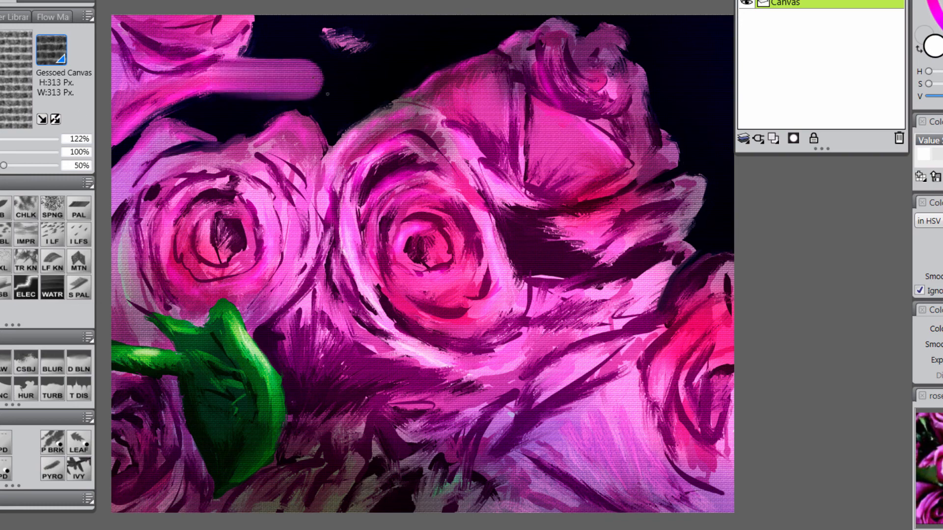
pyautogui.hotkey('ctrl', 'z')
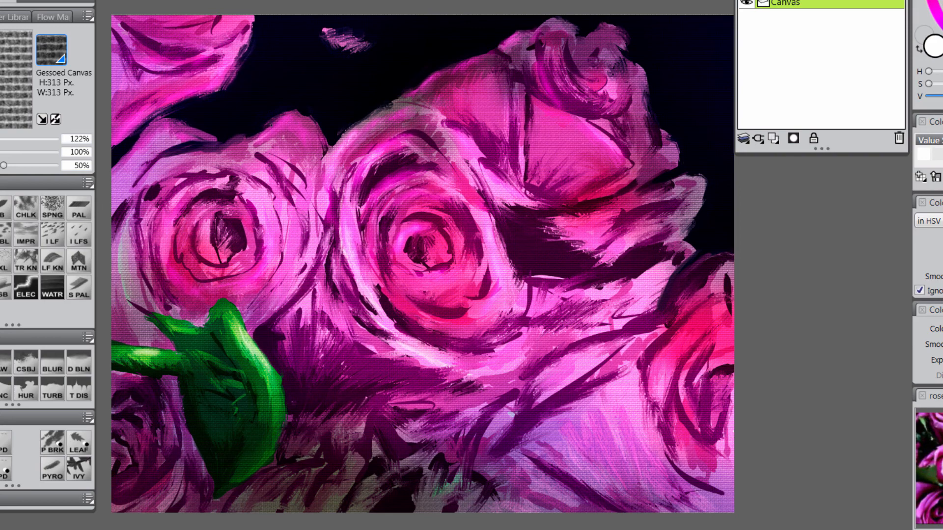
# Step: Smear the central rose's upper petal edge with the Coarse Oily Blender, and make the texture layer active
pyautogui.moveTo(411, 92); pyautogui.dragTo(399, 99)
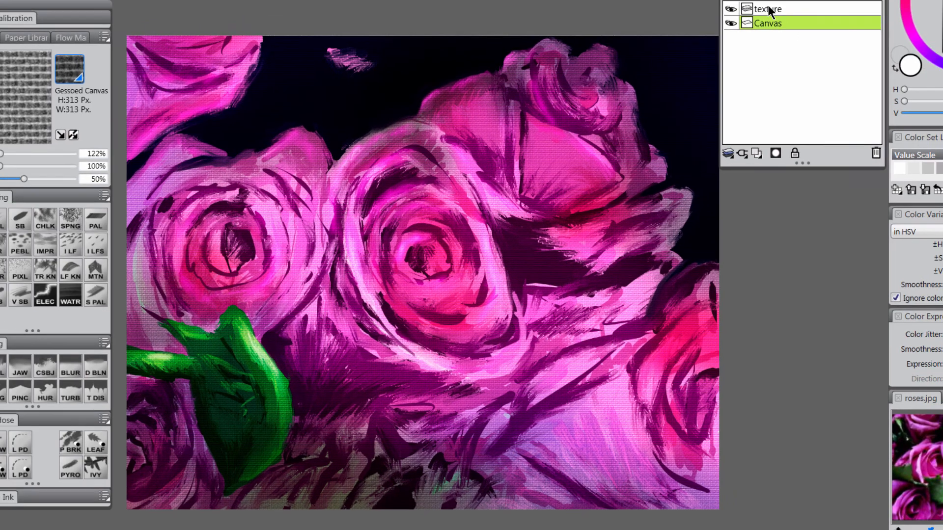
pyautogui.click(768, 10)
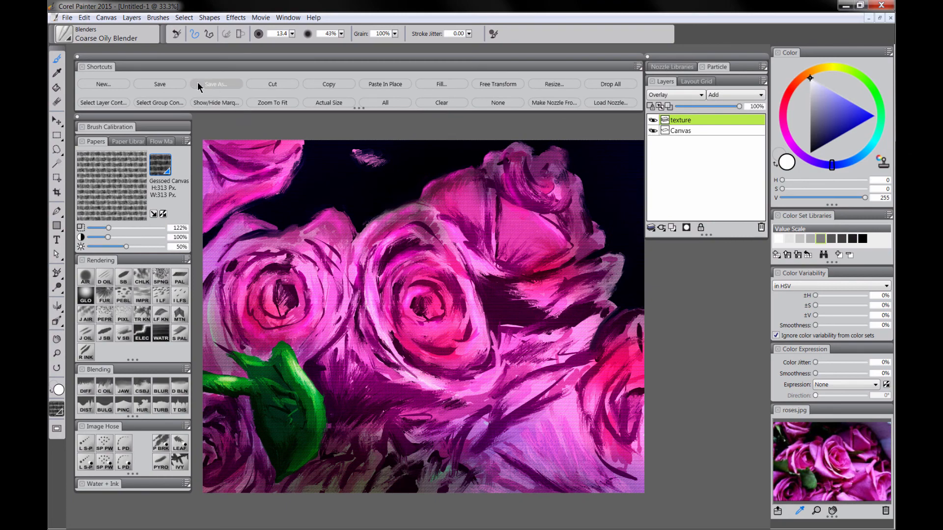
# Step: Save the layered painting as roses1 in Photoshop (*.psd) format in the guided painting folder
pyautogui.click(175, 88)
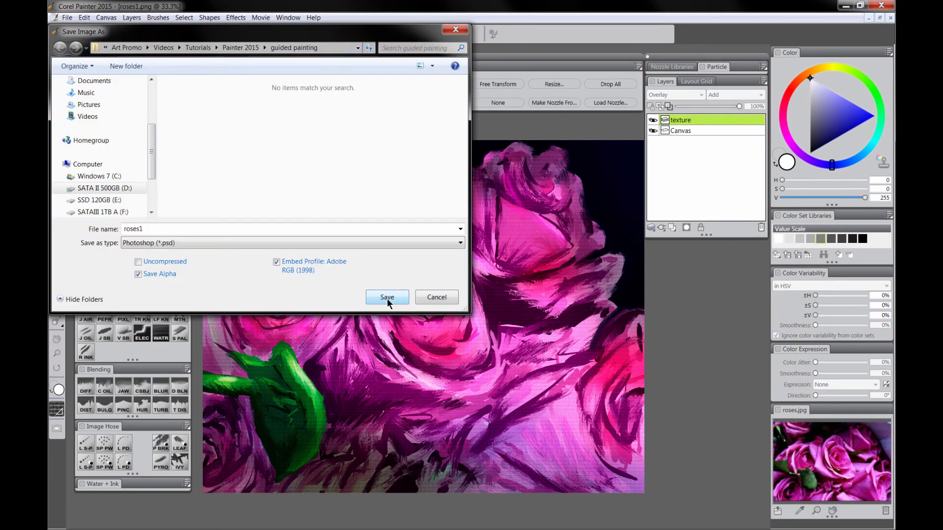
pyautogui.click(170, 244)
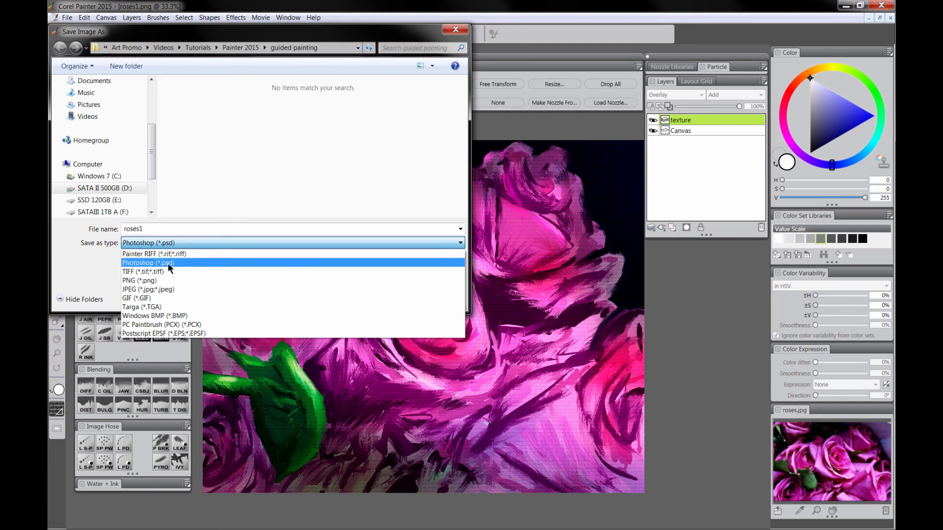
pyautogui.click(169, 263)
pyautogui.click(383, 297)
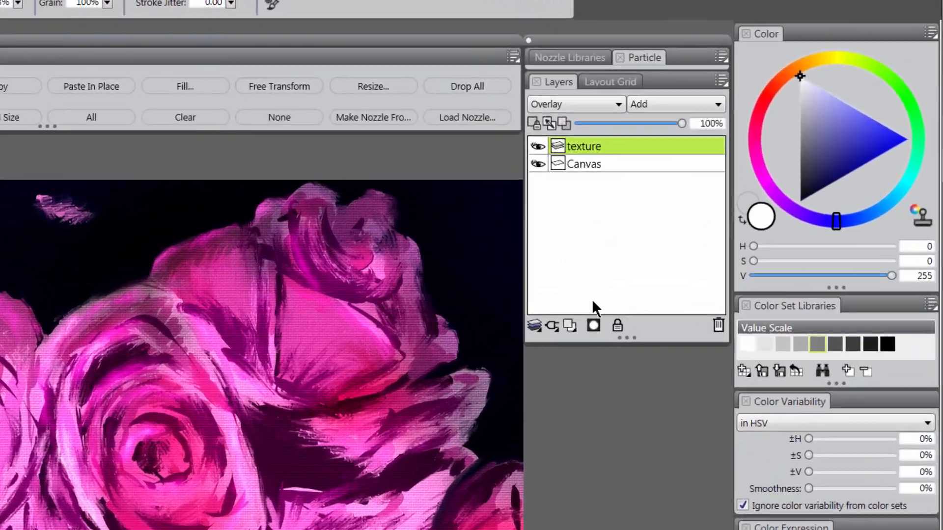
# Step: Add a layer mask to the texture layer and thin the canvas texture using the Sponge in black at a large brush size
pyautogui.click(593, 325)
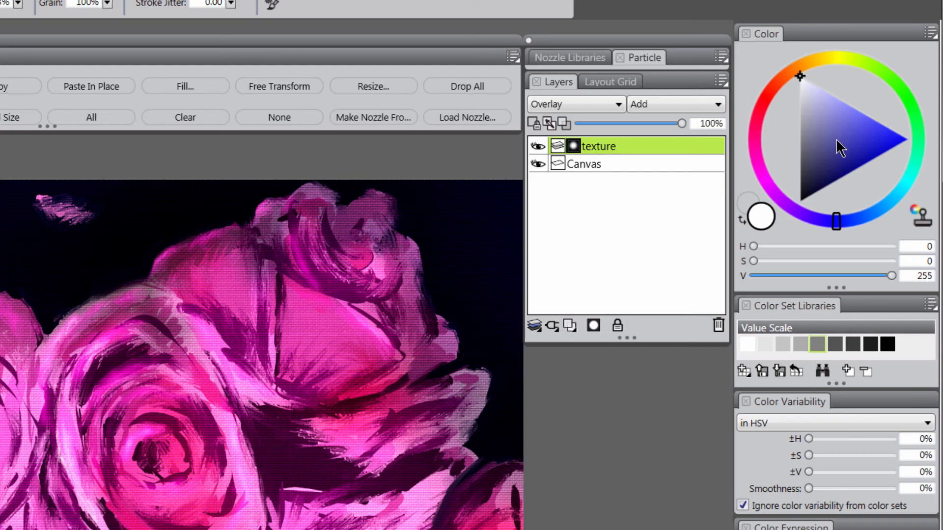
pyautogui.moveTo(830, 156); pyautogui.dragTo(795, 220)
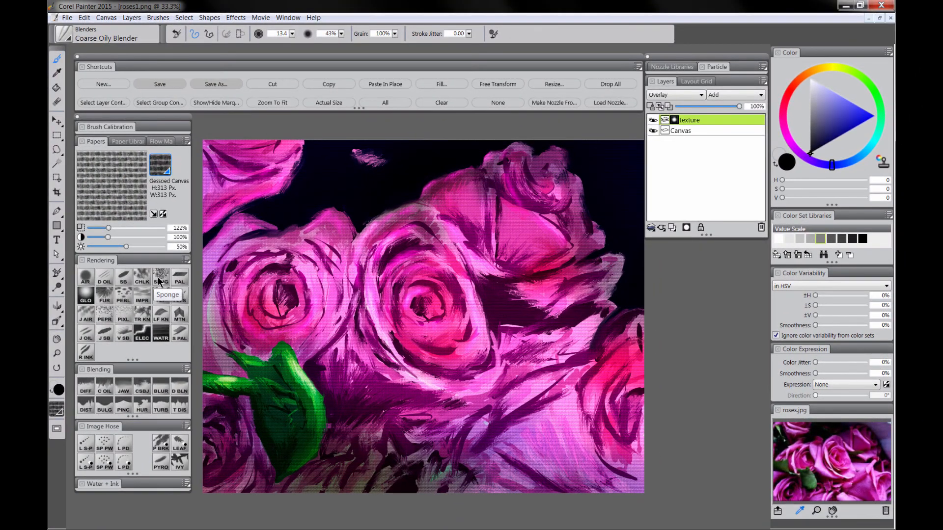
pyautogui.click(160, 278)
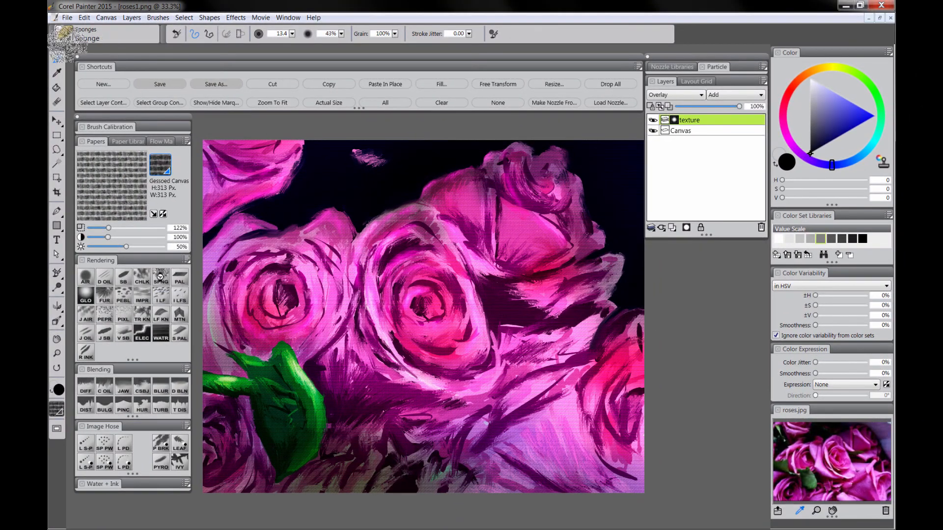
pyautogui.press('Tab')
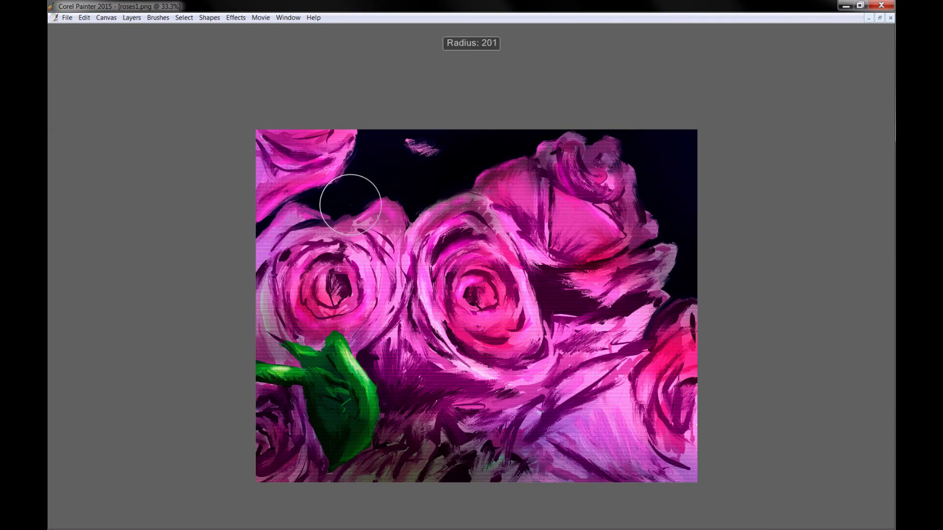
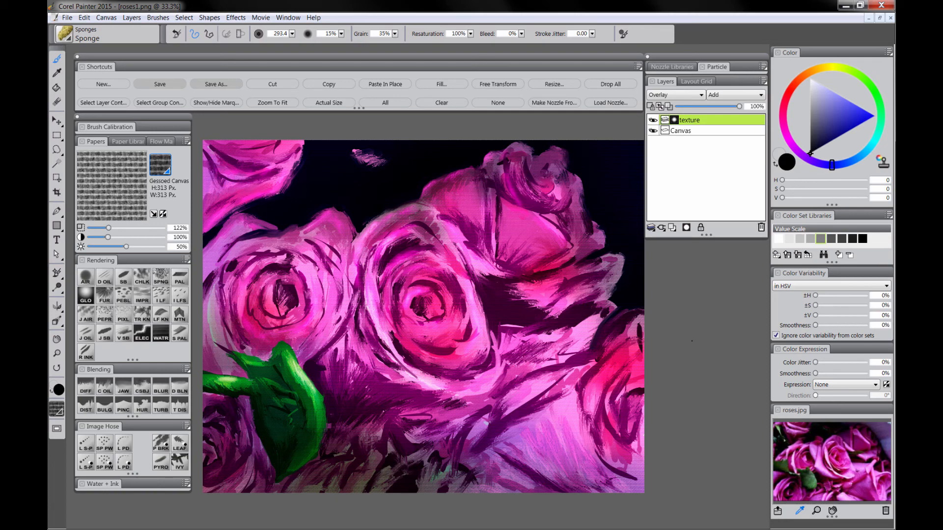
# Step: Add a layer above the texture layer, name it texture2, and set its blending to Overlay
pyautogui.click(672, 228)
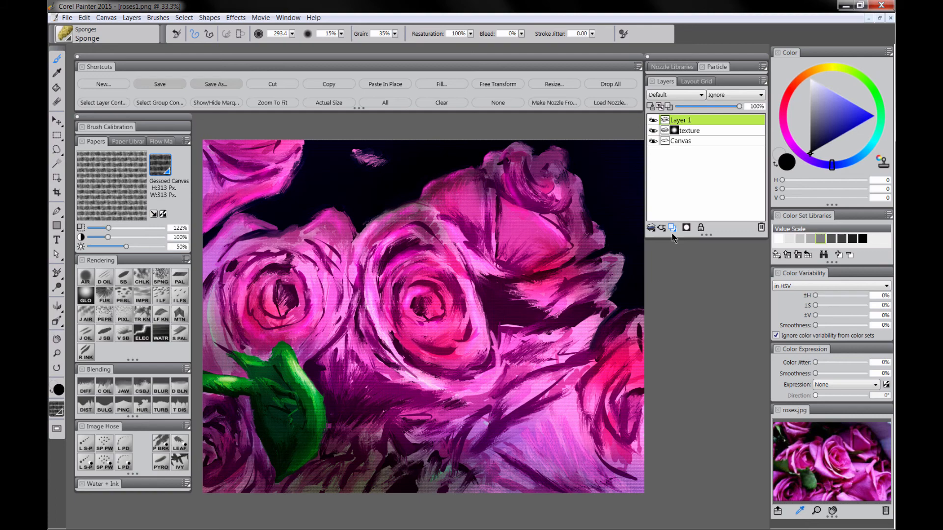
pyautogui.doubleClick(682, 115)
pyautogui.write('text')
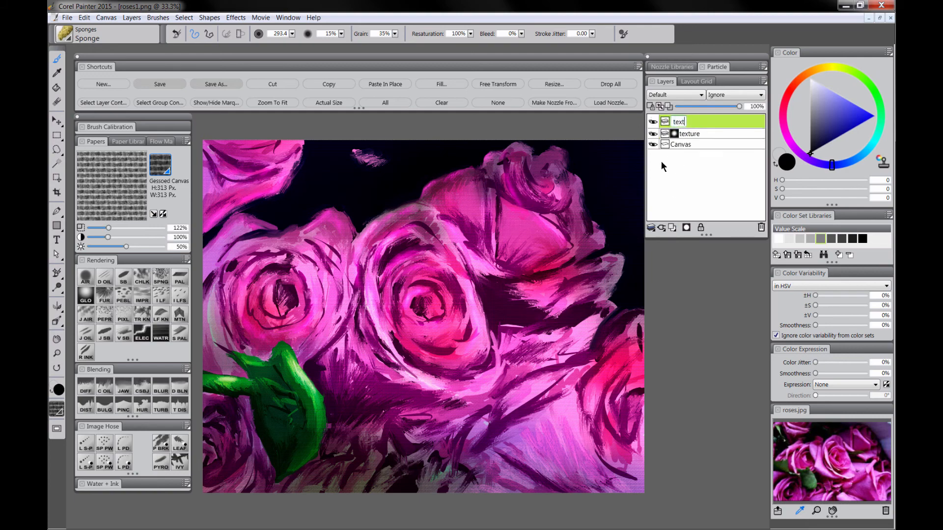
pyautogui.write('ure2')
pyautogui.press('Return')
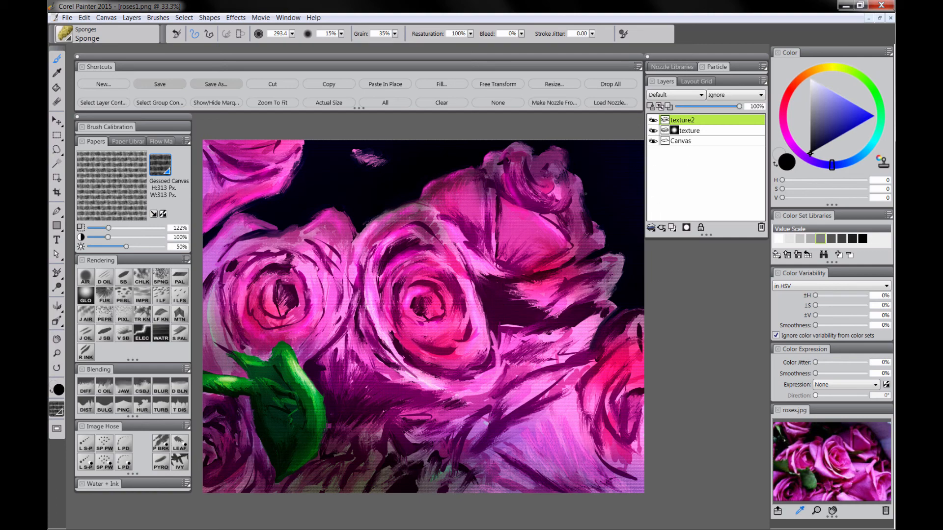
pyautogui.click(680, 96)
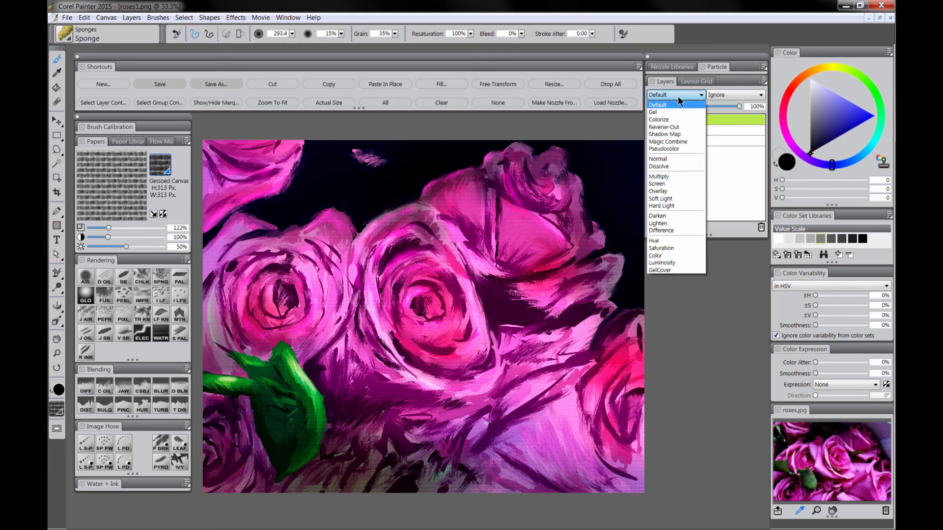
pyautogui.click(657, 191)
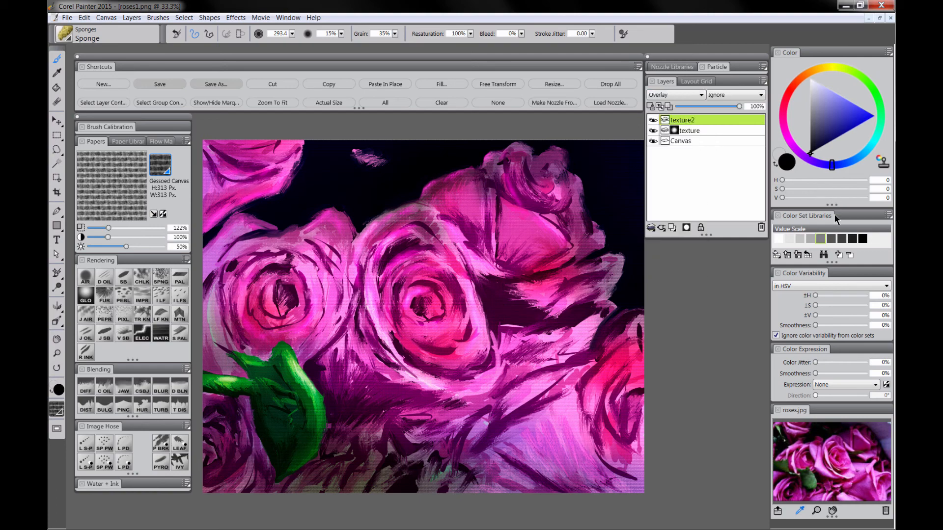
# Step: Fill the texture2 layer with the middle gray (V 128) from the Value Scale color set
pyautogui.click(821, 240)
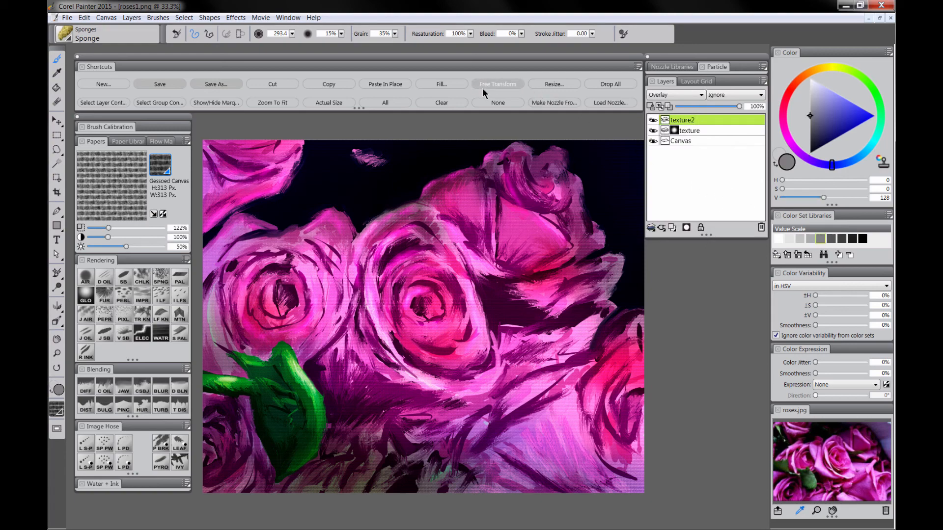
pyautogui.click(441, 84)
pyautogui.click(478, 312)
# Step: Switch the paper to the mottled black-and-white Simulated Wo... texture and apply it as a paper-based surface texture to the texture2 layer
pyautogui.click(166, 164)
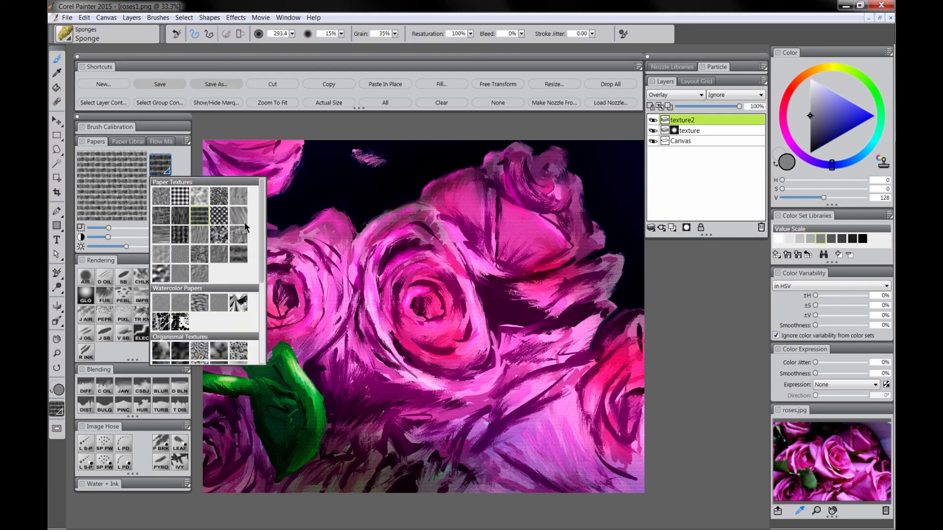
pyautogui.click(220, 236)
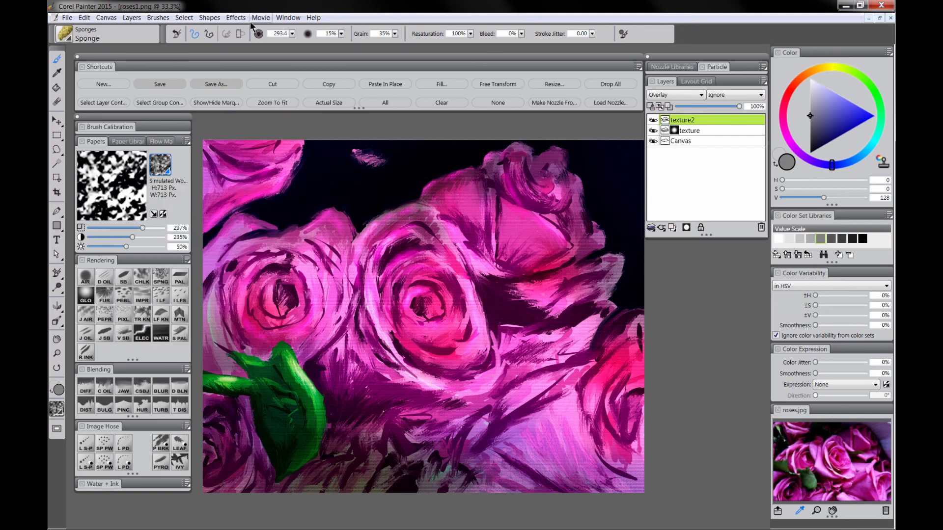
pyautogui.click(236, 18)
pyautogui.moveTo(258, 65)
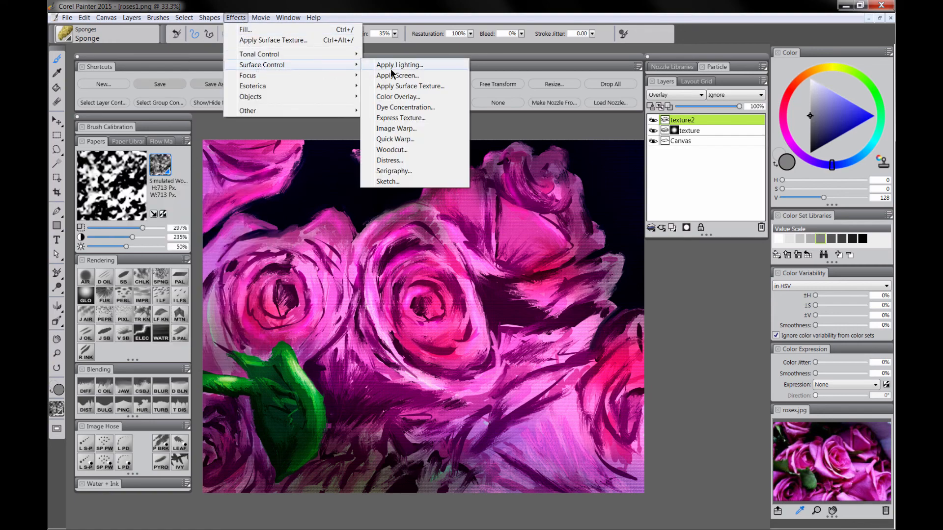
pyautogui.click(411, 86)
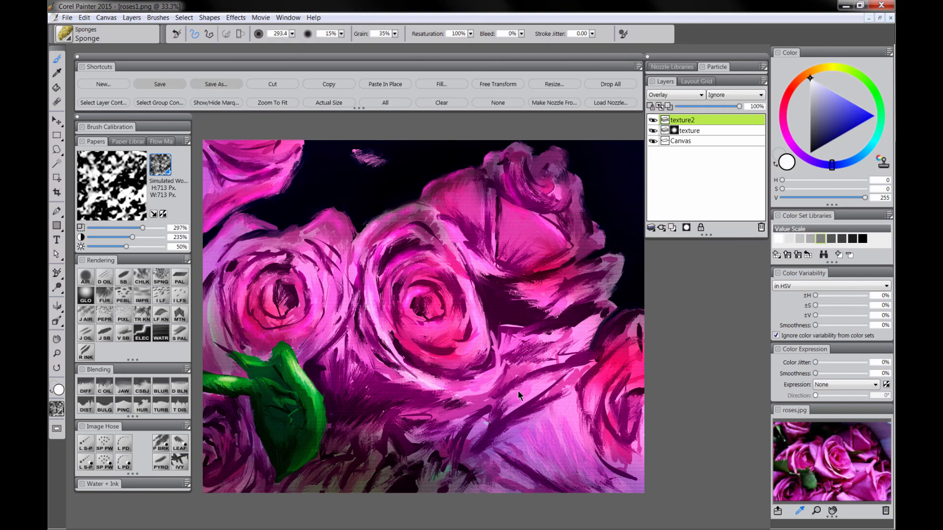
pyautogui.moveTo(465, 81); pyautogui.dragTo(408, 94)
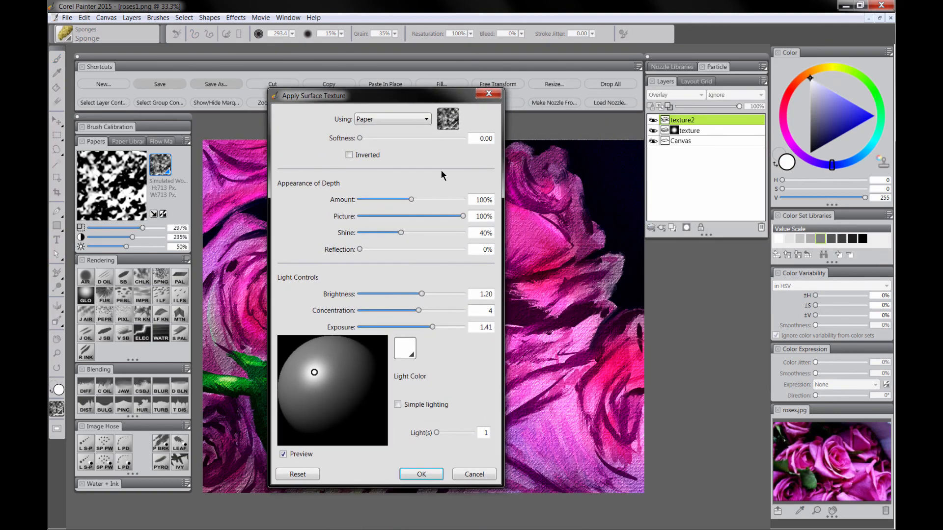
pyautogui.click(422, 471)
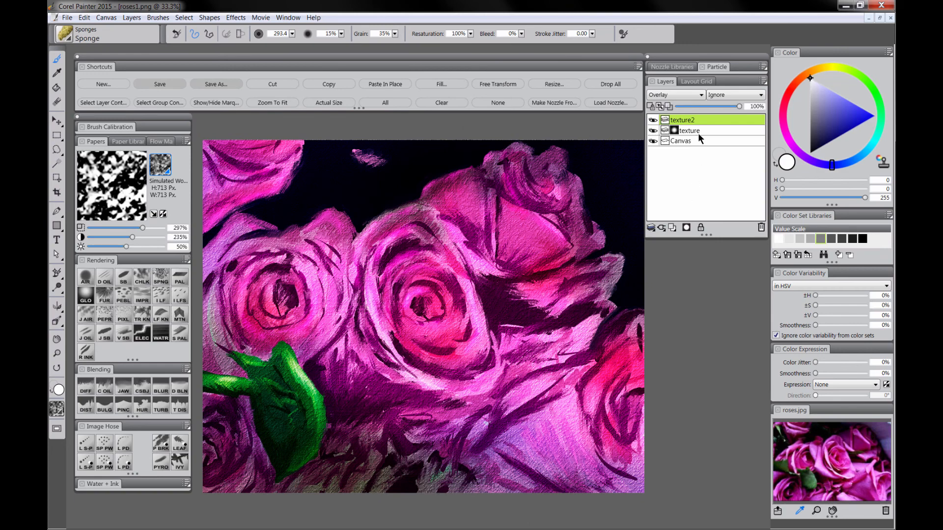
# Step: Add a layer mask to texture2 and soften its paper texture in black with the Sponge and Square Chalk brushes
pyautogui.click(687, 227)
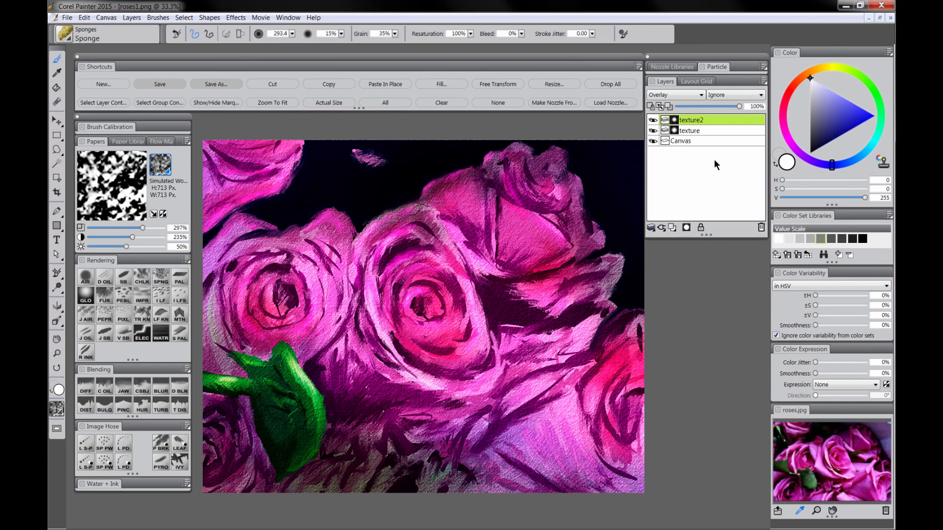
pyautogui.click(159, 278)
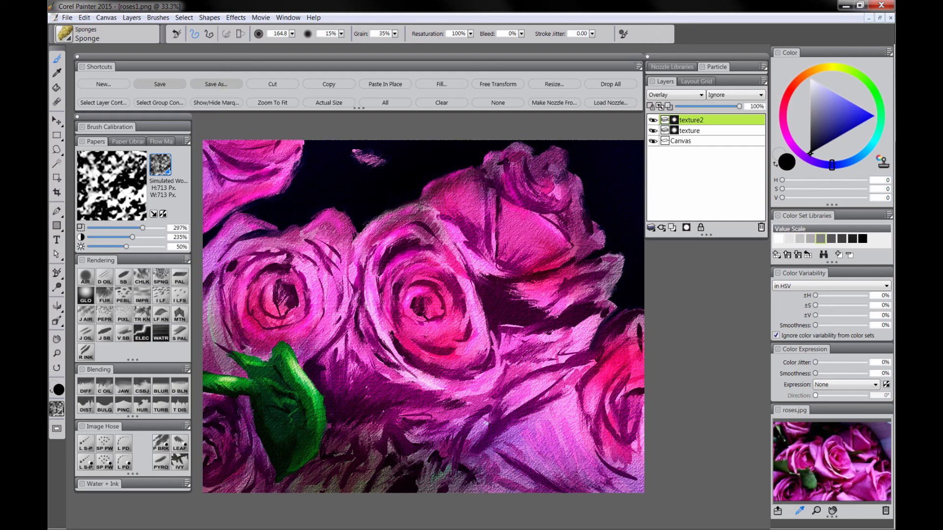
pyautogui.click(142, 278)
pyautogui.moveTo(261, 172); pyautogui.dragTo(280, 172)
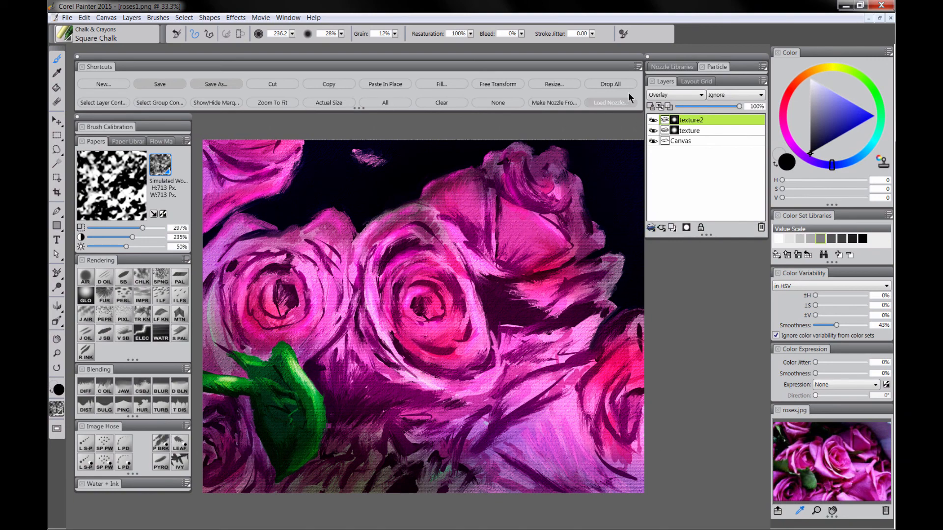
# Step: Drop all layers onto the canvas and save the flattened painting as roses2 in PNG format
pyautogui.click(611, 84)
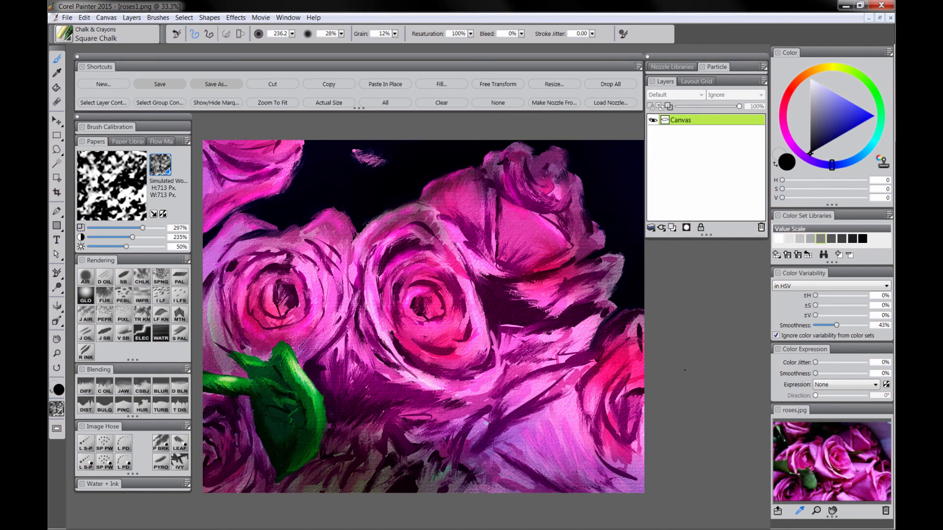
pyautogui.moveTo(592, 416); pyautogui.dragTo(591, 400)
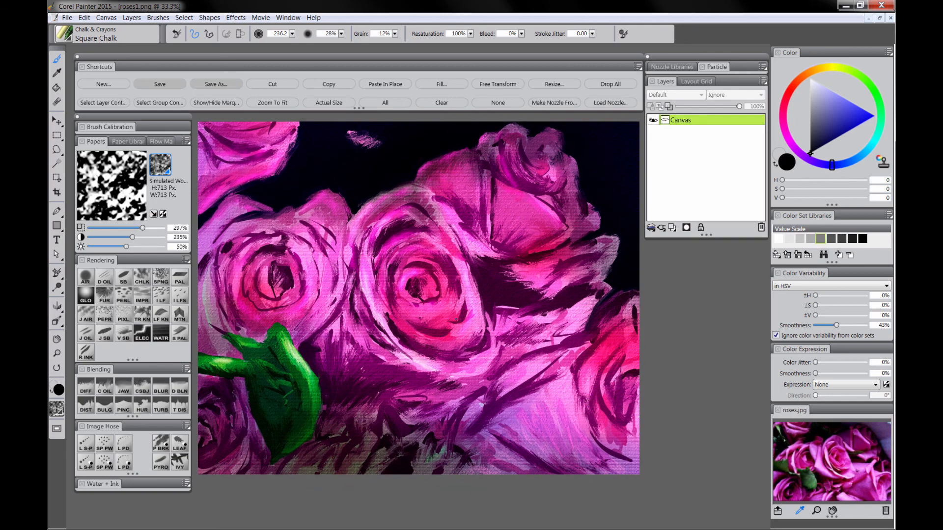
pyautogui.click(216, 84)
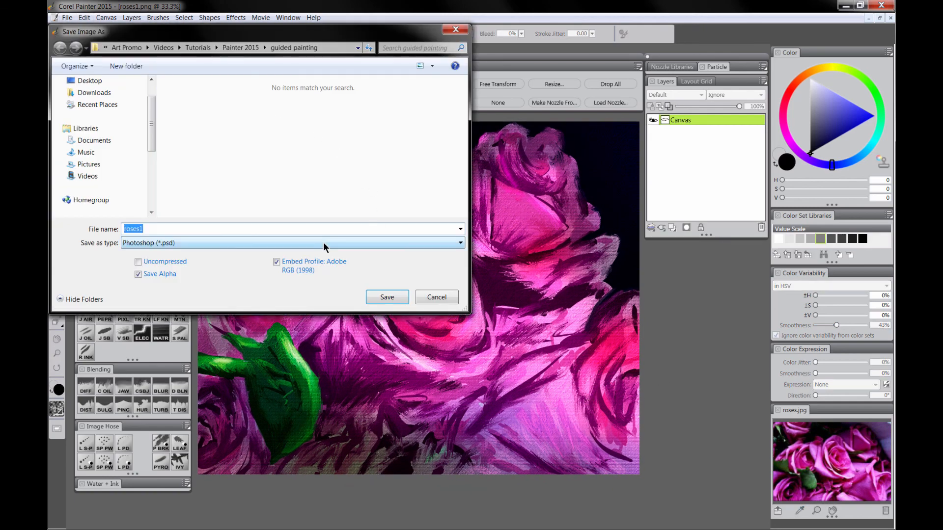
pyautogui.click(201, 243)
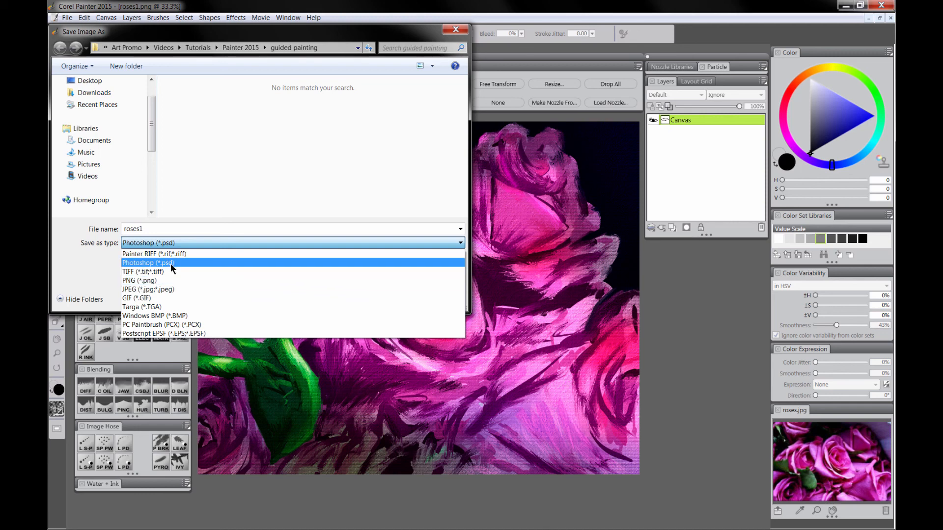
pyautogui.click(149, 285)
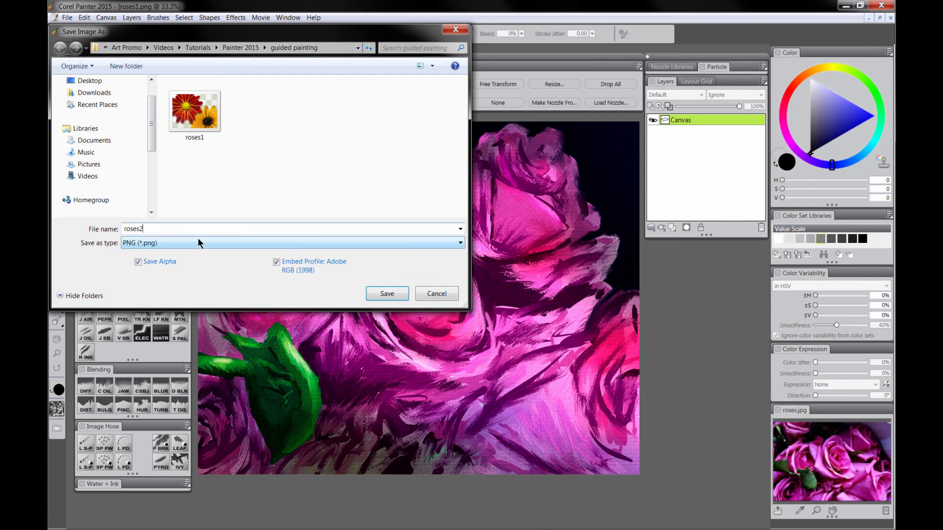
pyautogui.click(388, 294)
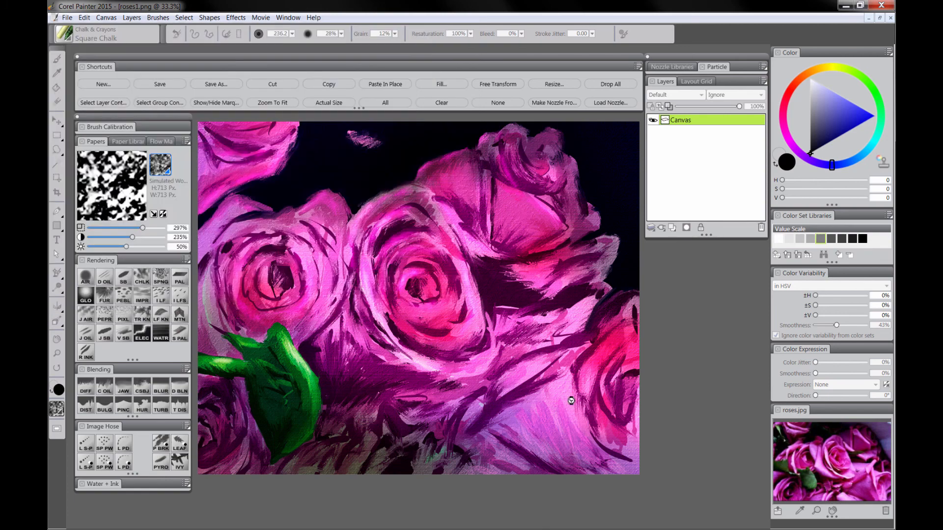